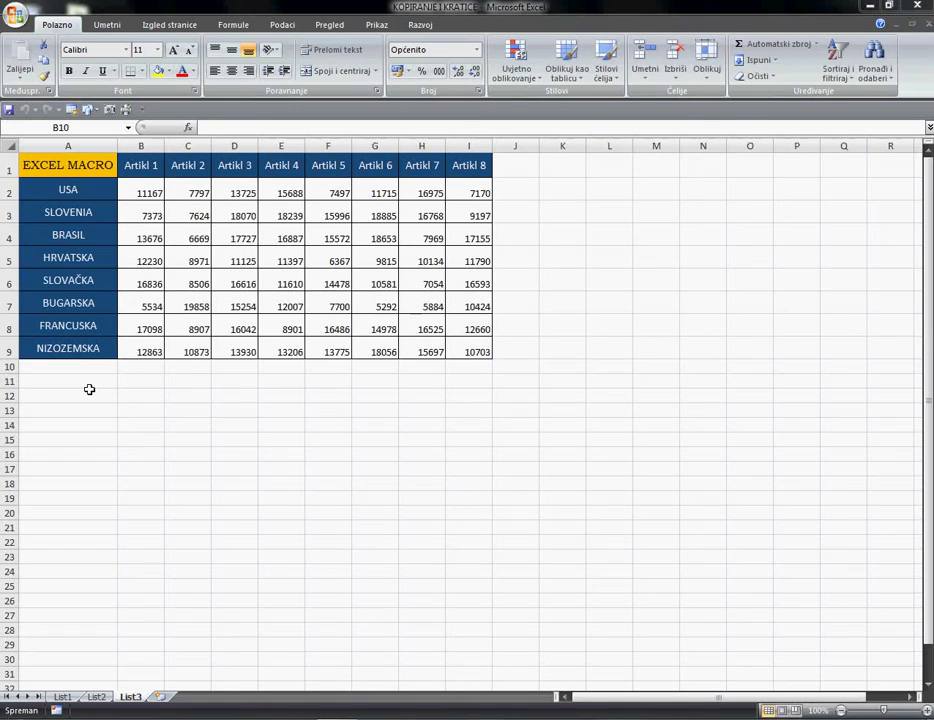
Select cells around the List3 table: A11, the EXCEL MACRO title, empty row 10 and column J
click(94, 386)
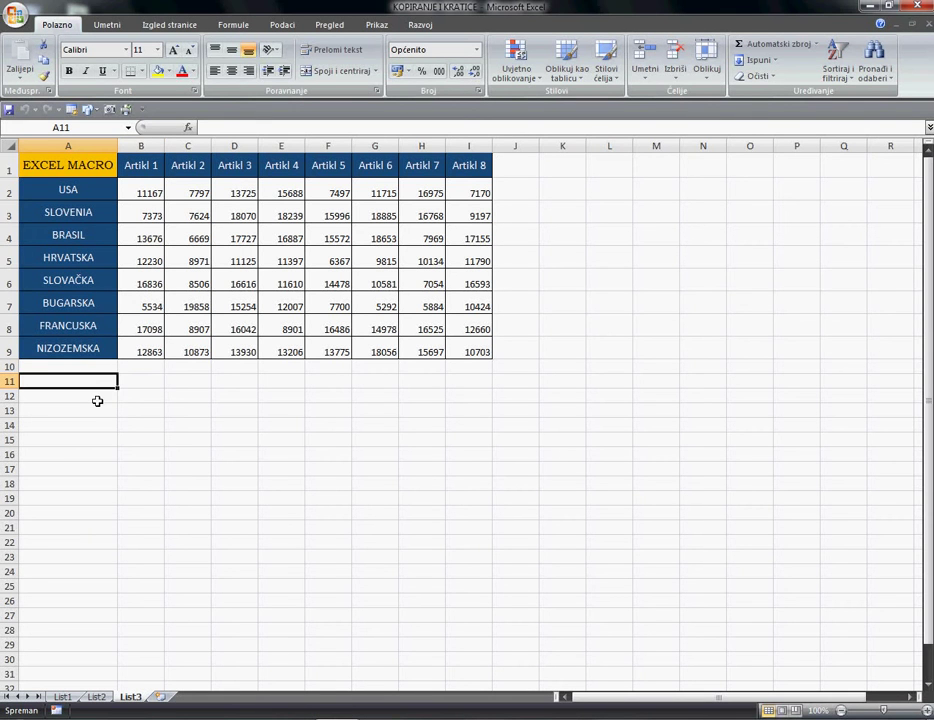
click(70, 170)
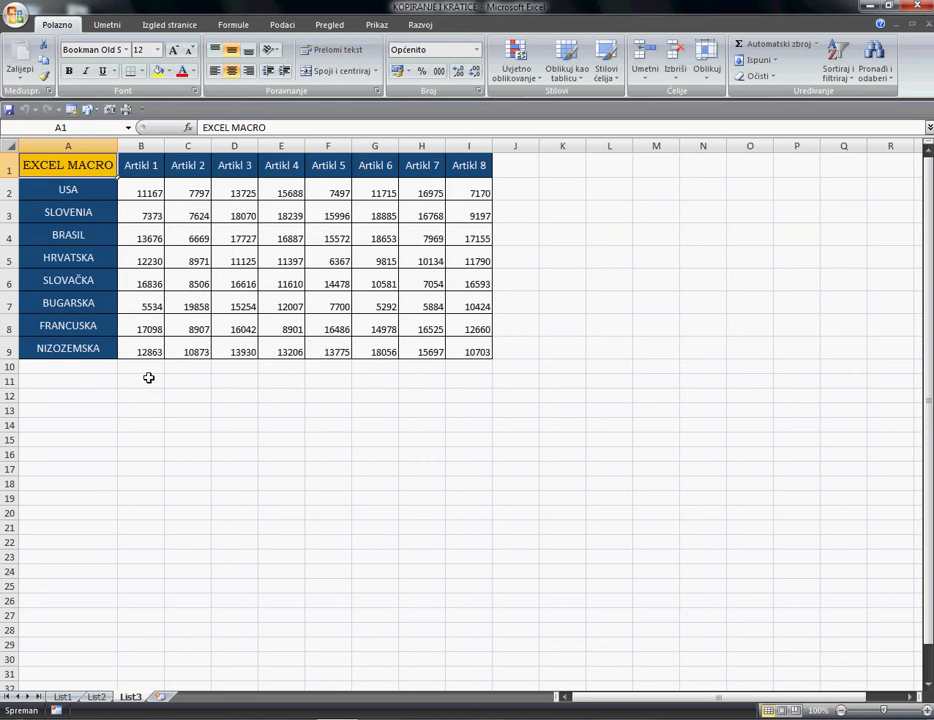
drag(148, 374, 463, 374)
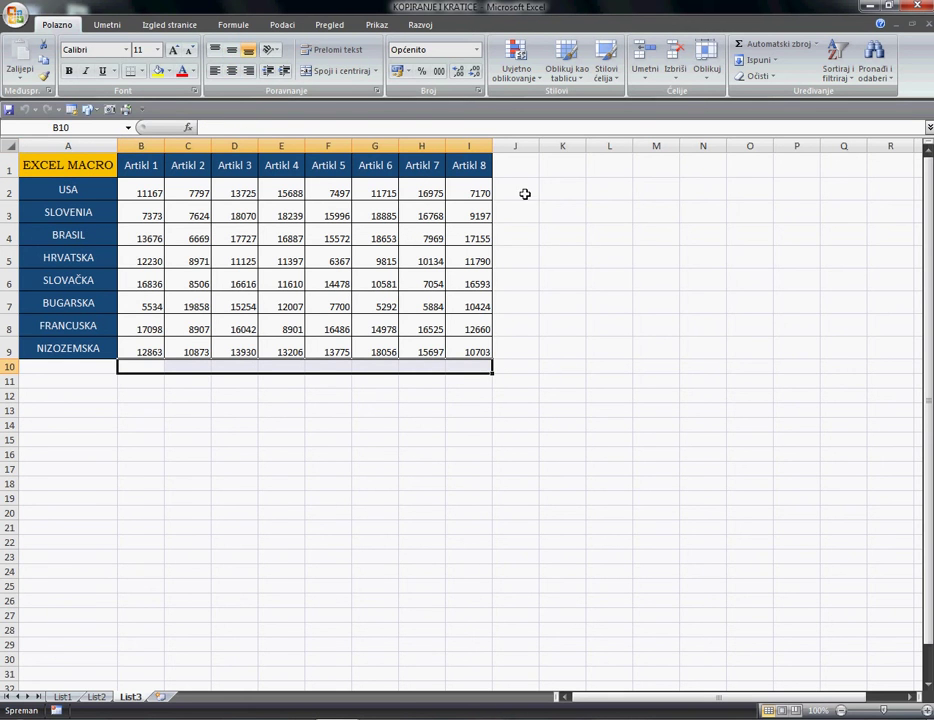
drag(515, 190, 513, 352)
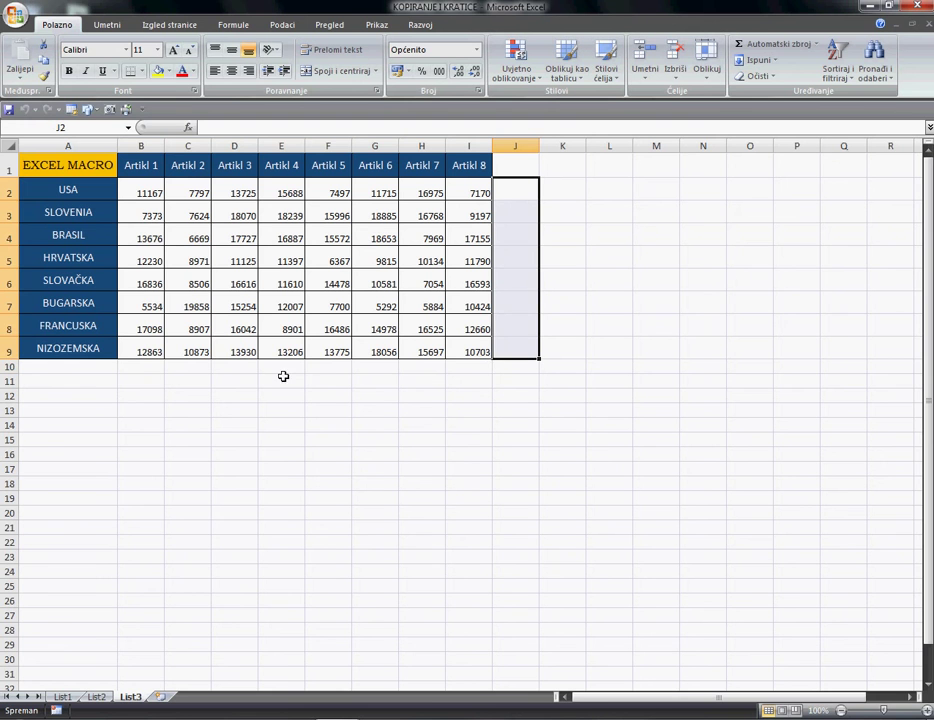
Make row 10 slightly taller, then step between cells A11 and B11
drag(12, 378, 12, 383)
click(155, 372)
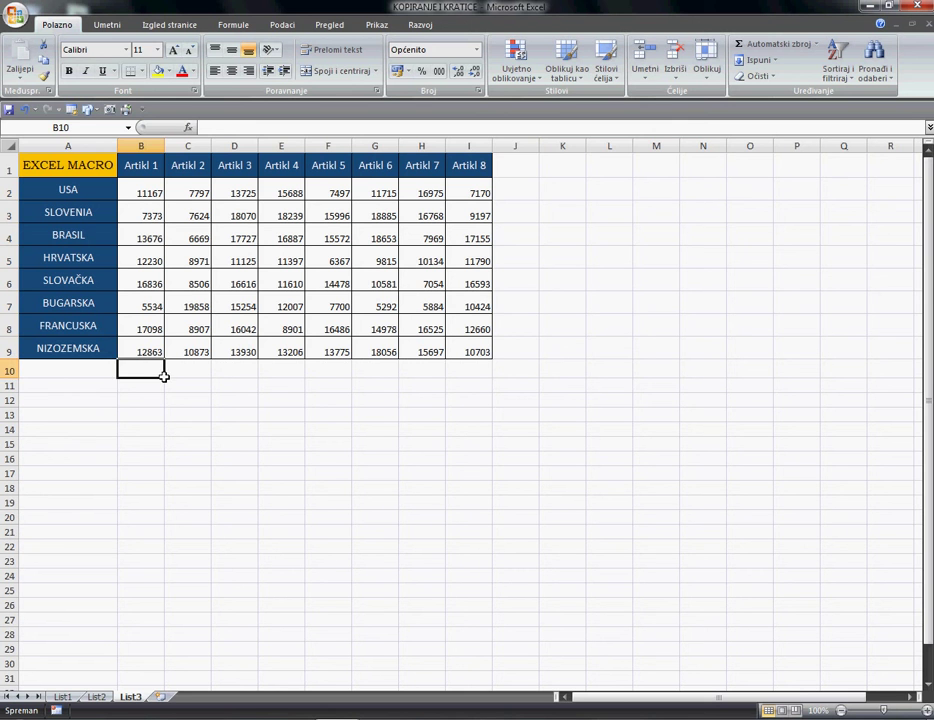
click(106, 388)
key(Right)
key(Left)
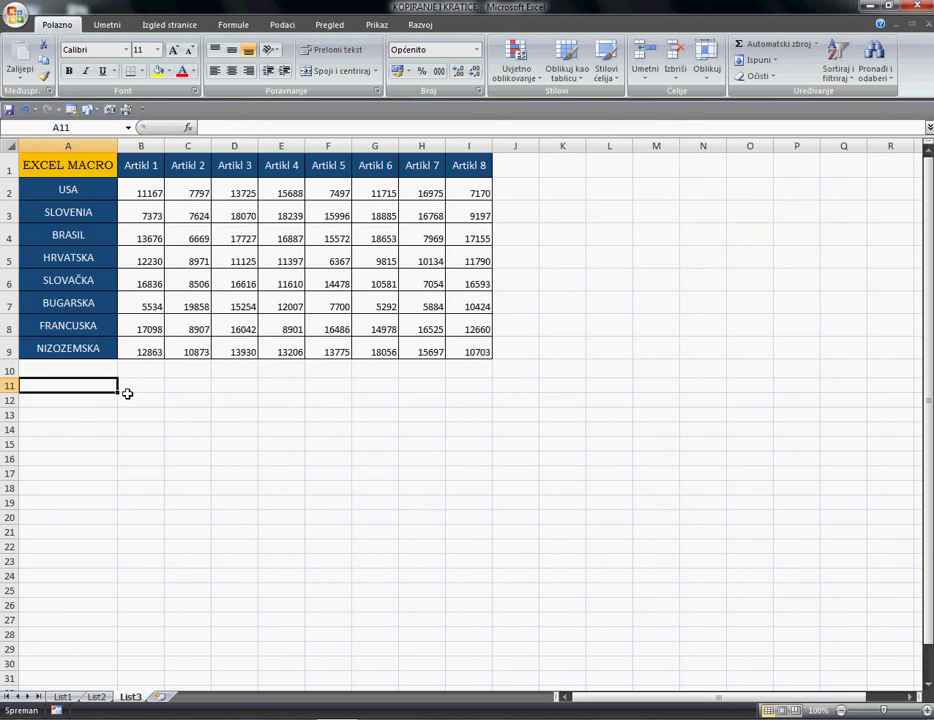
key(Right)
key(Left)
key(Right)
key(Left)
key(Right)
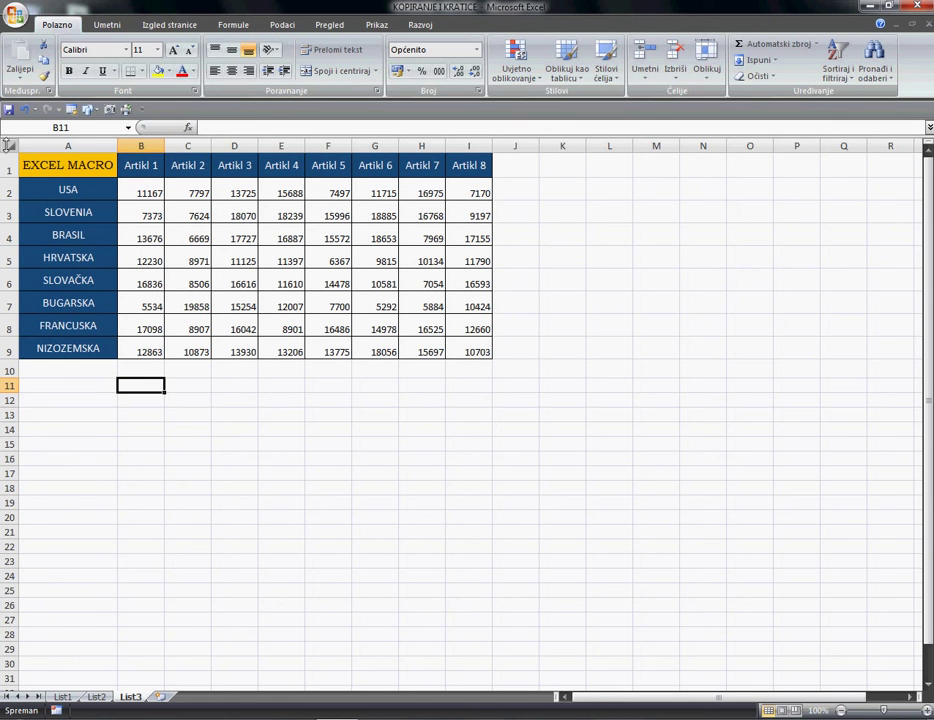
Highlight parts of the table: all of A1:I9, the country names, the Artikl headers, empty row 10 and J2:J9
drag(103, 160, 460, 349)
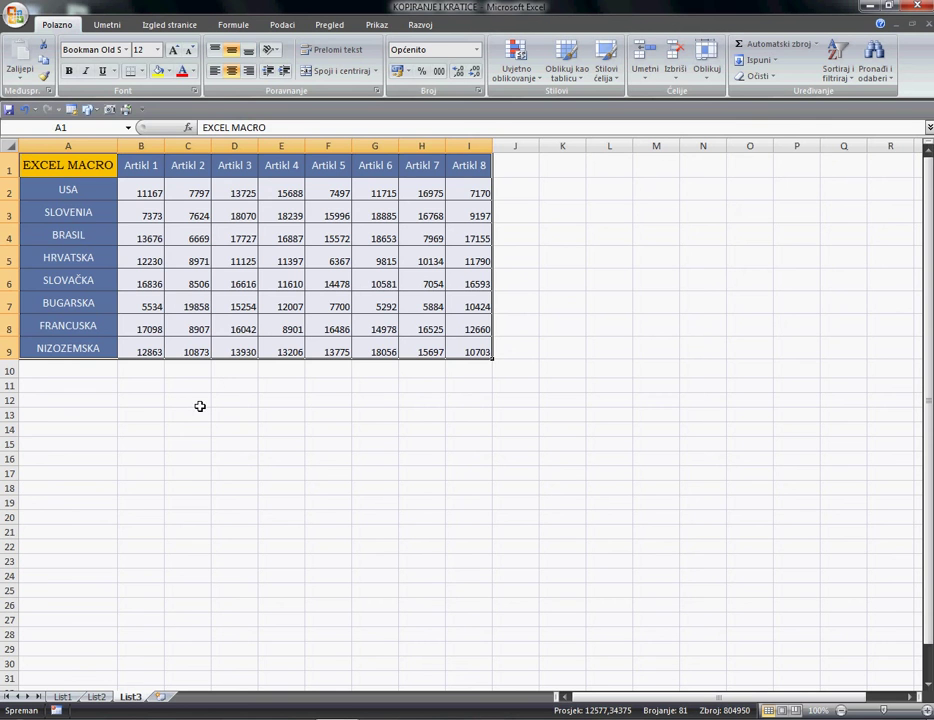
click(158, 388)
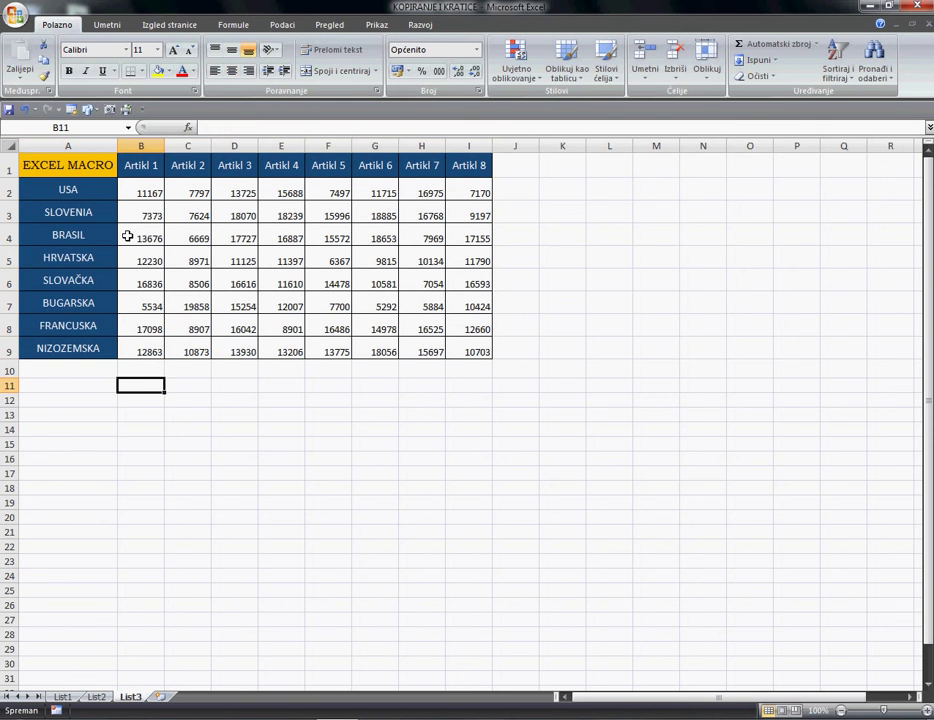
drag(86, 192, 77, 349)
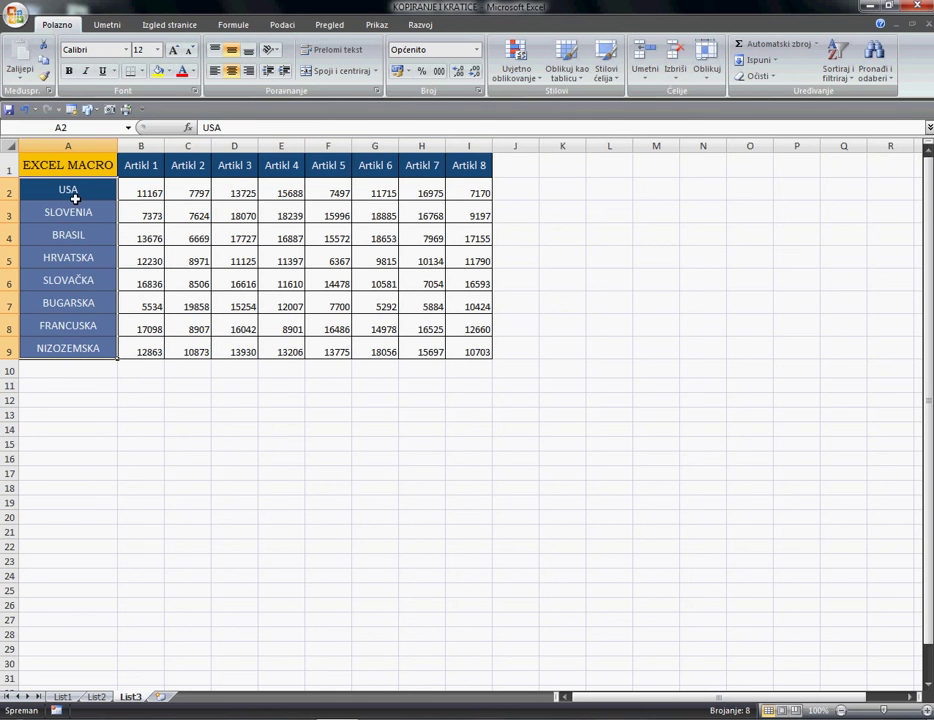
drag(135, 166, 477, 167)
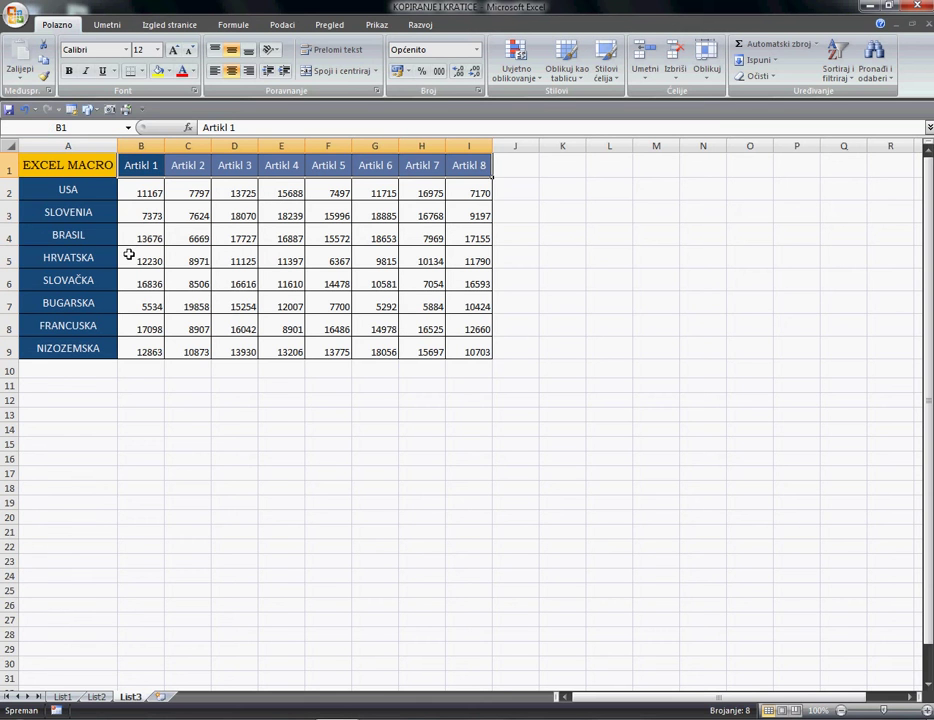
drag(148, 371, 470, 371)
drag(515, 190, 520, 355)
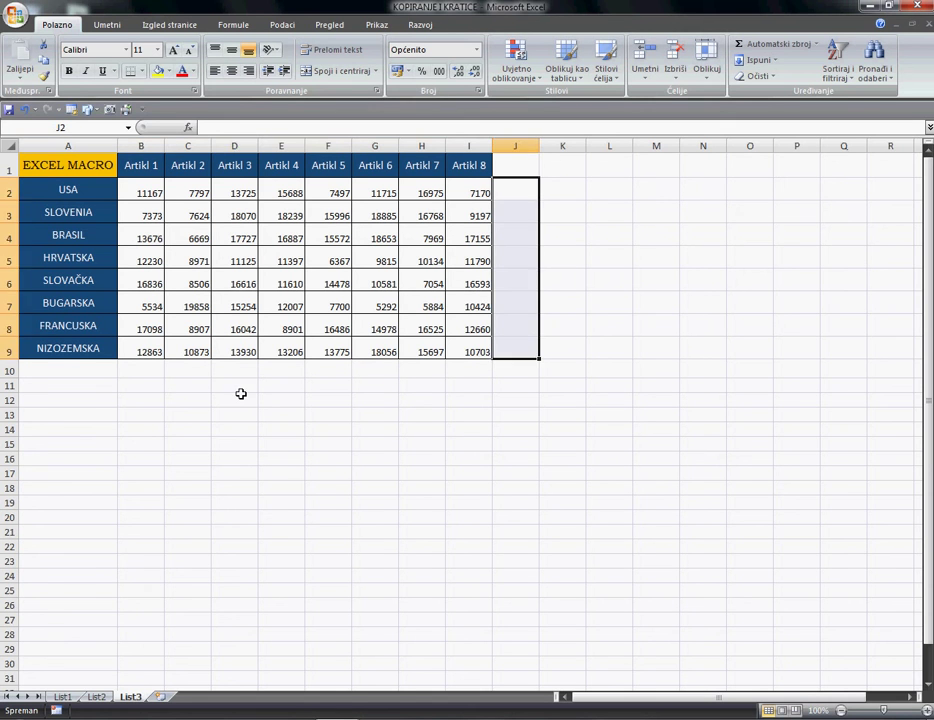
click(240, 389)
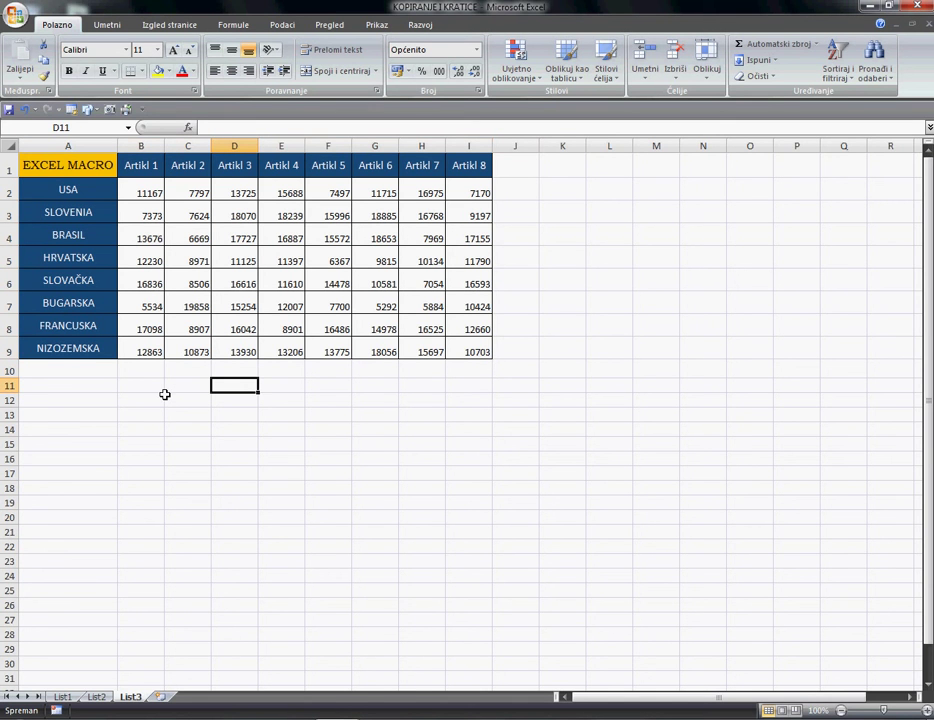
click(144, 382)
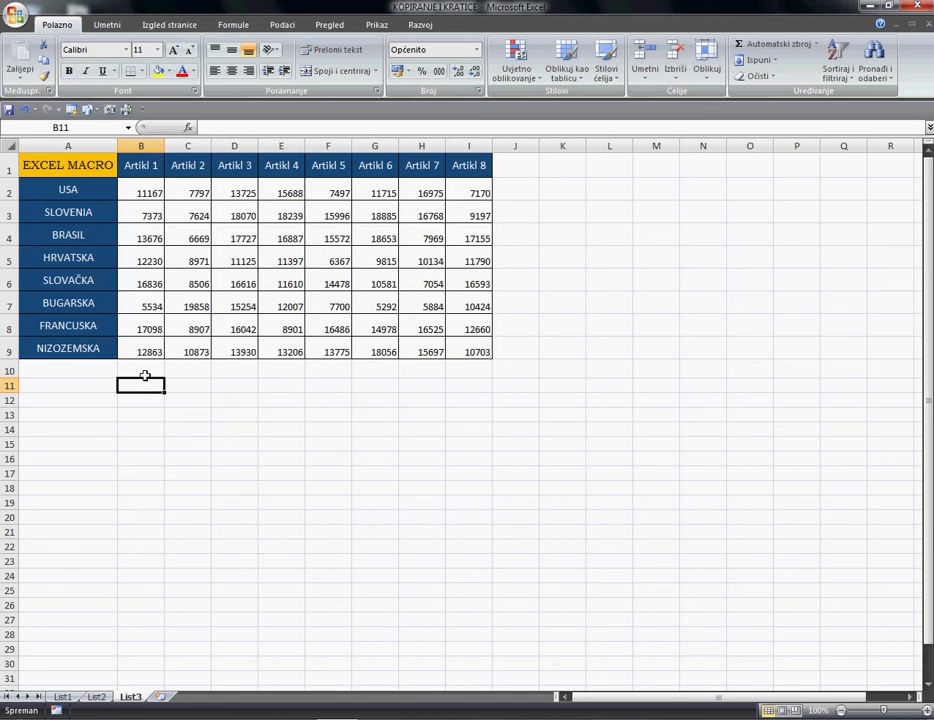
click(144, 374)
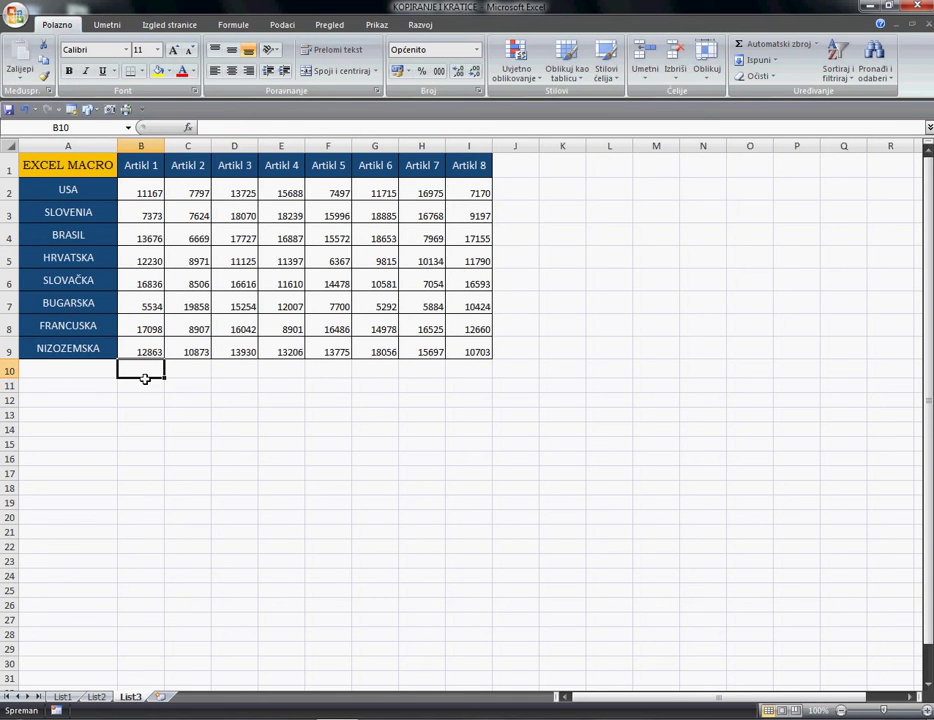
Point out country names A2:A9, headers B1:J1 and several figures, then show the Razvoj tab from A1
drag(68, 189, 77, 355)
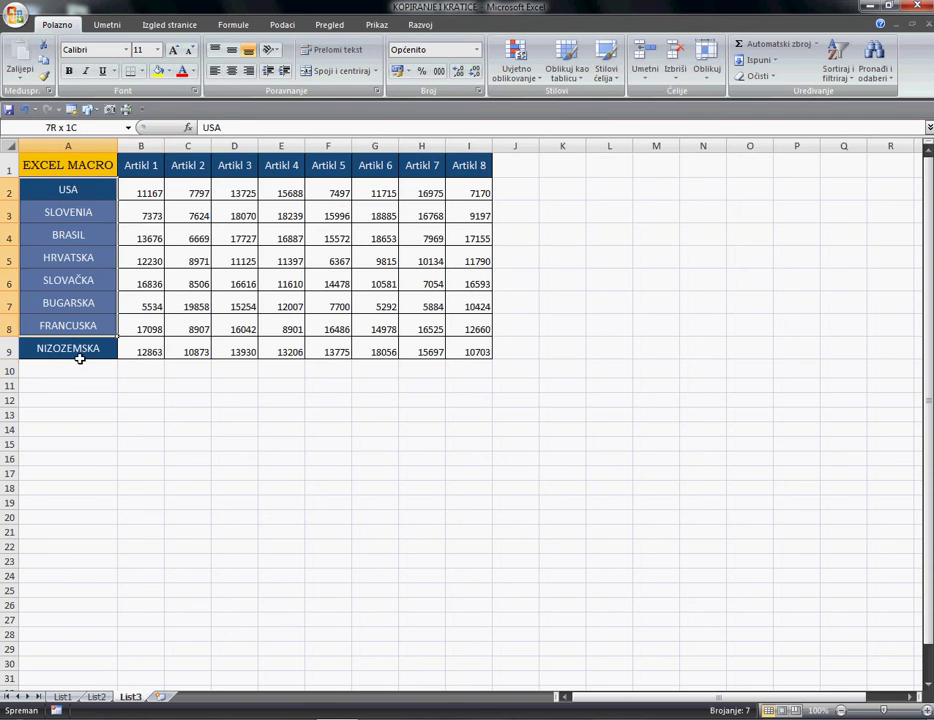
drag(153, 168, 500, 170)
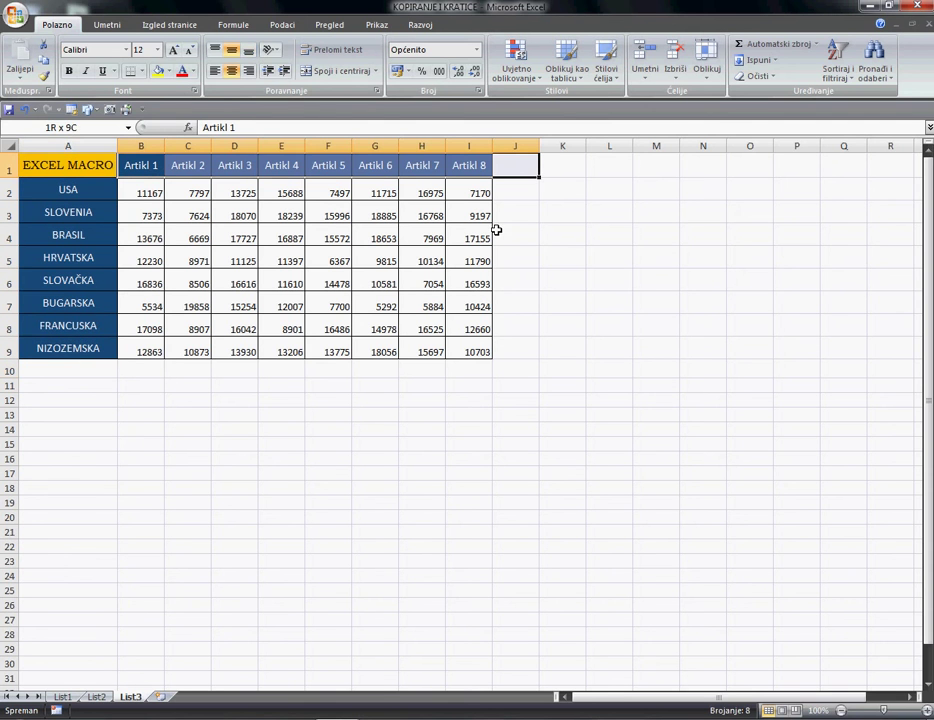
click(281, 193)
click(255, 257)
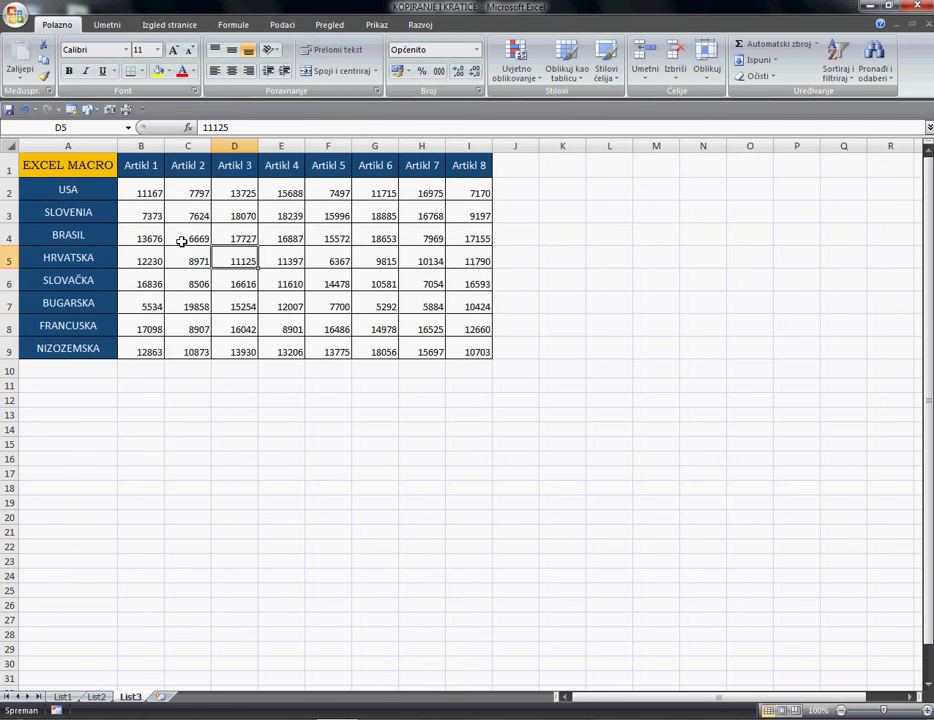
click(172, 239)
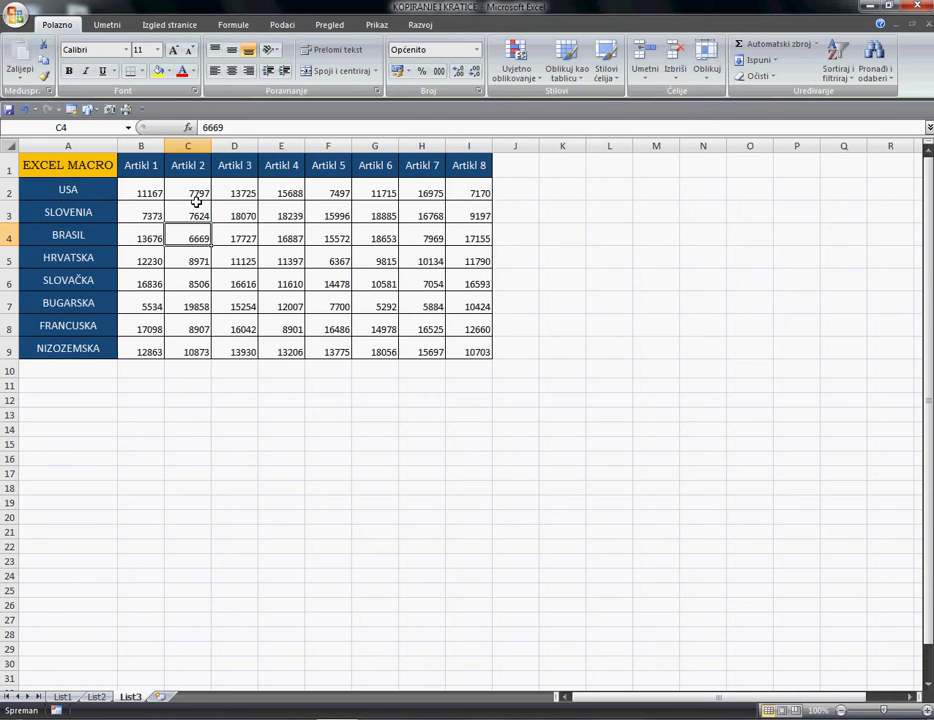
click(148, 192)
click(146, 368)
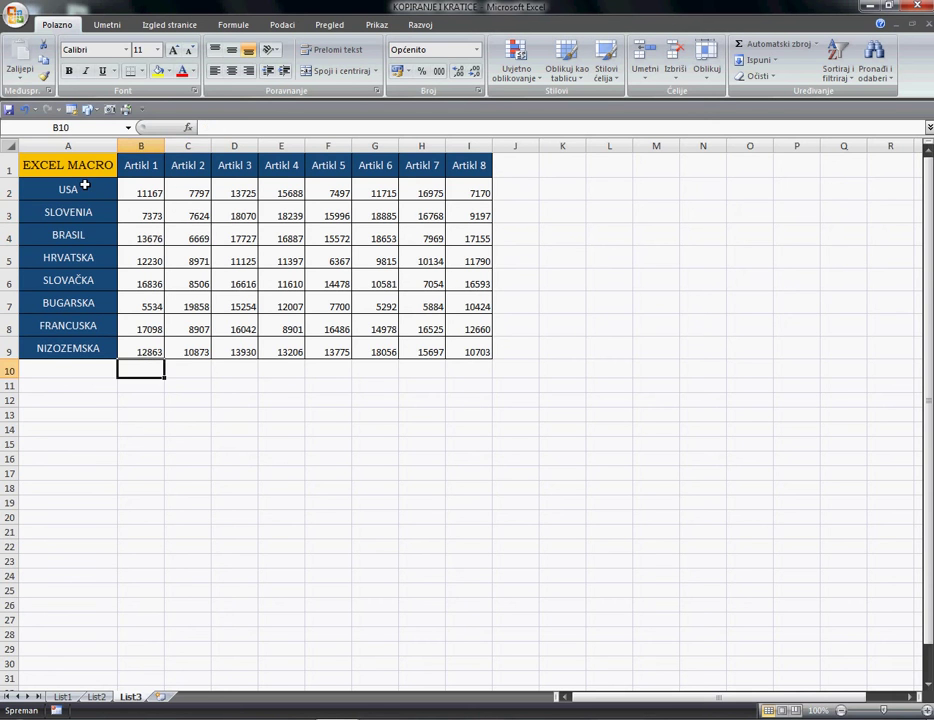
click(73, 165)
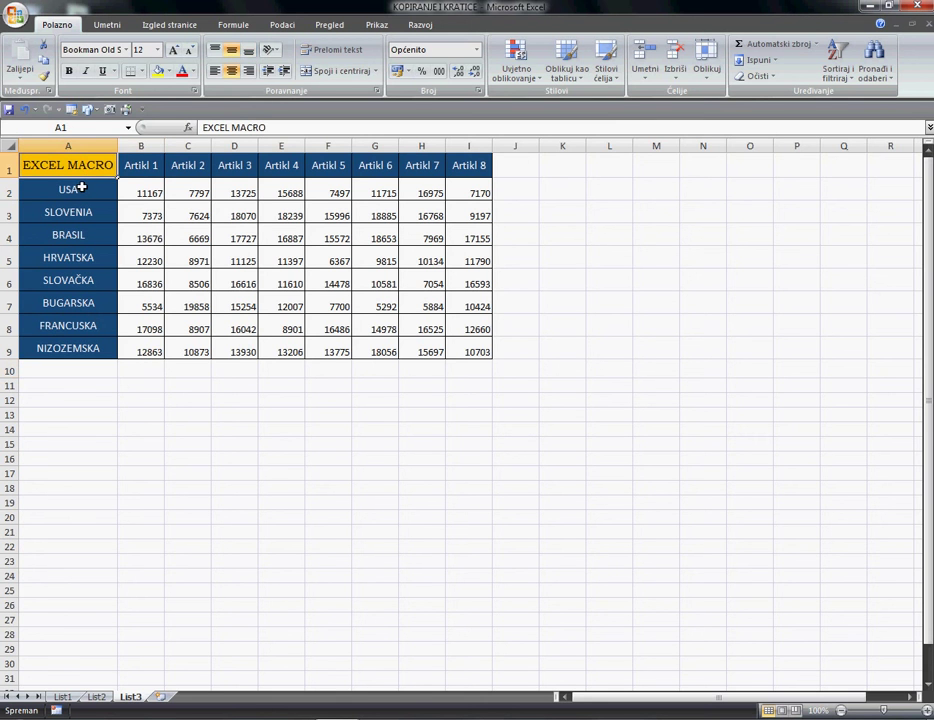
click(418, 26)
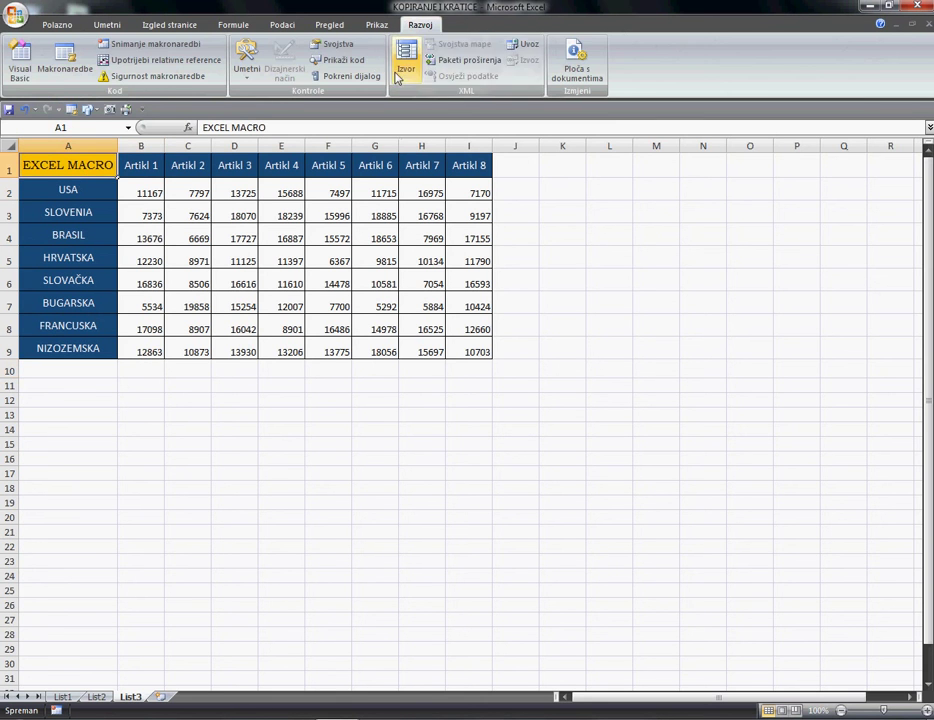
Look through the Makronaredbe list on the Prikaz tab, then close it
click(377, 25)
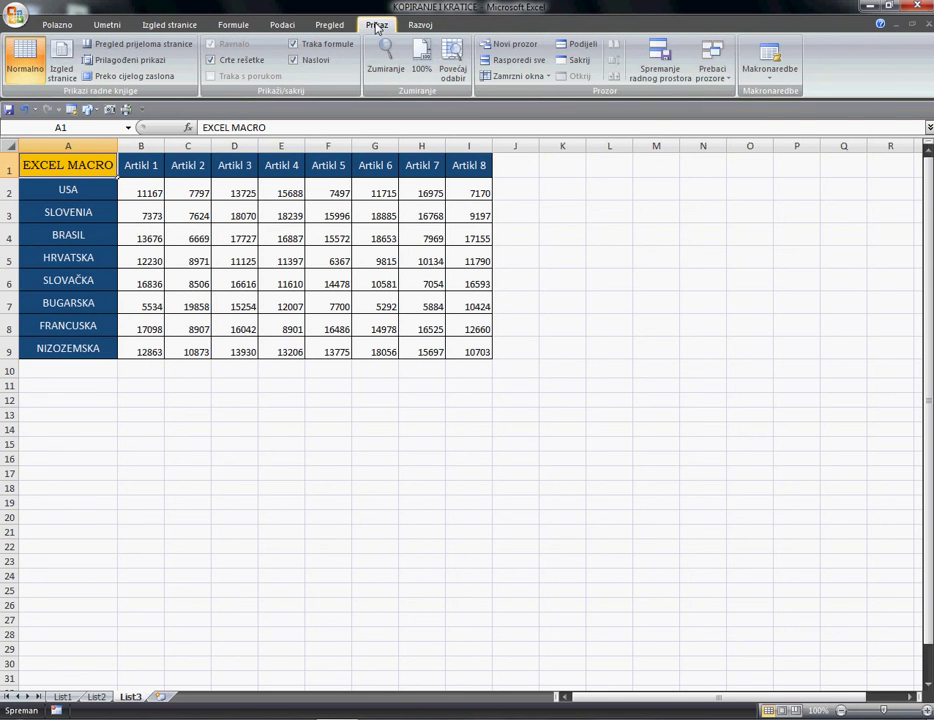
click(772, 74)
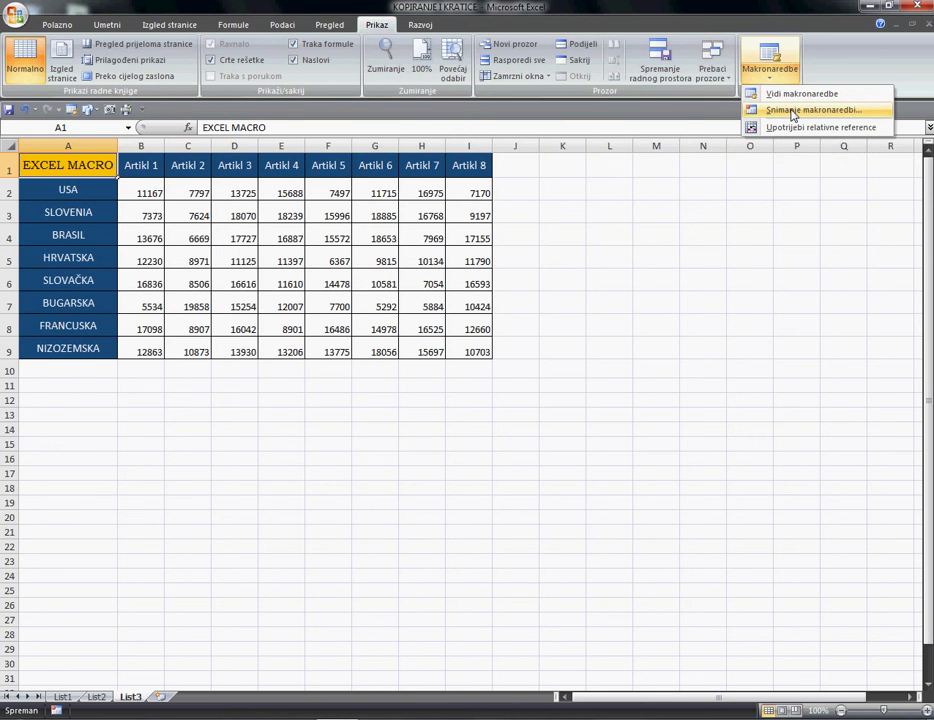
click(211, 648)
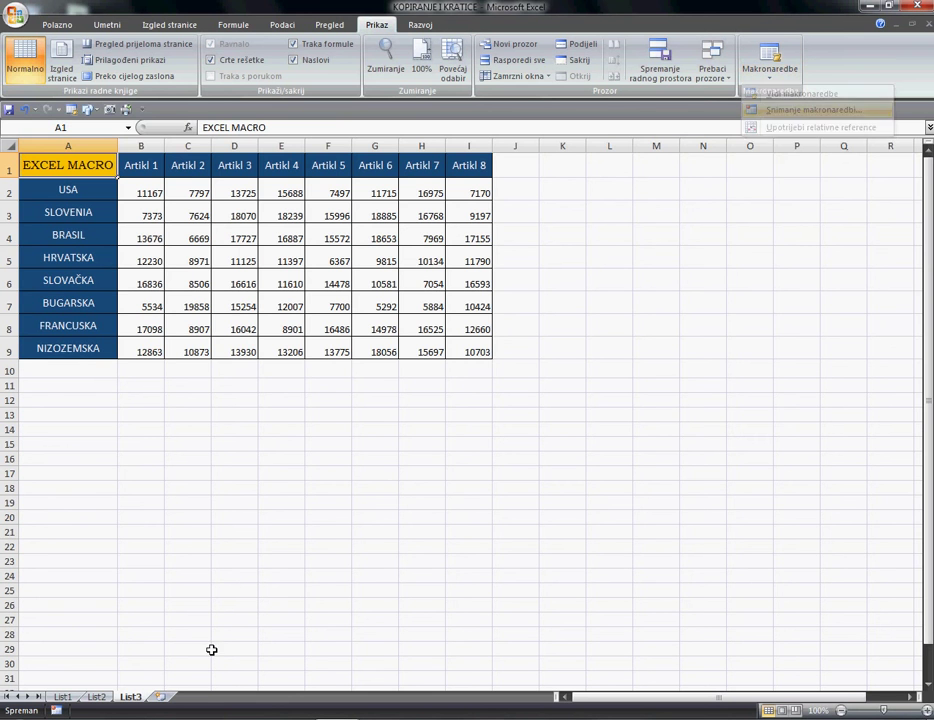
Insert a new blank List4 worksheet and go back to List3
click(161, 699)
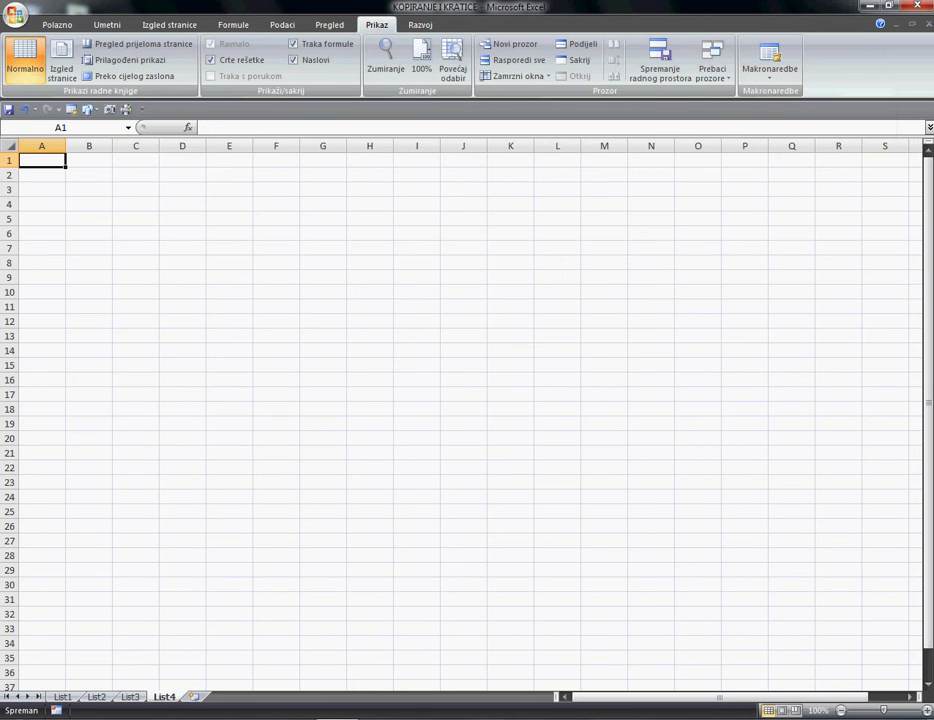
click(134, 700)
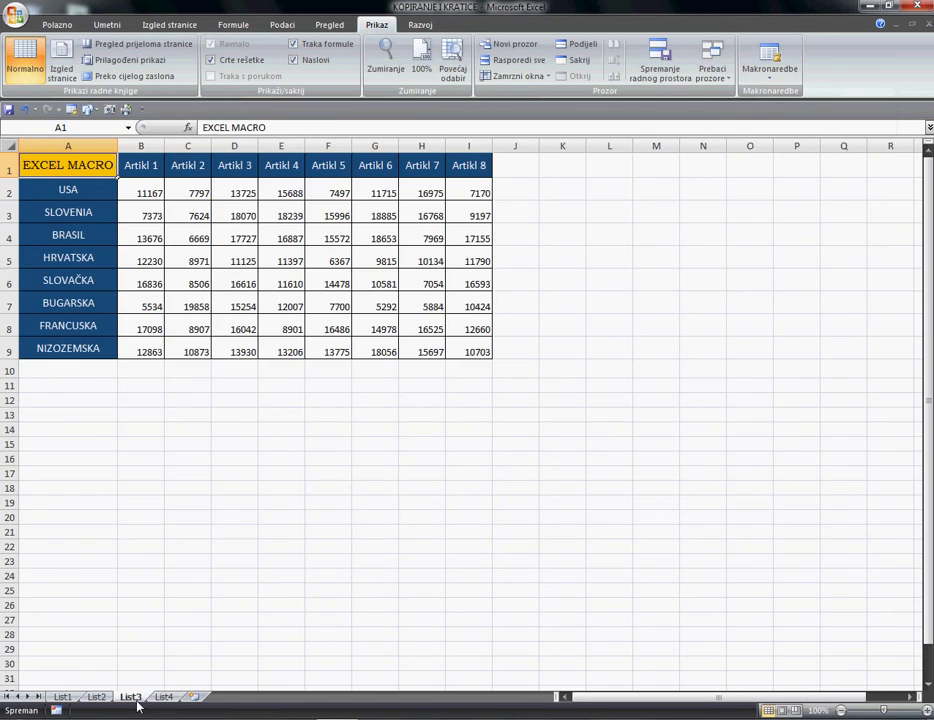
click(770, 80)
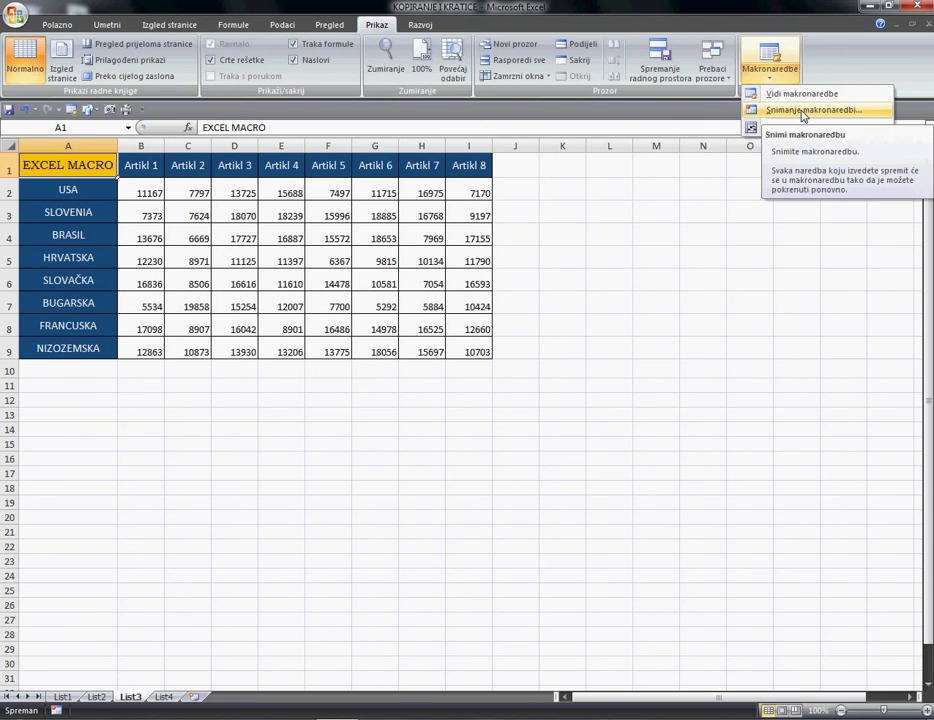
Start recording macro Makronaredba1, stored in This Workbook (Ovu radnu knjigu)
click(802, 110)
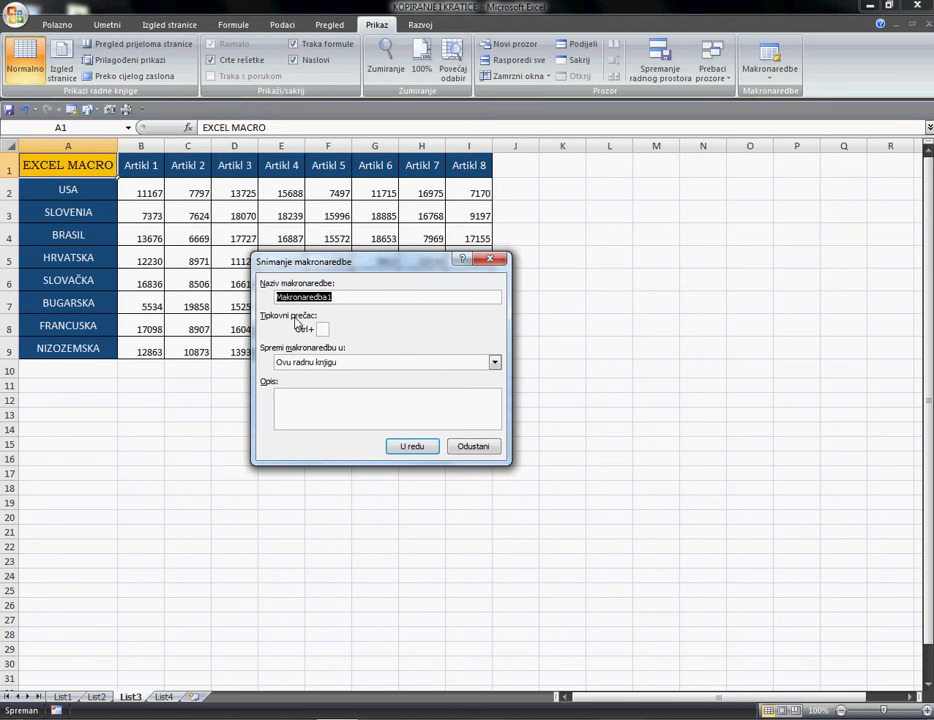
click(323, 330)
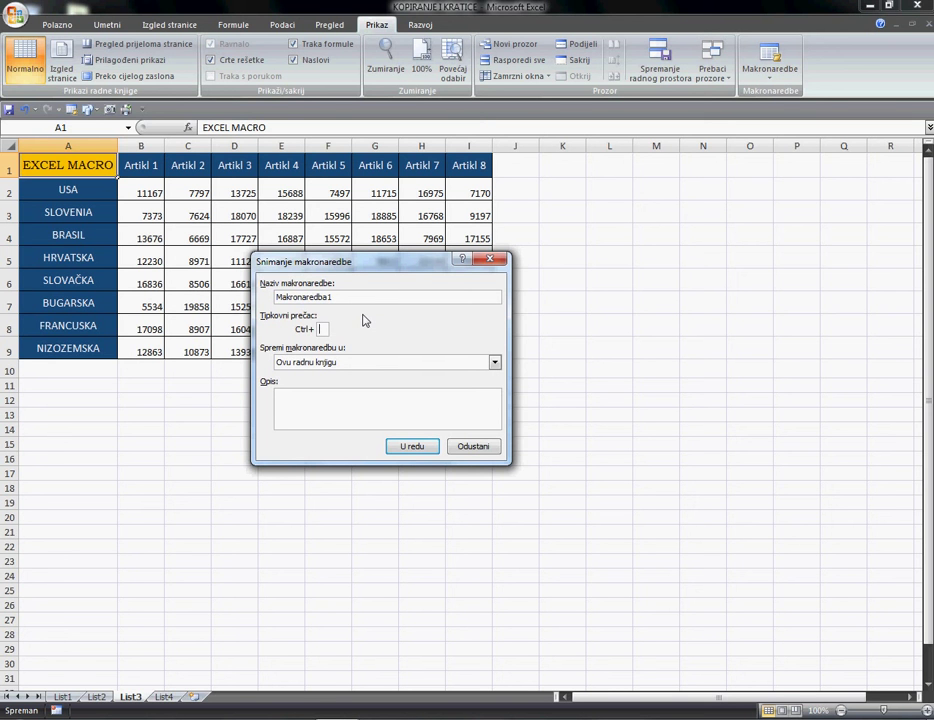
click(494, 363)
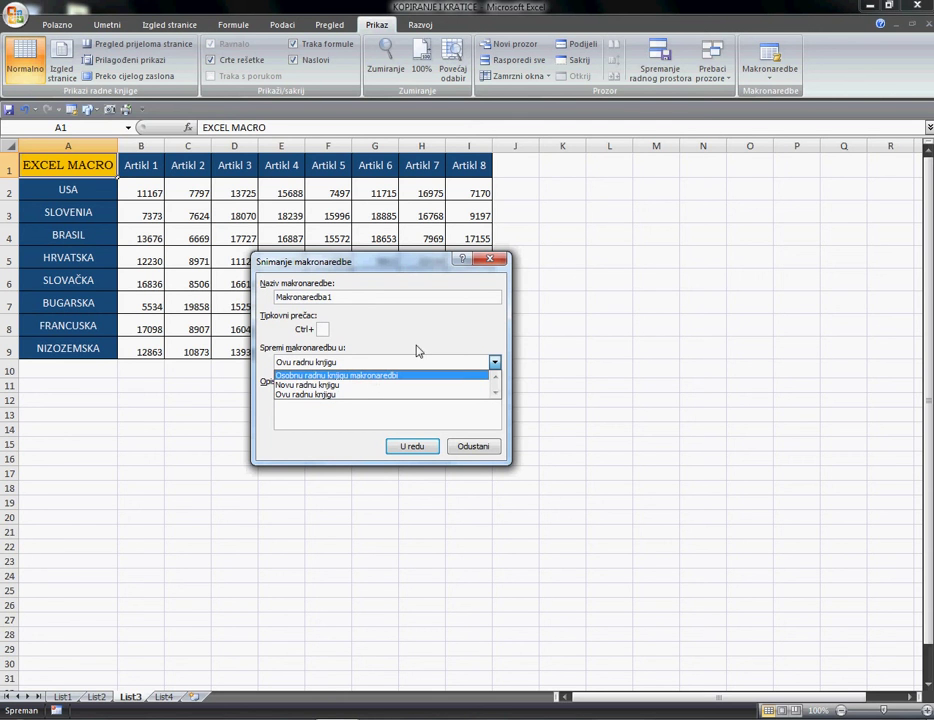
click(405, 395)
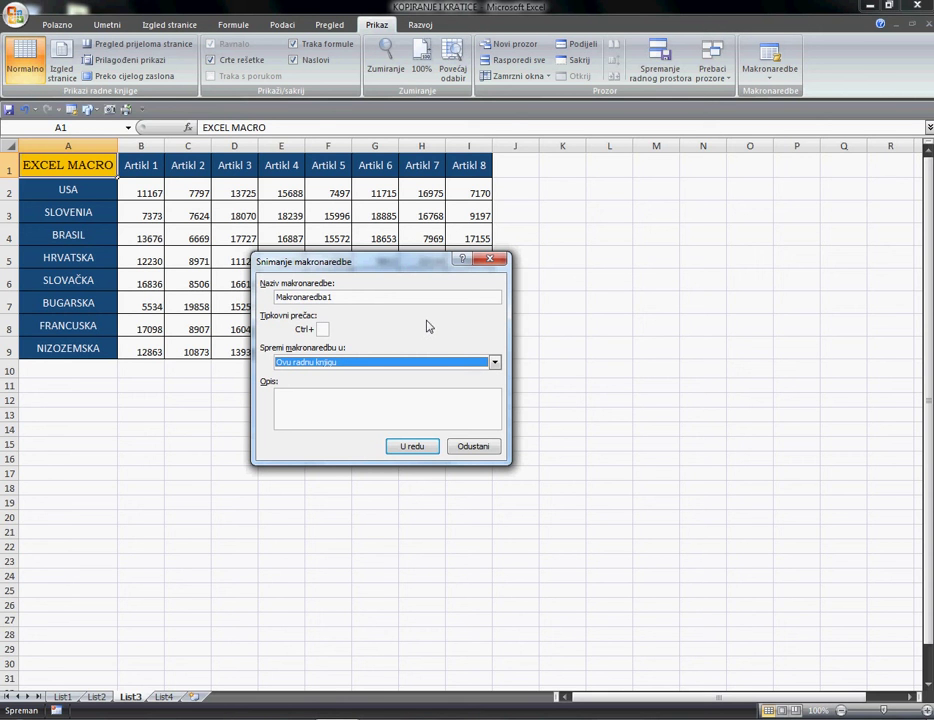
click(422, 446)
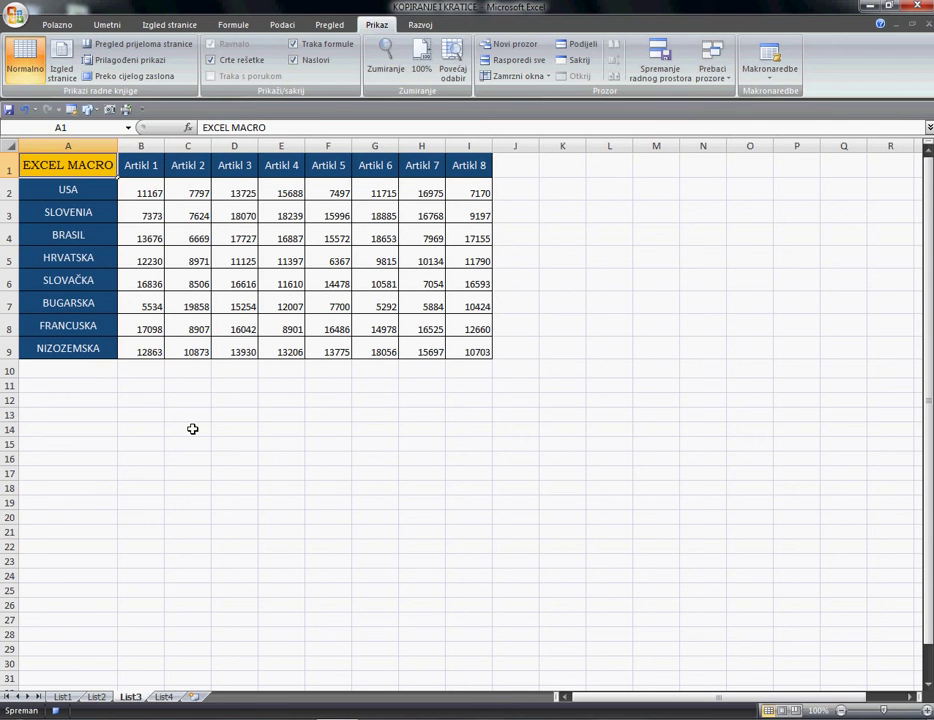
Select and copy the List3 table A1:I9
key(ctrl+shift+Right)
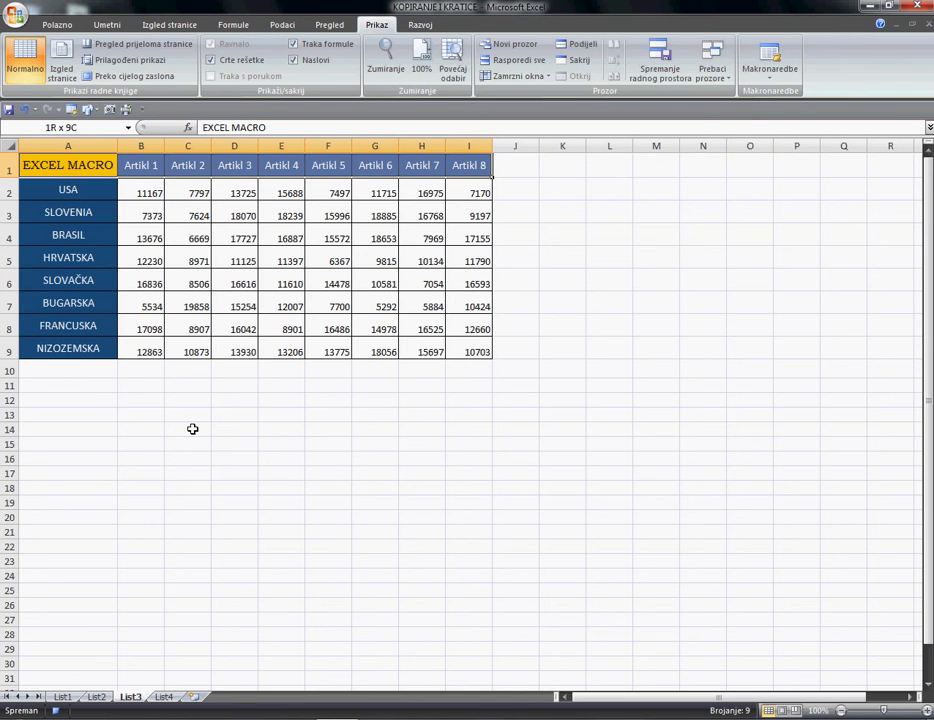
key(ctrl+shift+Down)
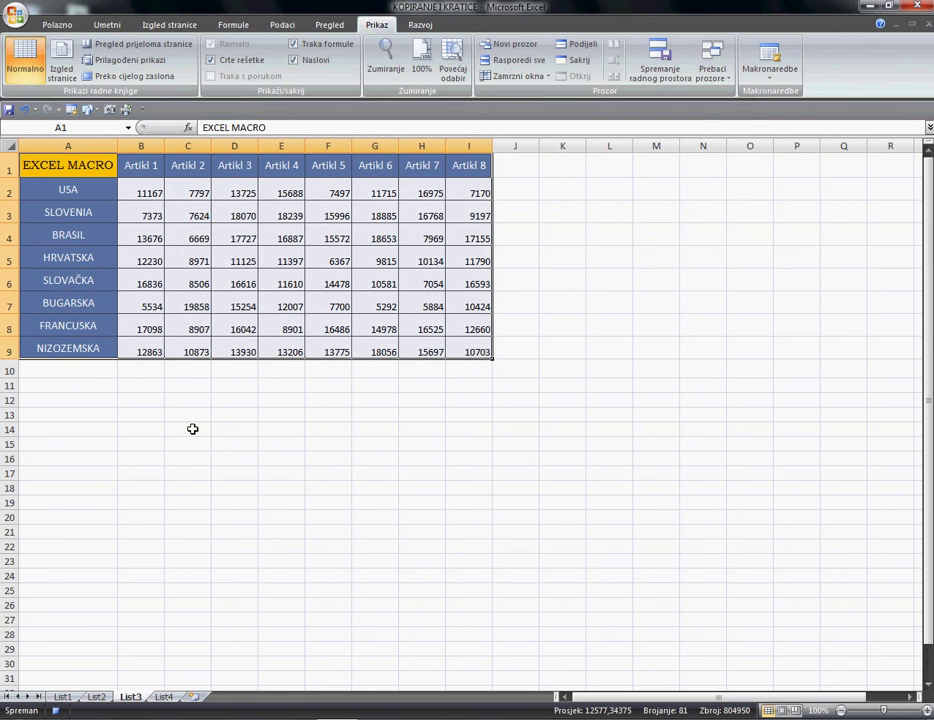
right_click(210, 257)
click(244, 274)
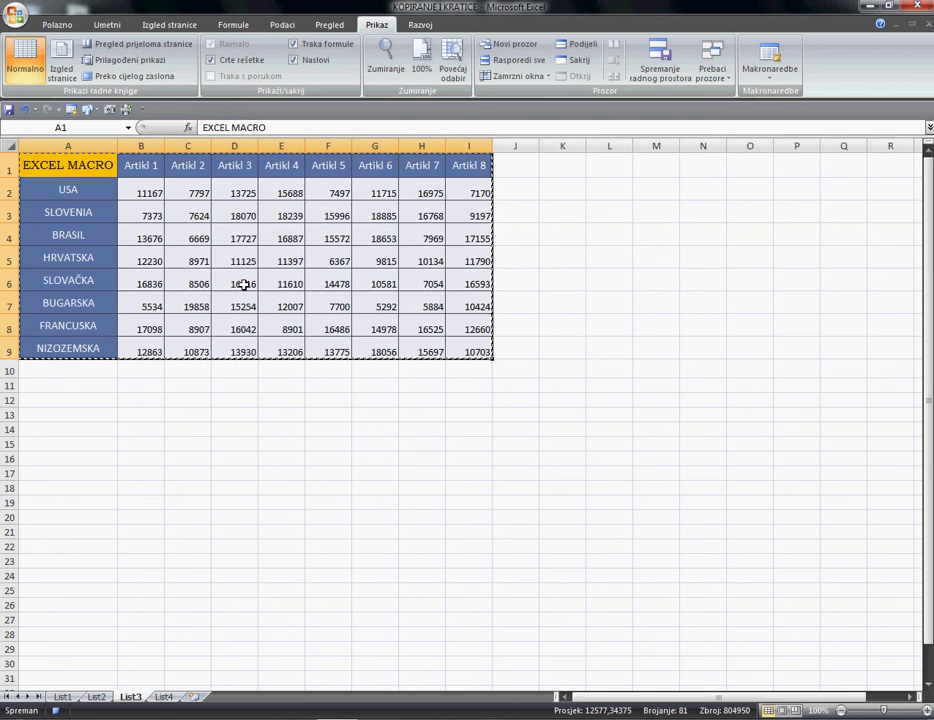
Paste Special the table into List4 A1 with Transpose ticked
click(165, 697)
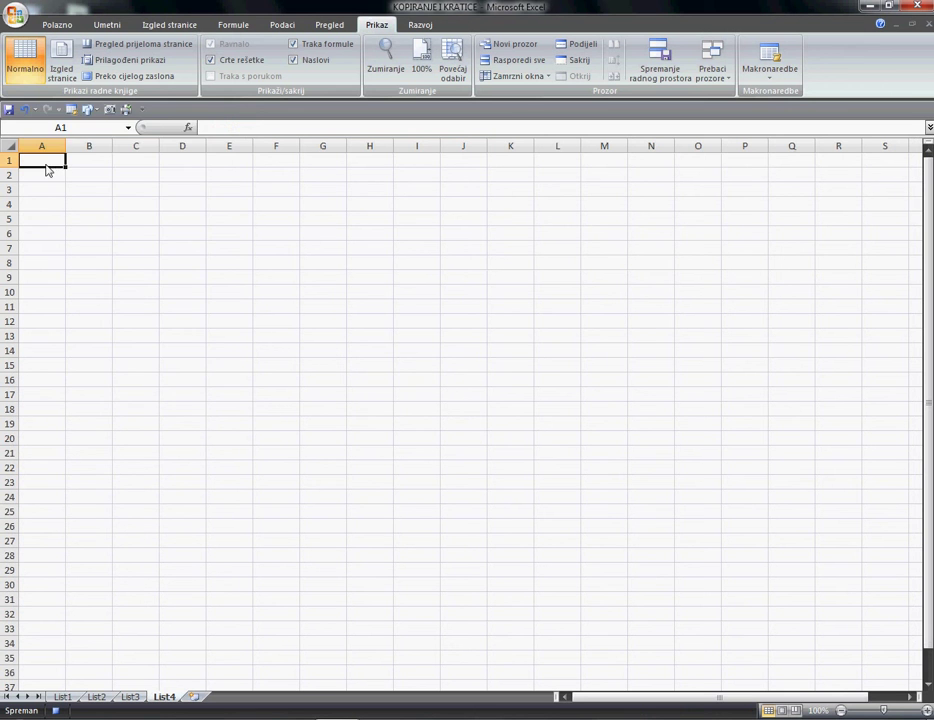
right_click(46, 168)
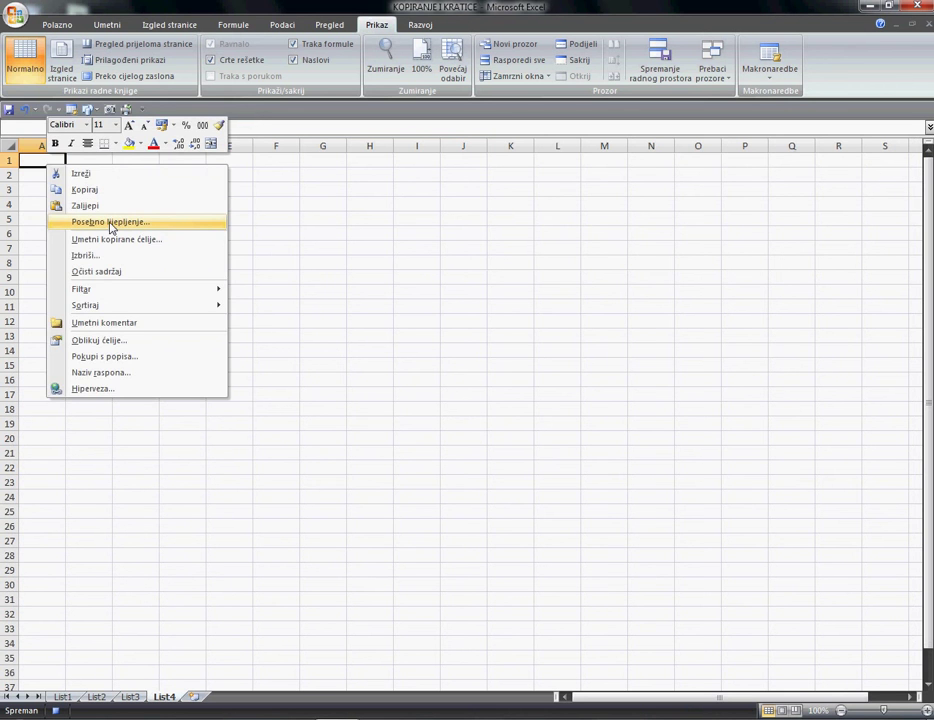
click(111, 229)
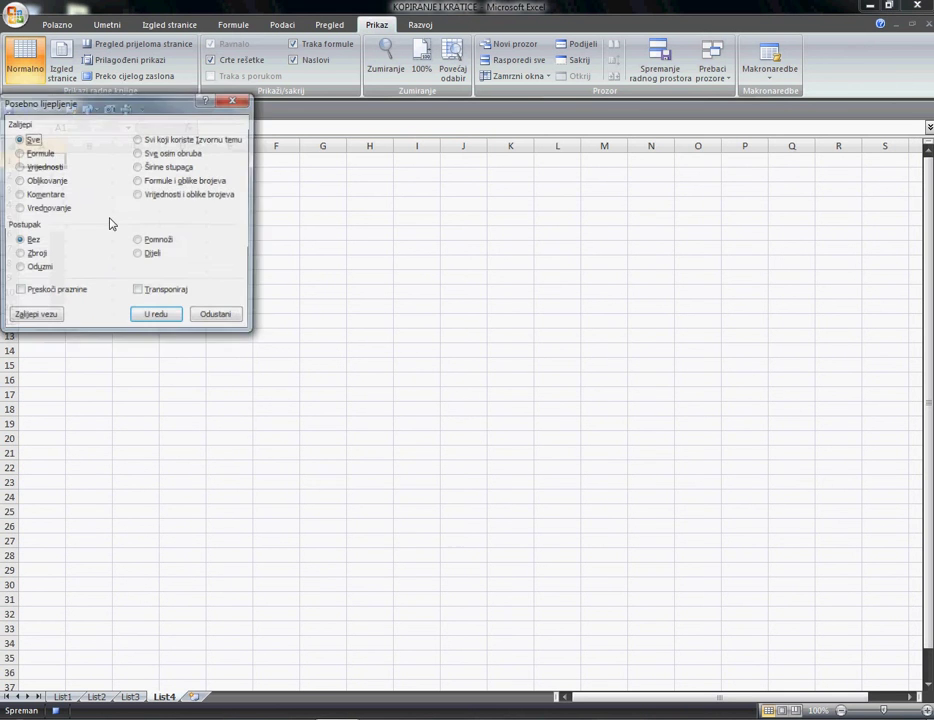
click(140, 292)
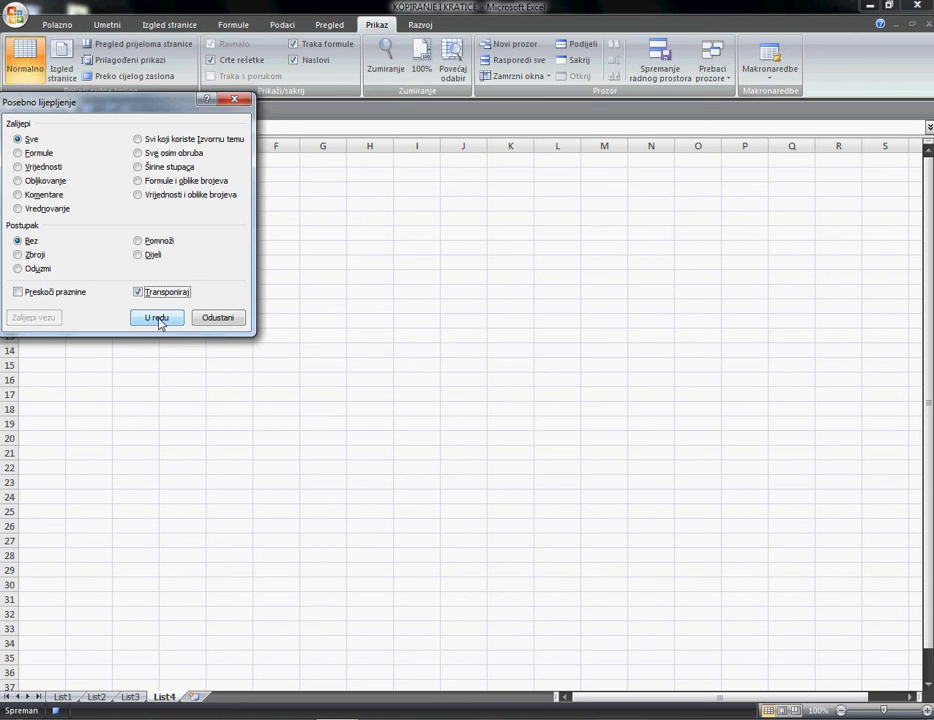
click(157, 318)
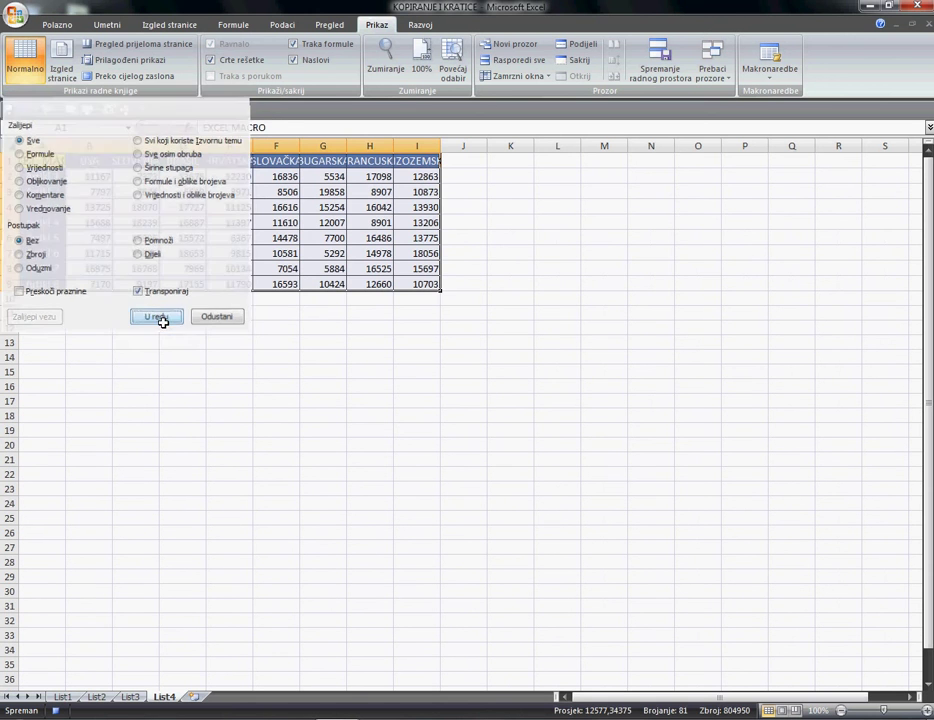
AutoFit List4's column widths so EXCEL MACRO and all country names through NIZOZEMSKA show fully
click(60, 24)
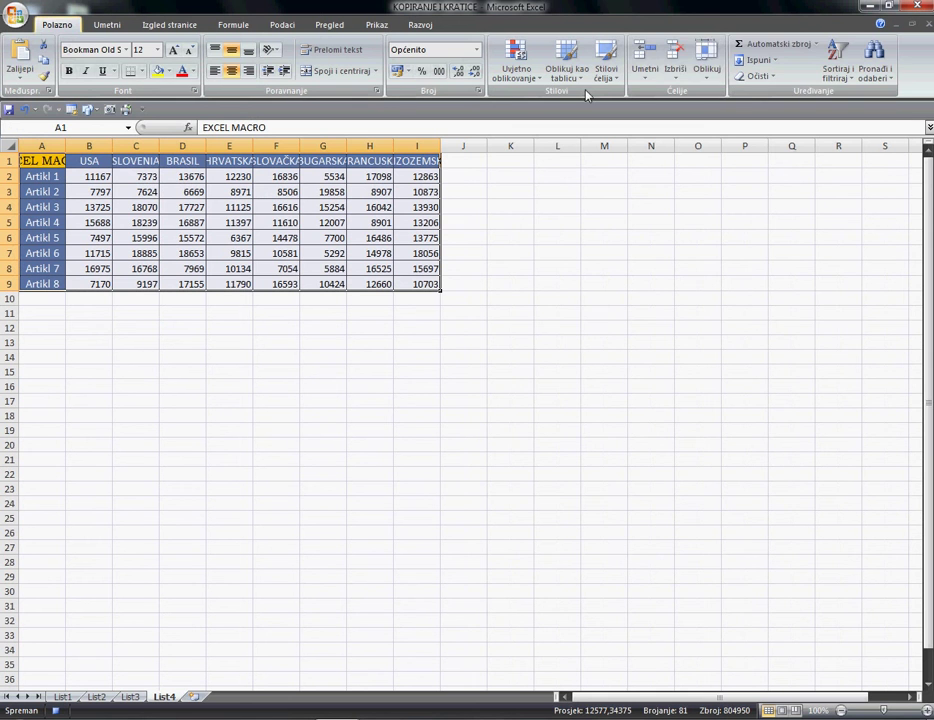
click(707, 70)
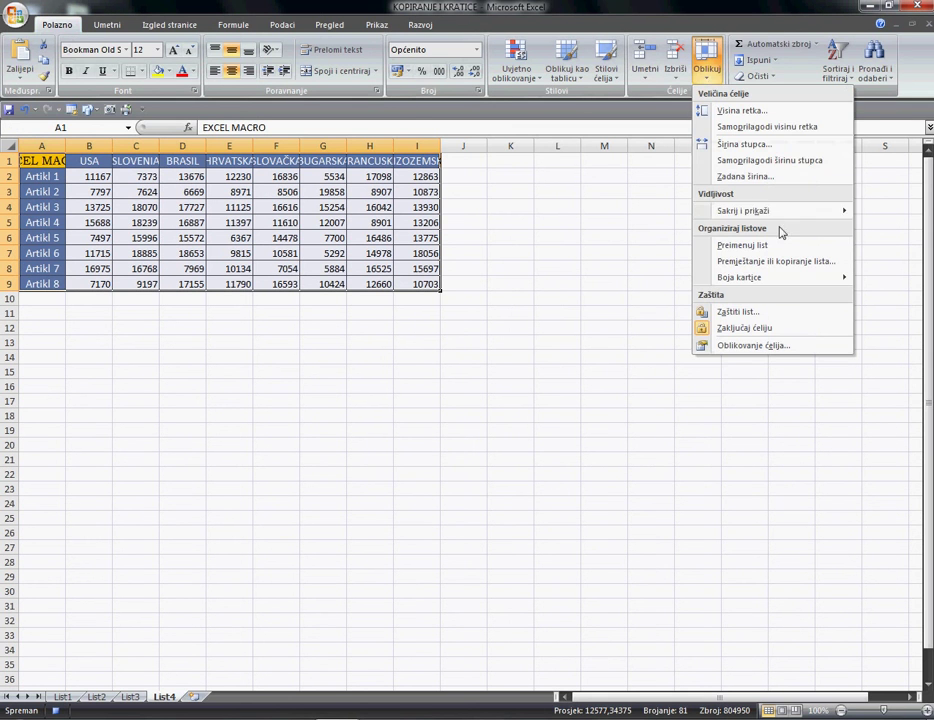
click(767, 162)
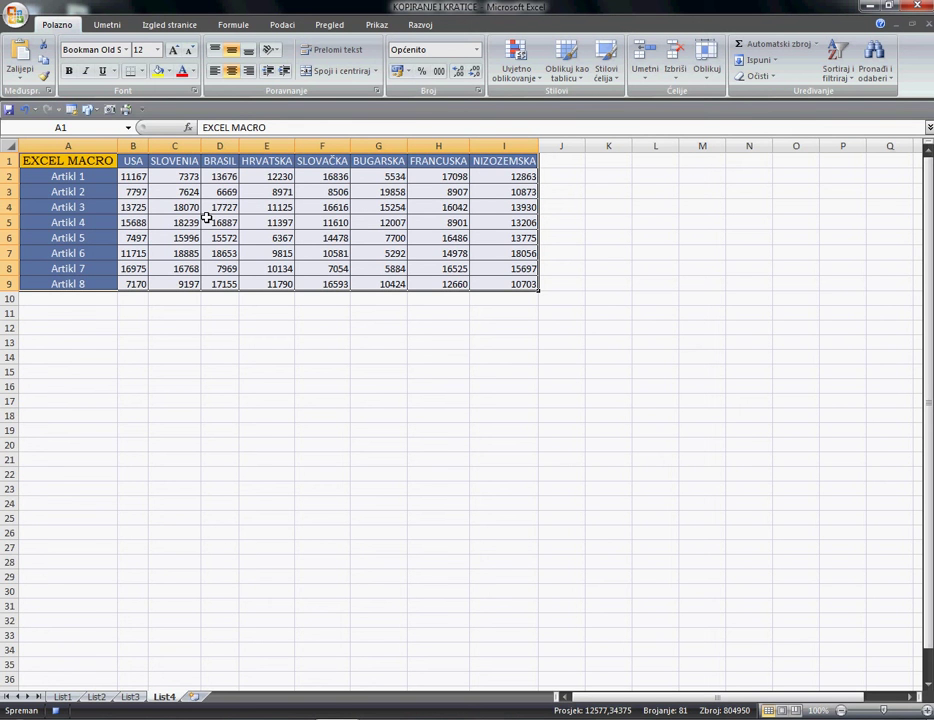
Select B2:I9 and AutoSum each country's figures into row 10
key(ctrl+Home)
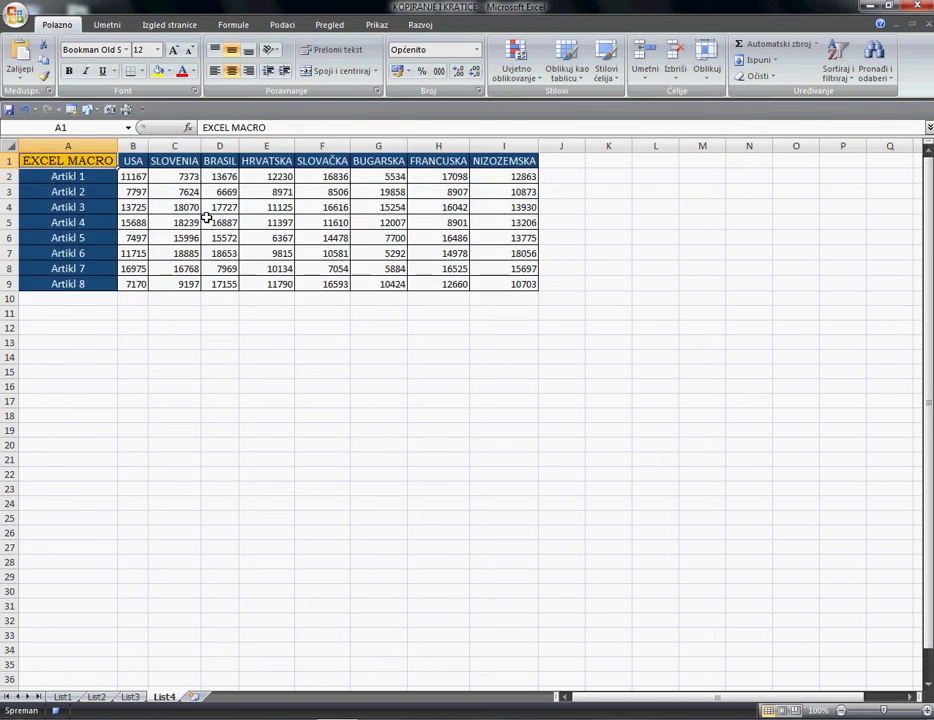
key(Down)
key(Right)
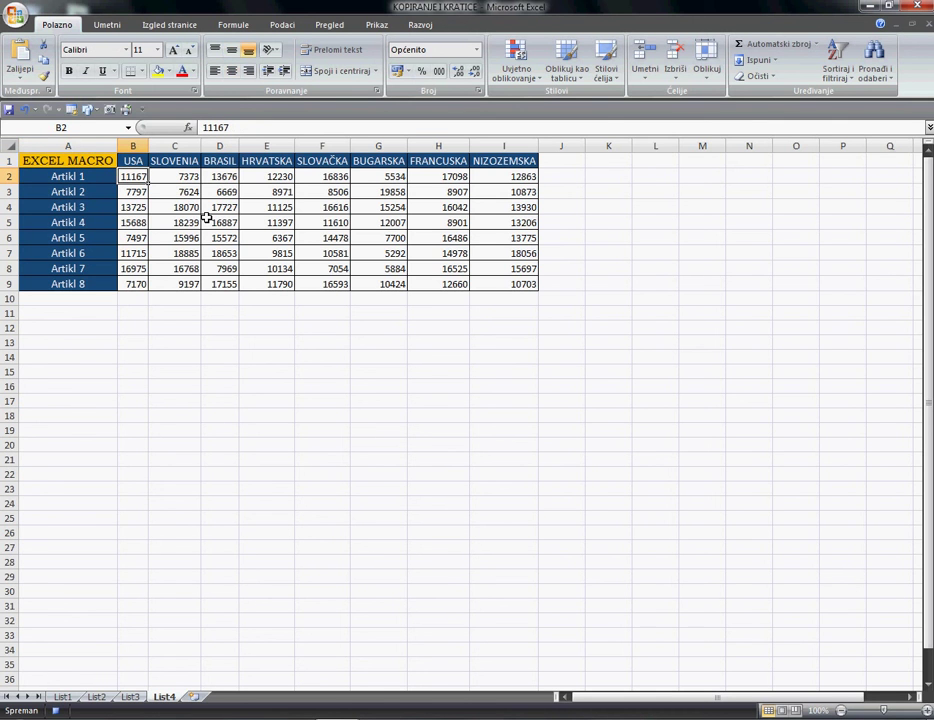
key(ctrl+shift+Right)
key(ctrl+shift+Down)
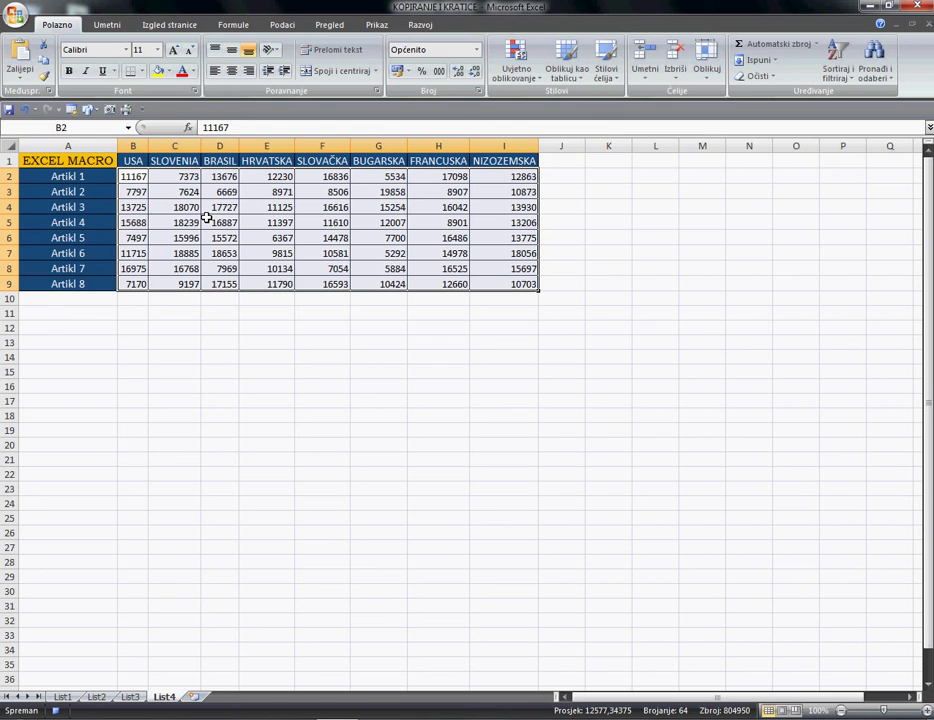
click(770, 46)
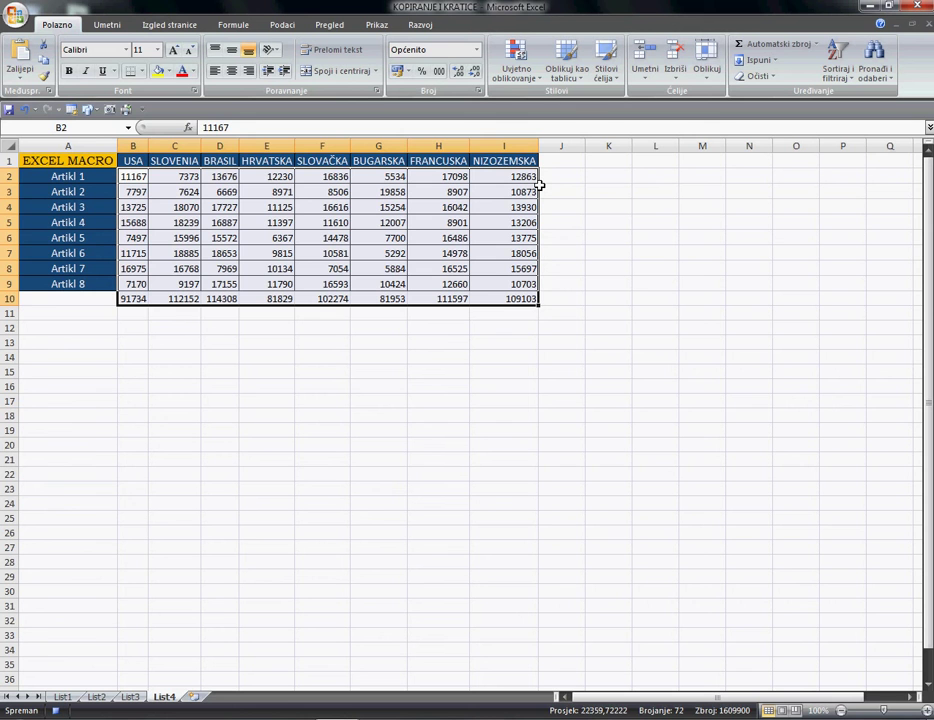
Add SUM totals for each Artikl in column J, giving a grand total of 804950 in J10
key(Up)
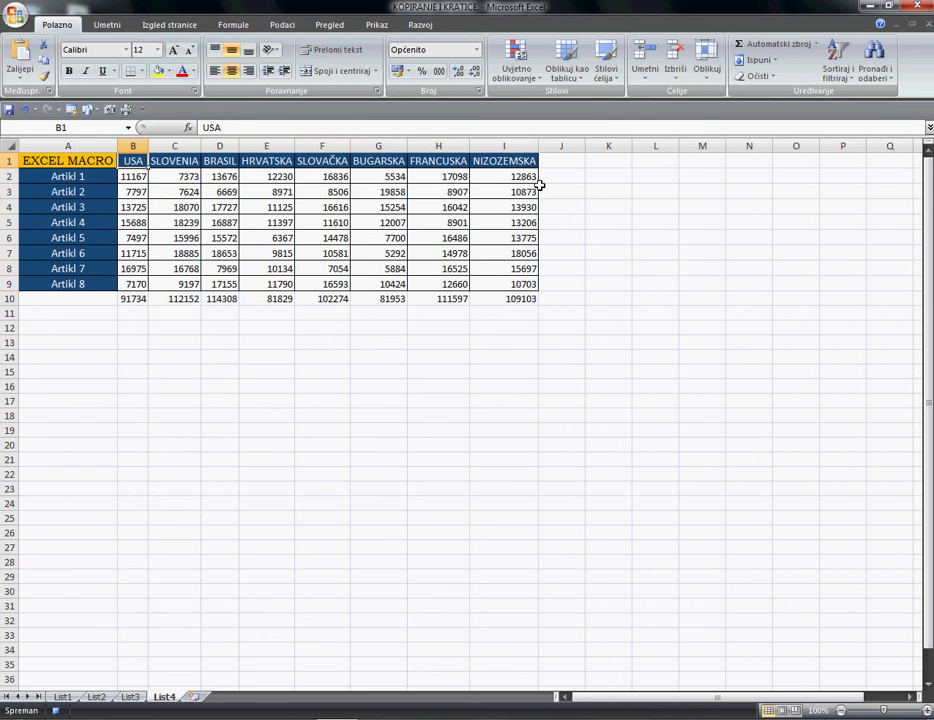
key(ctrl+Right)
key(Down)
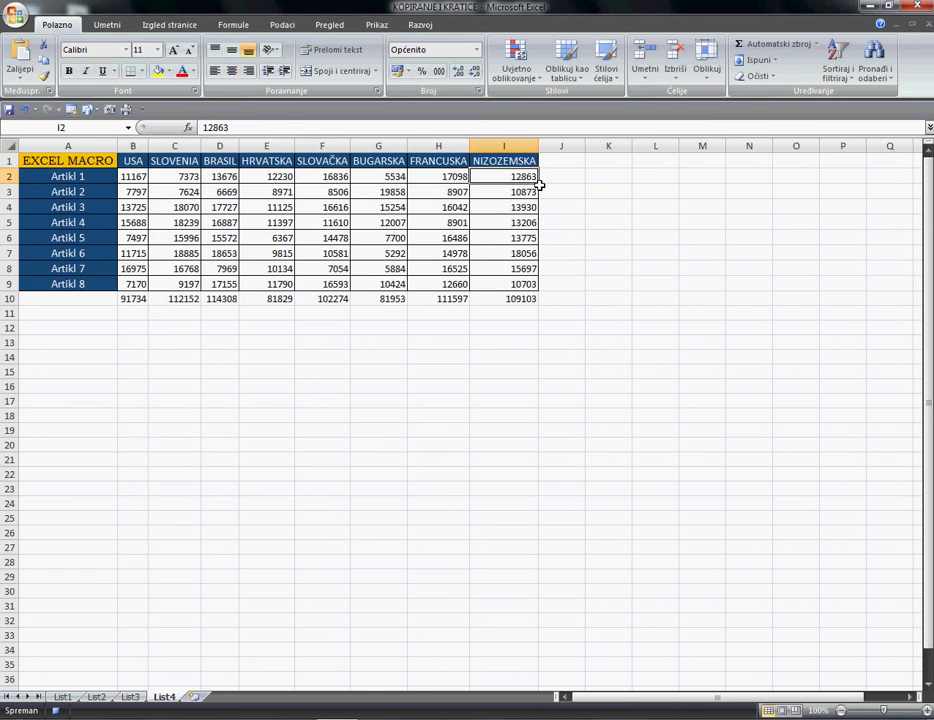
key(Right)
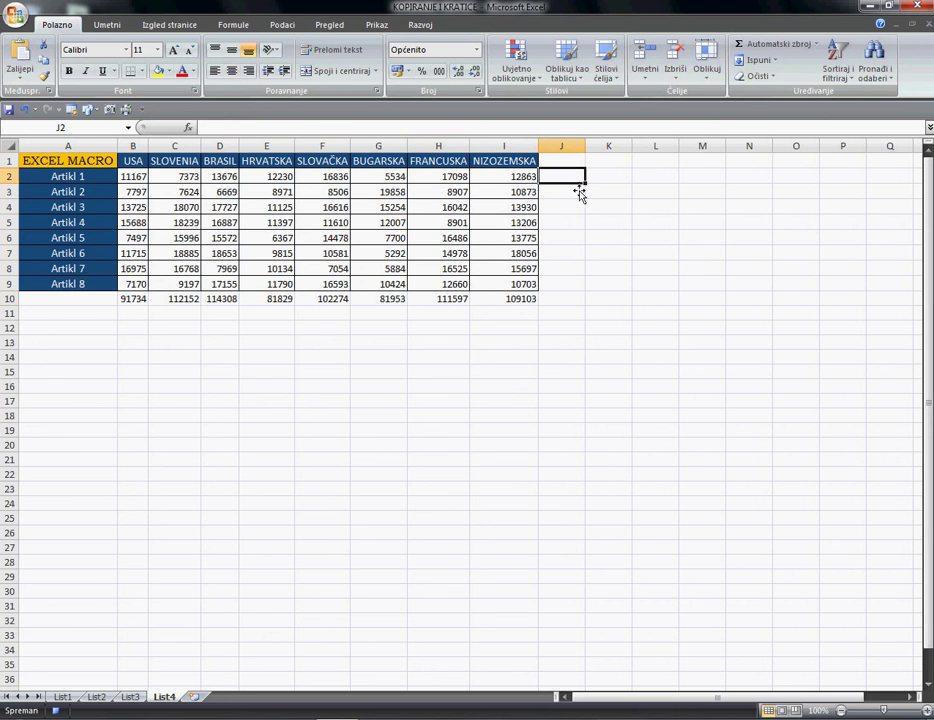
click(758, 44)
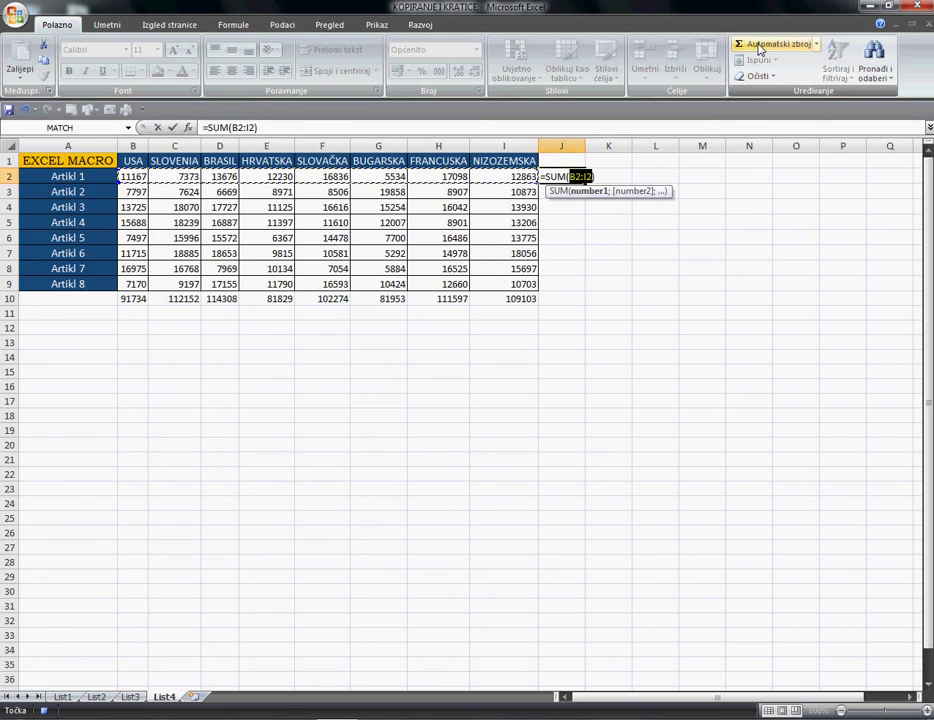
key(ctrl+Return)
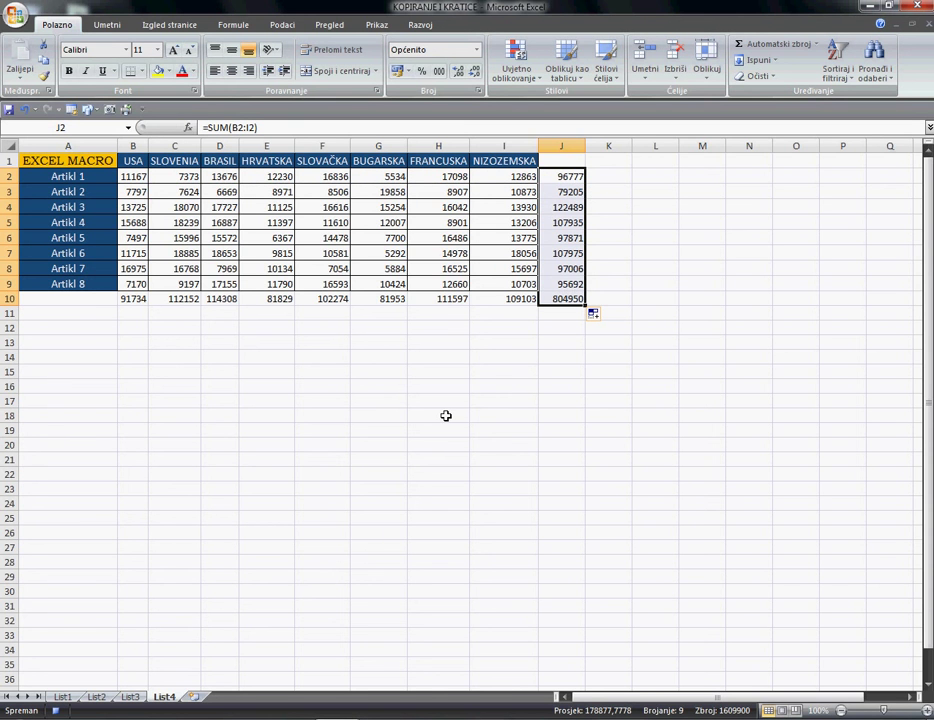
key(ctrl+Down)
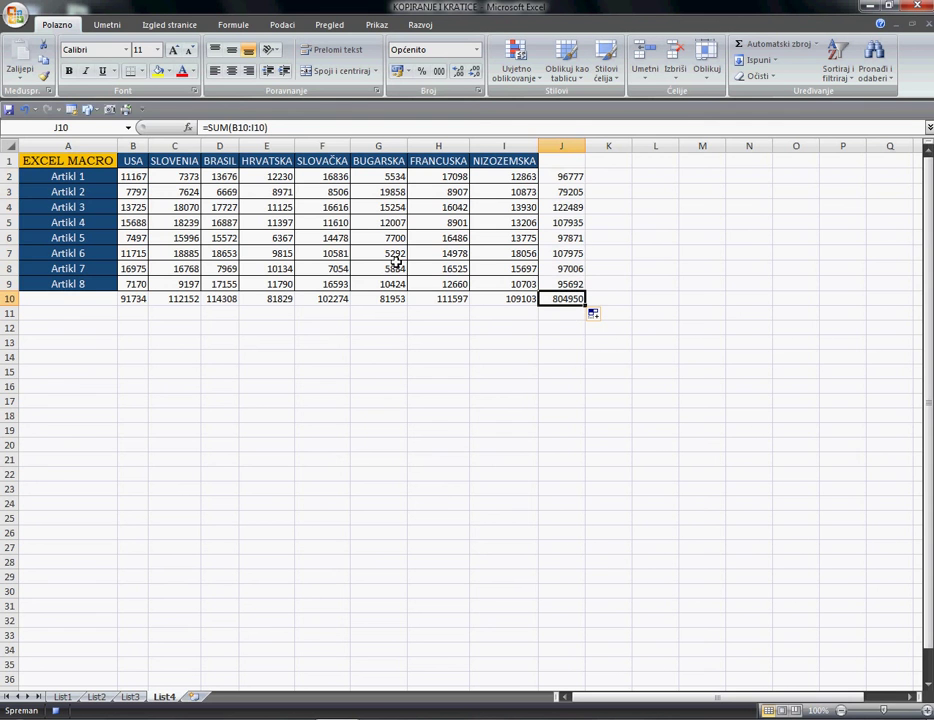
Colour the 804950 grand total in J10 red
click(181, 71)
Clear List4's A1:J10 of its values, borders and fill colour
click(130, 699)
click(165, 697)
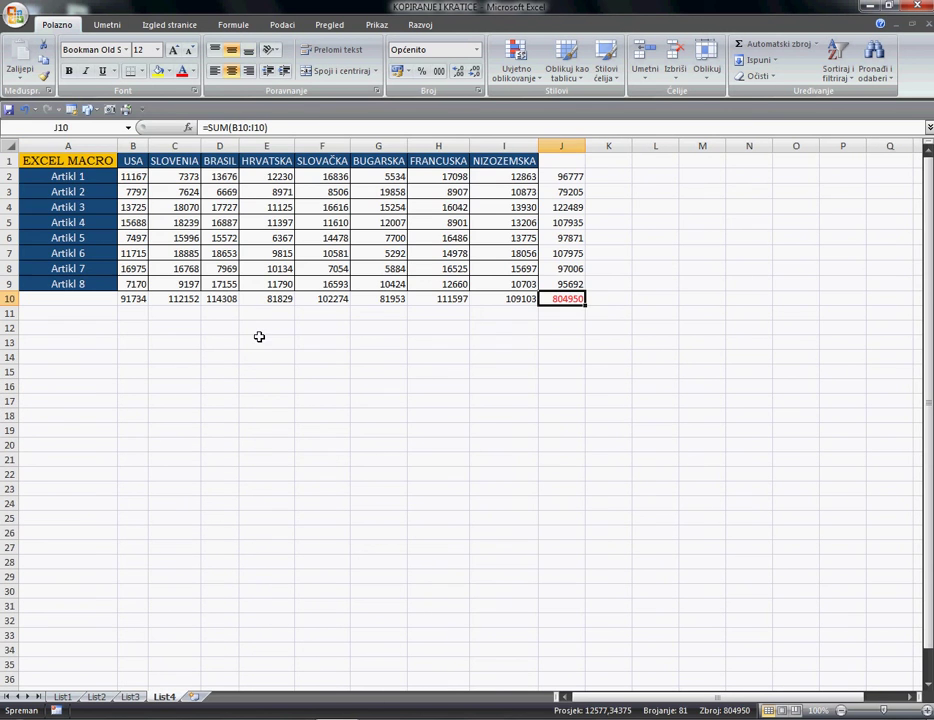
drag(75, 161, 580, 302)
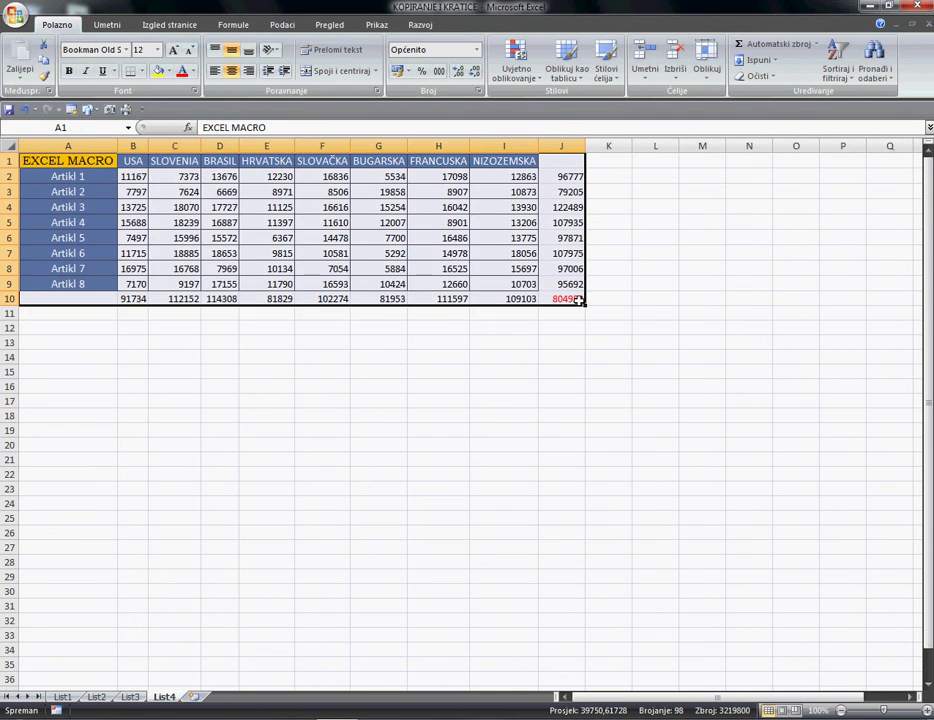
key(Delete)
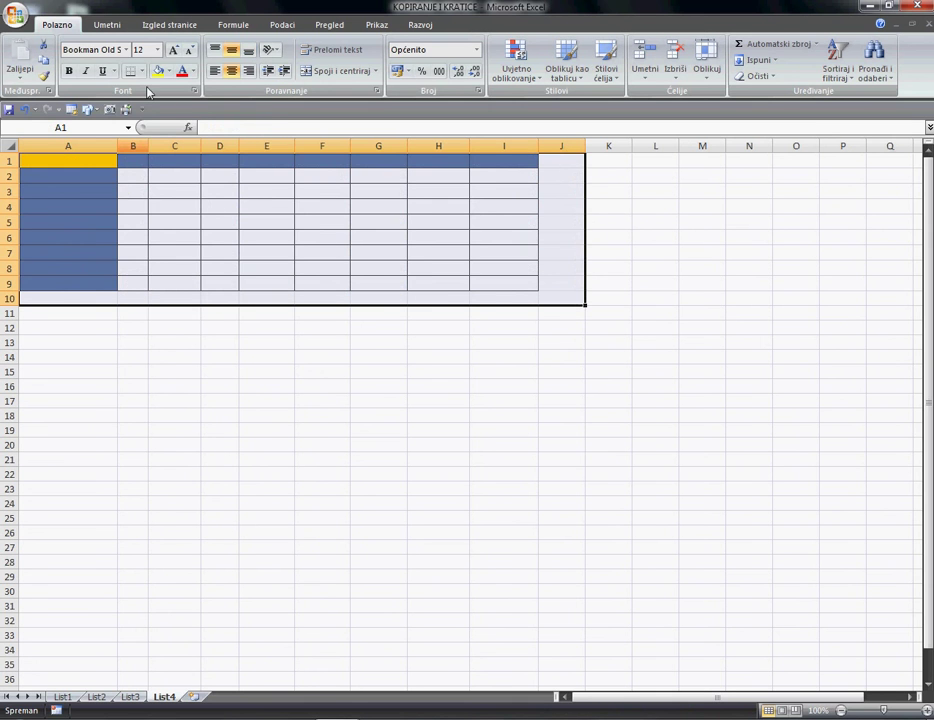
click(142, 71)
click(172, 173)
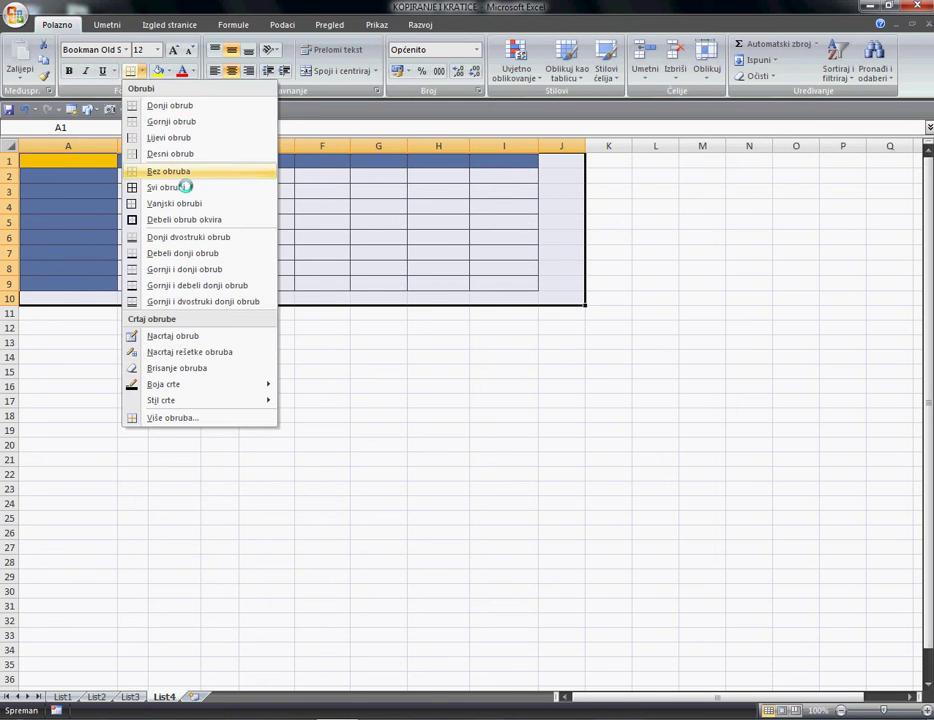
click(169, 72)
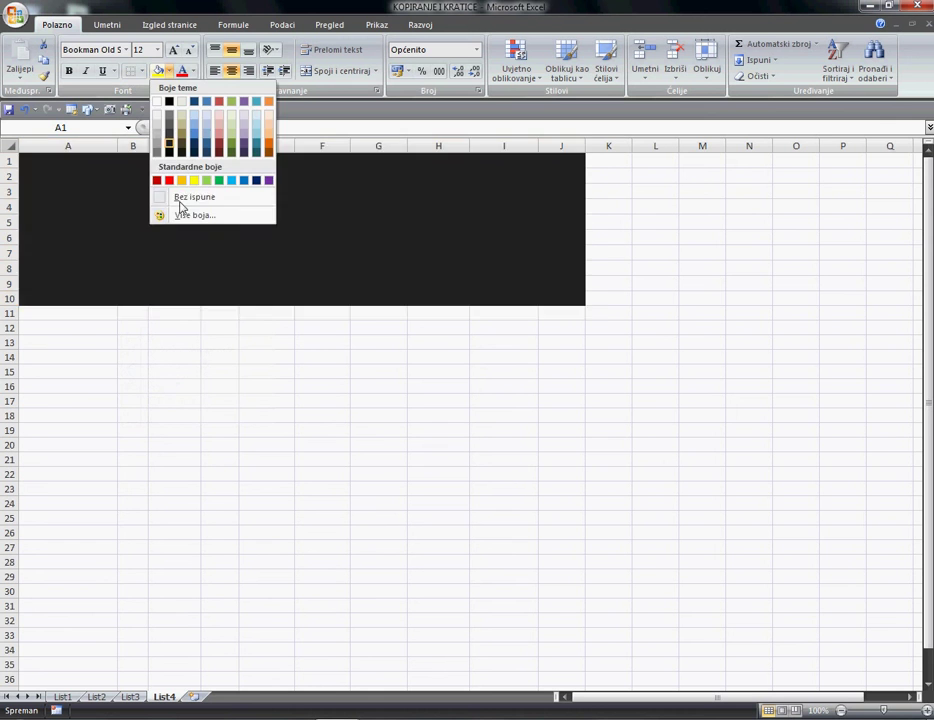
click(180, 194)
Widen List4's columns A to N, then return to A1 and the List3 sheet
click(95, 150)
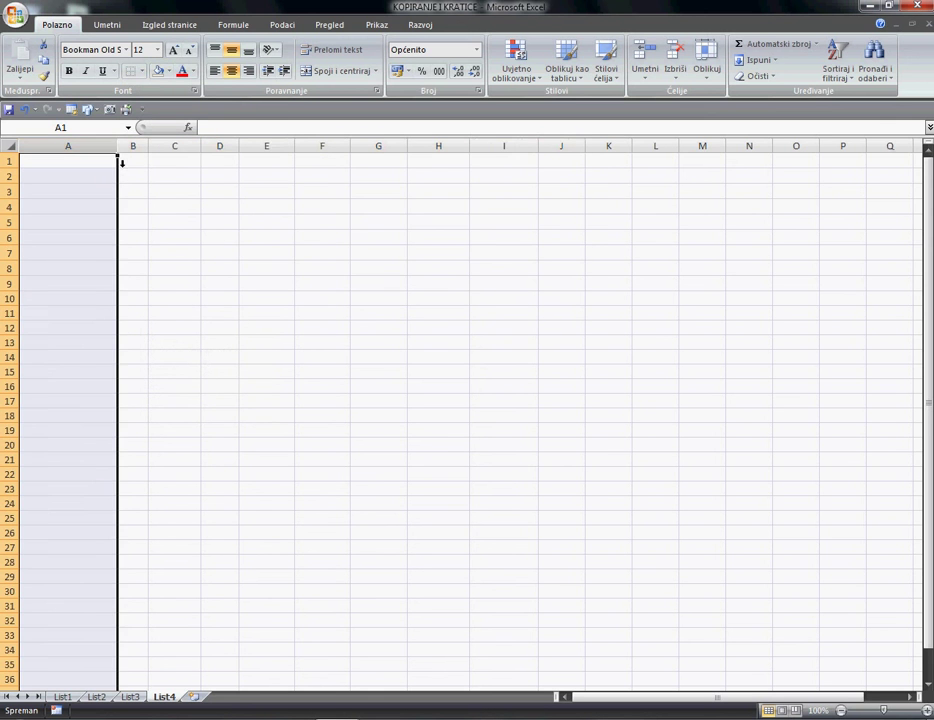
drag(119, 150, 700, 170)
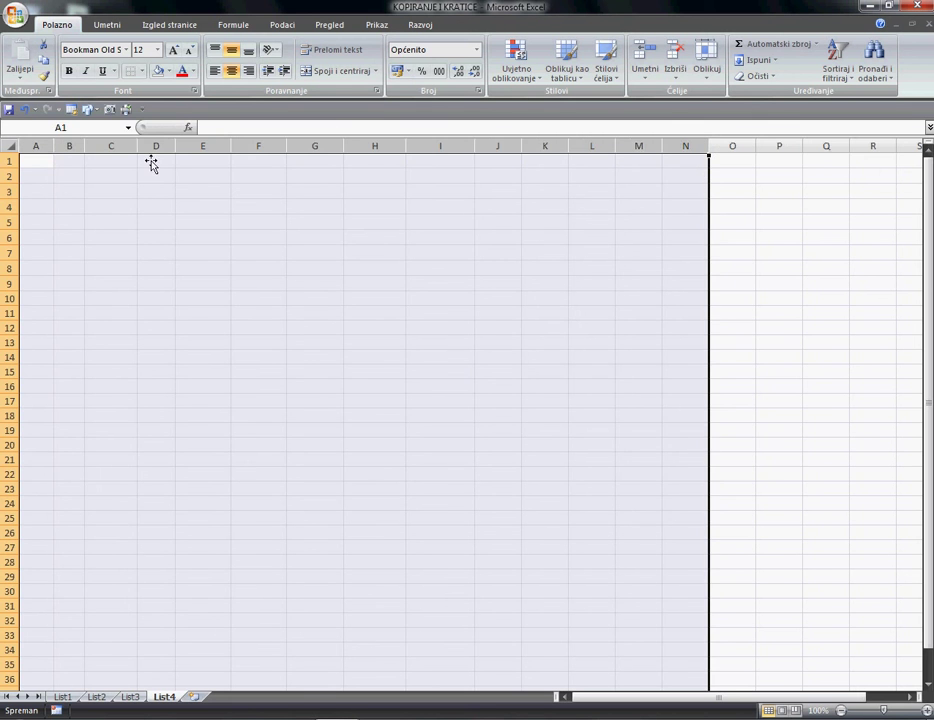
drag(55, 157, 79, 157)
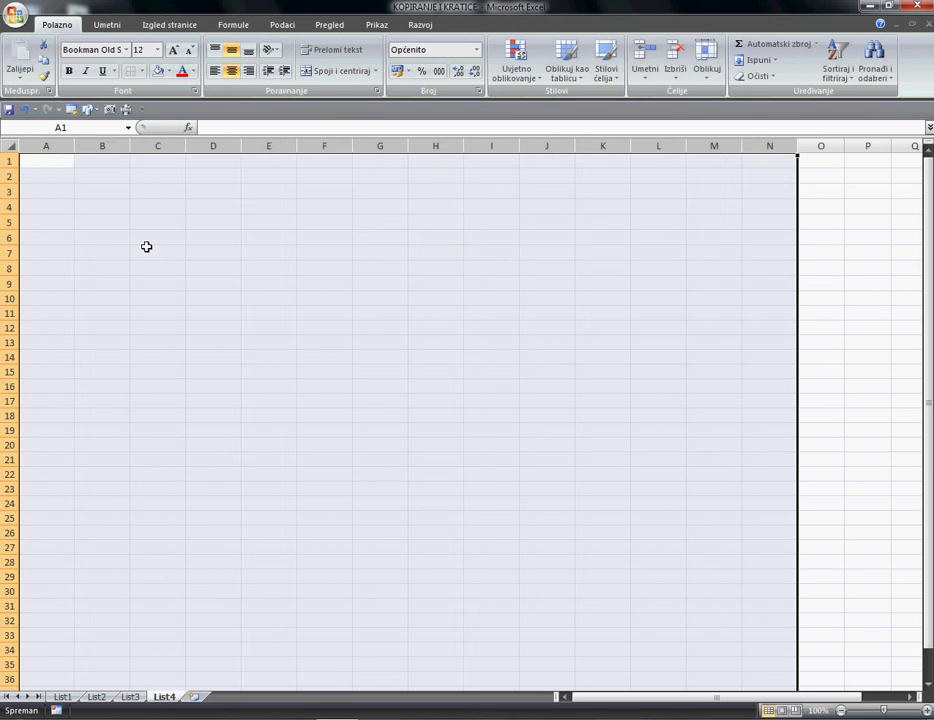
click(157, 206)
click(62, 254)
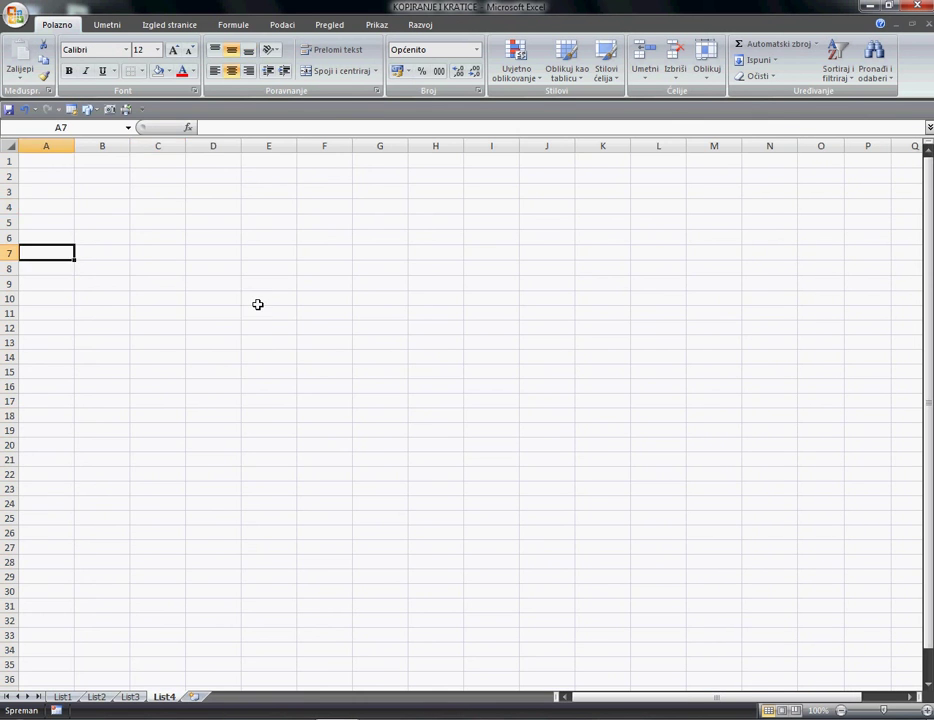
click(268, 298)
key(ctrl+Home)
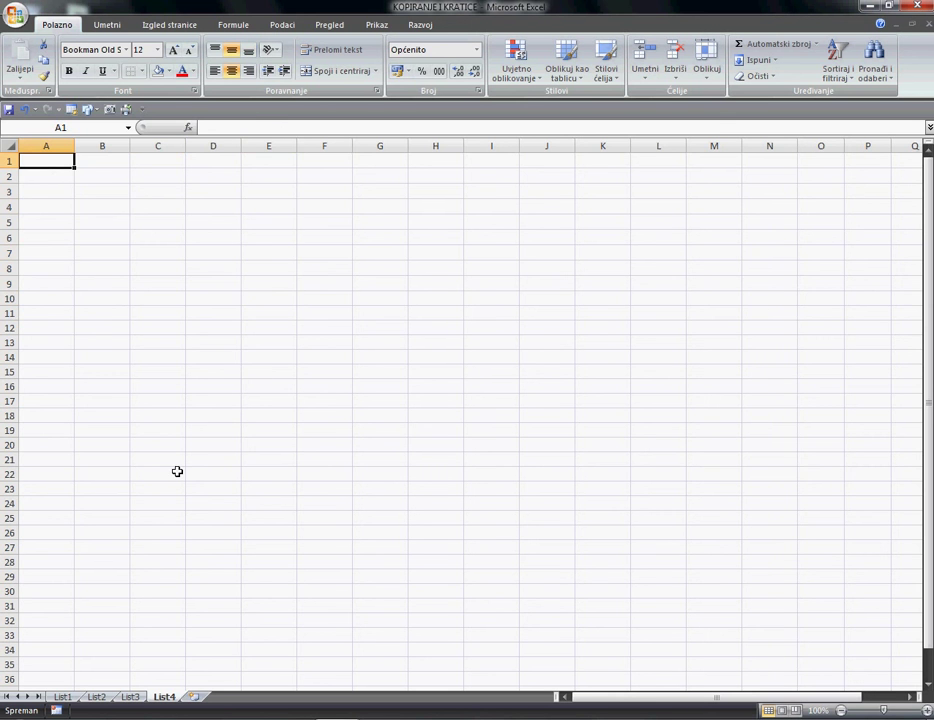
click(130, 696)
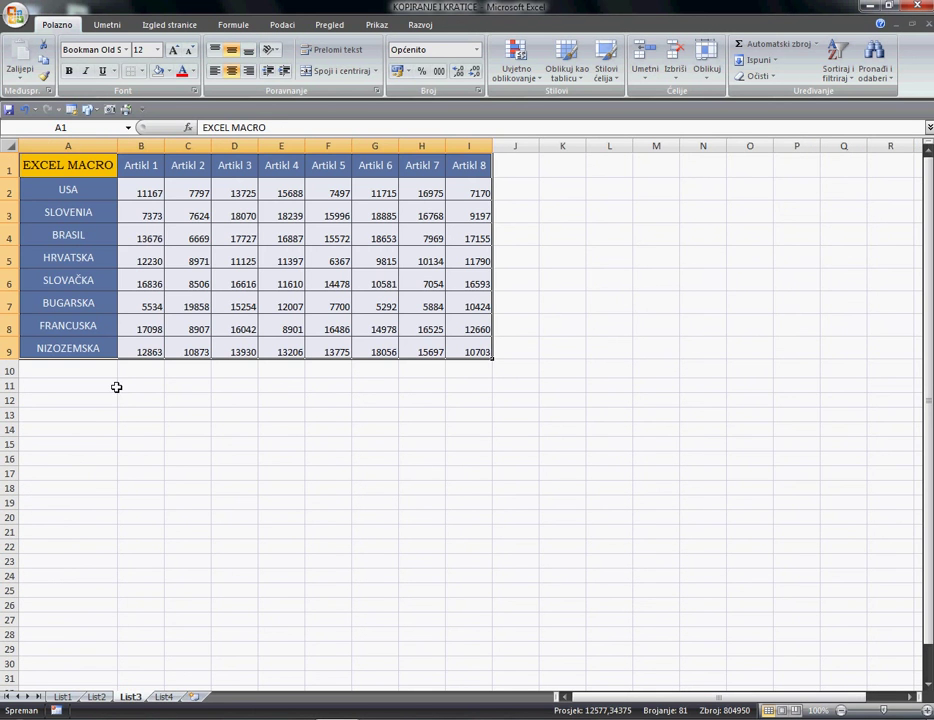
Open Makronaredba1 for editing from the Razvoj tab's Makronaredbe list in the Visual Basic editor
click(77, 167)
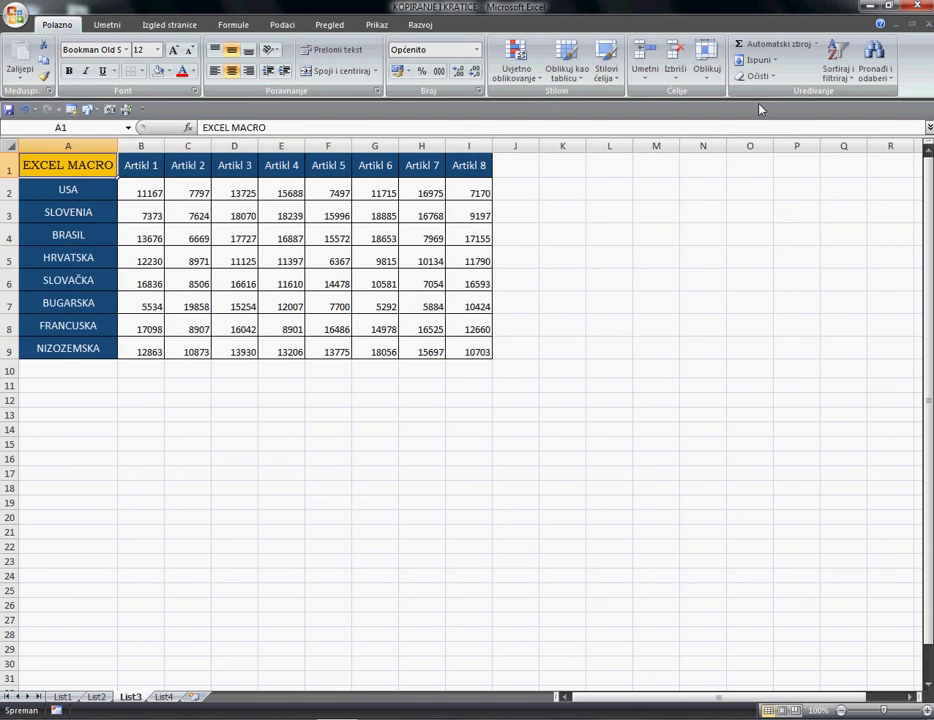
click(420, 25)
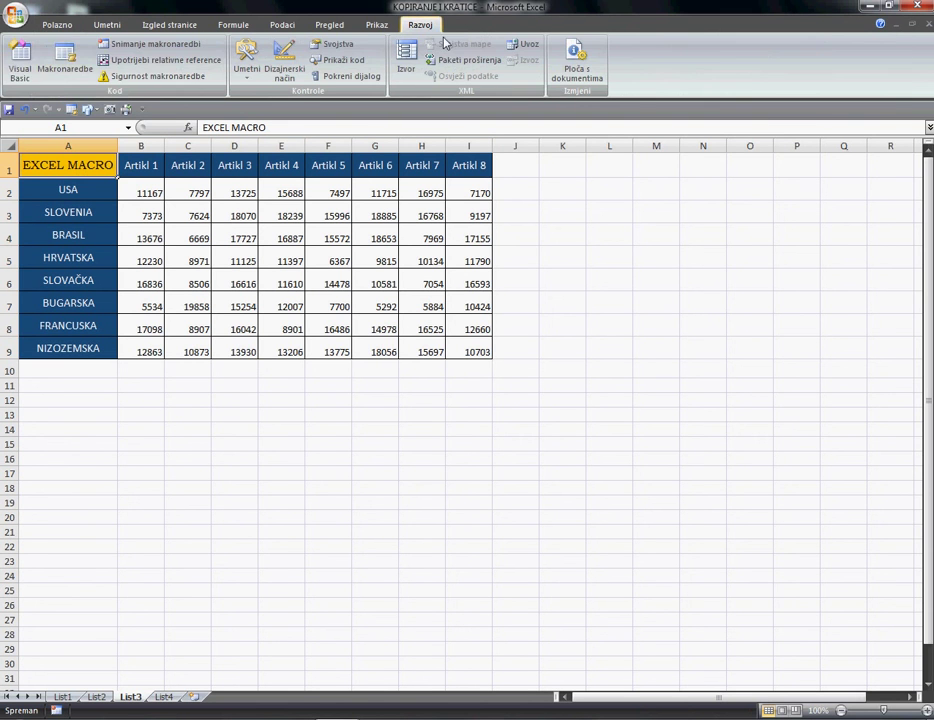
click(63, 62)
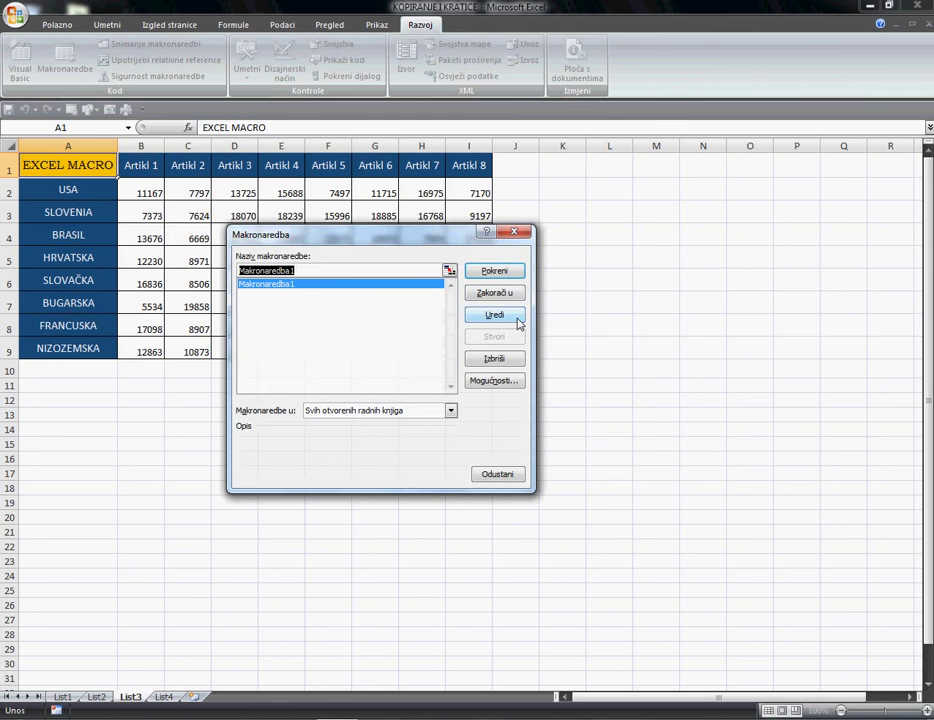
click(519, 316)
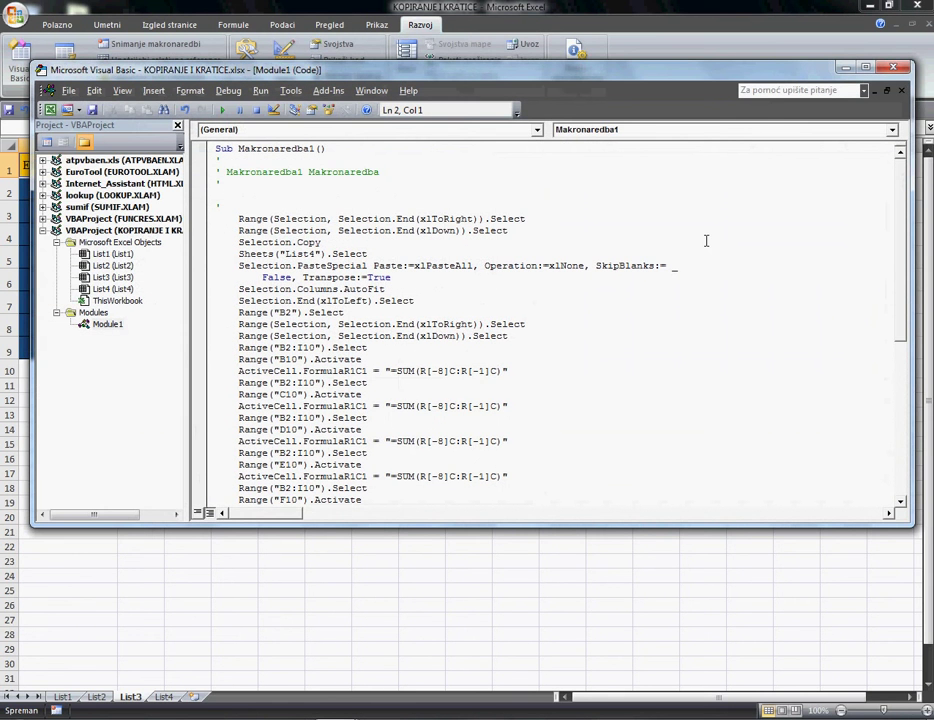
Review the Makronaredba1 macro code in the maximized VBA editor, then close the editor
click(866, 68)
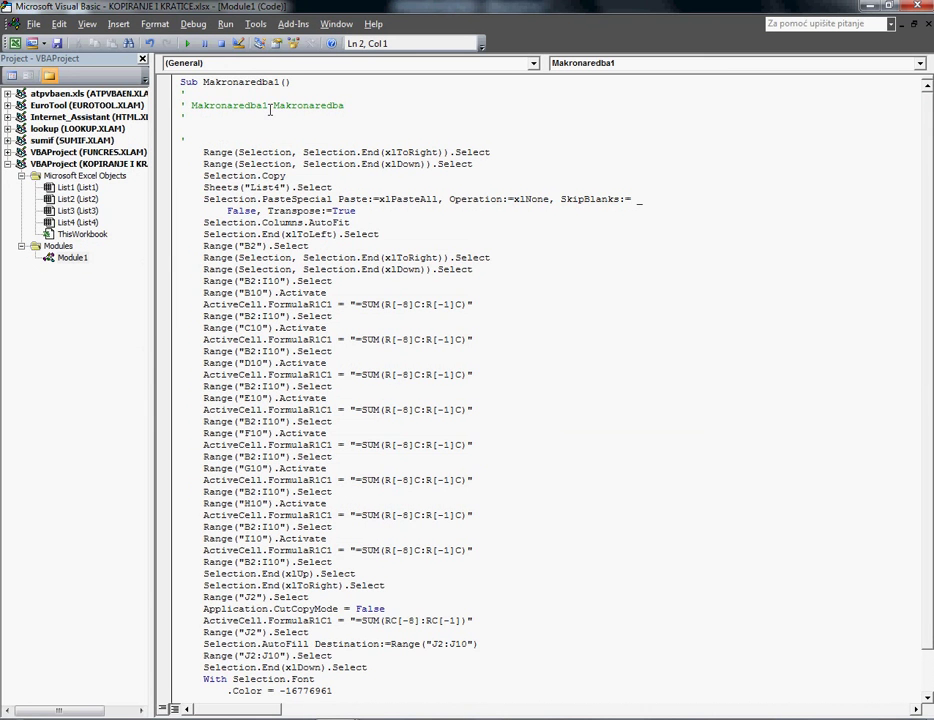
click(205, 153)
scroll(296, 392, down, 2)
scroll(297, 392, up, 2)
scroll(340, 368, down, 2)
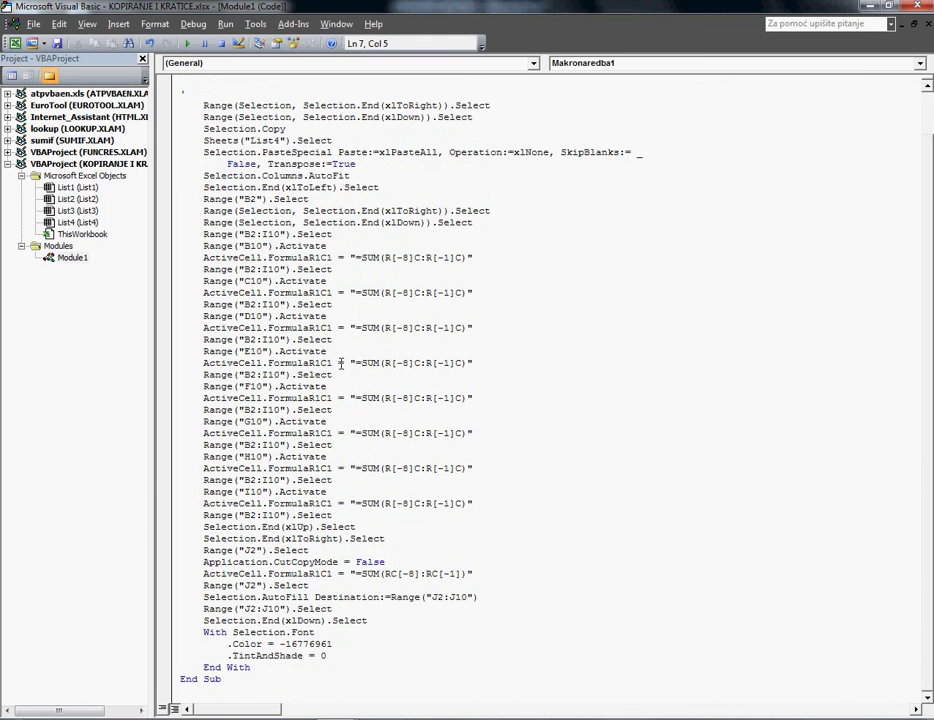
scroll(340, 364, up, 2)
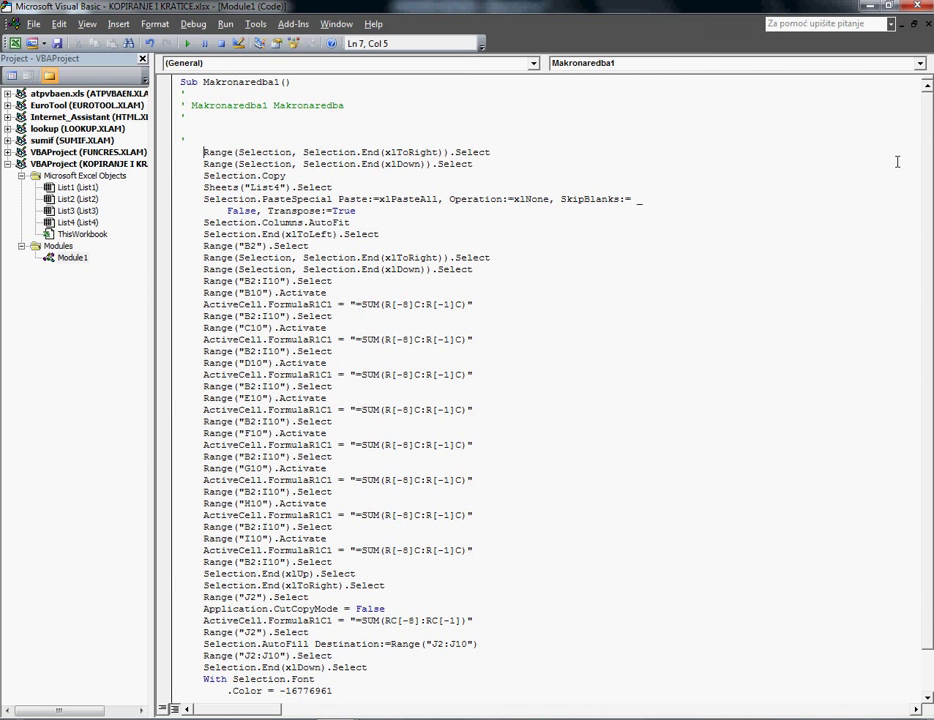
click(924, 8)
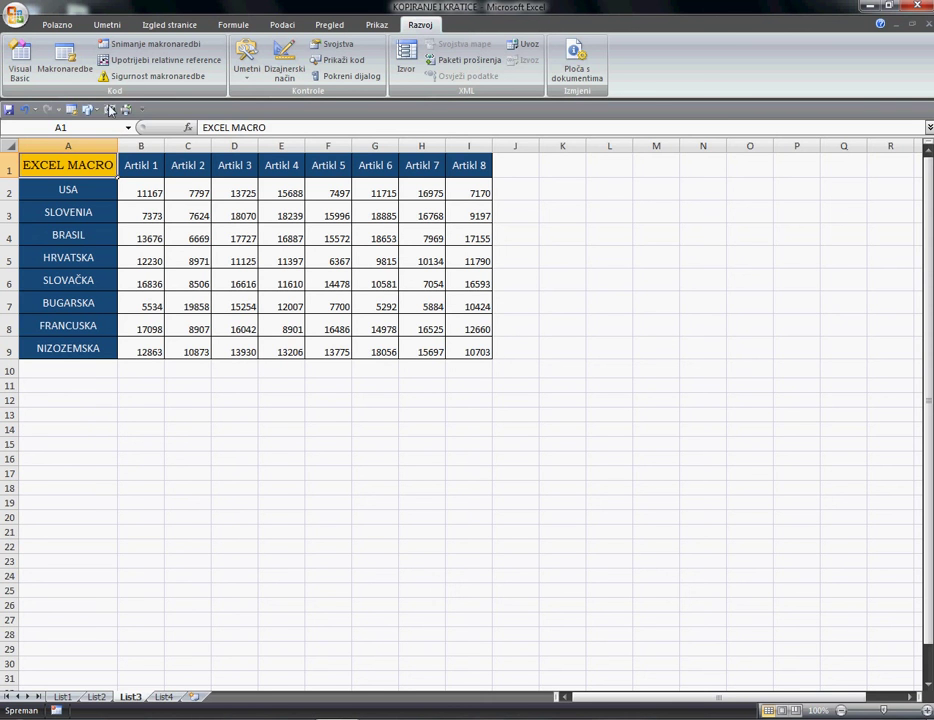
Run Makronaredba1 to rebuild List4's transposed SUM totals table, then return to List3
click(66, 72)
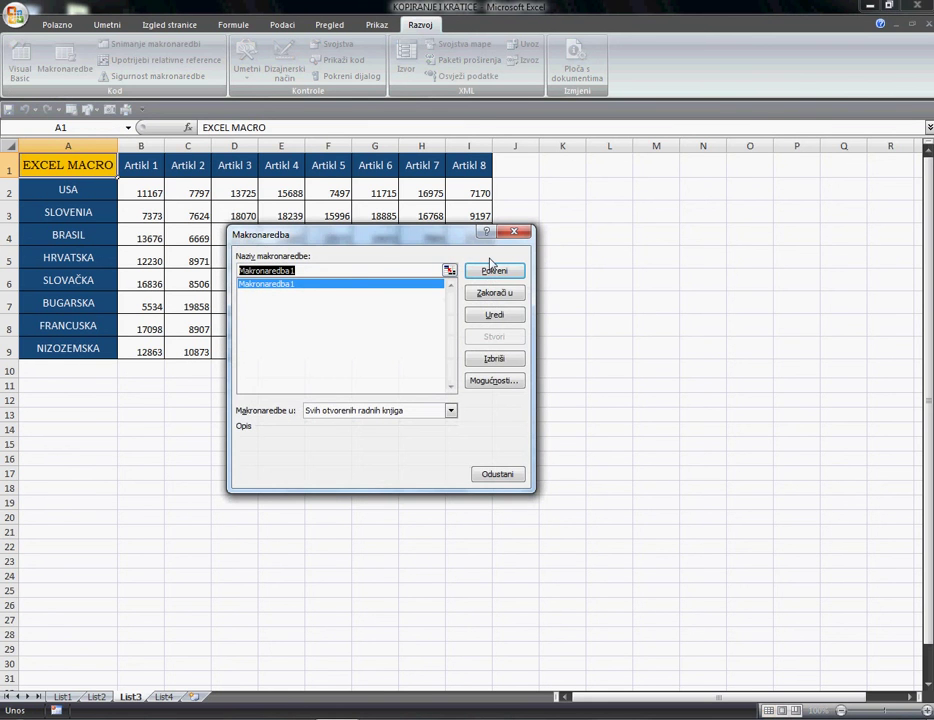
drag(492, 238, 720, 230)
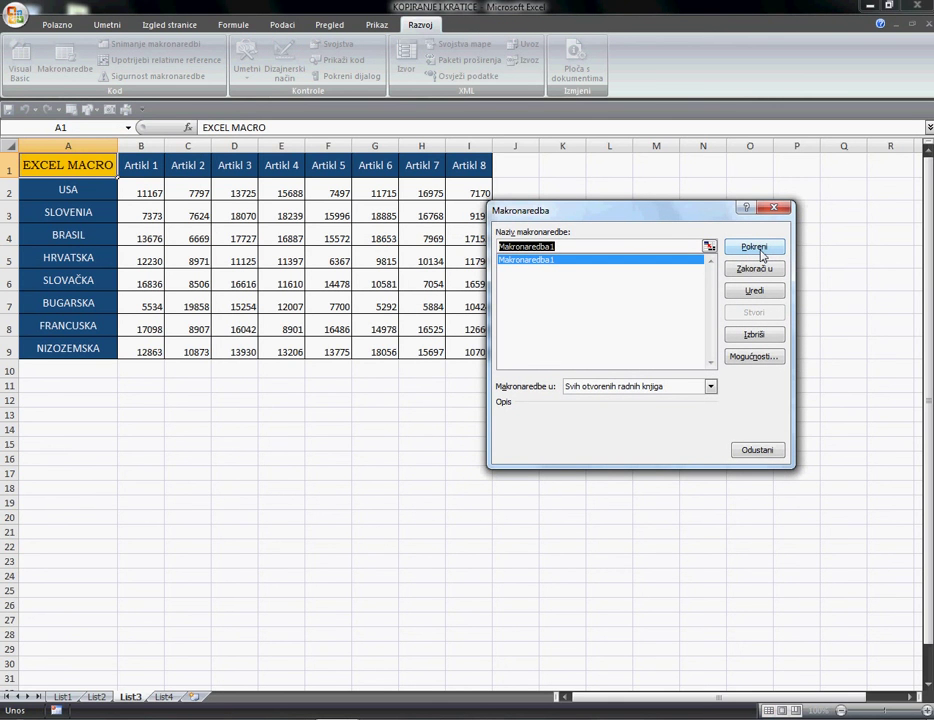
click(762, 255)
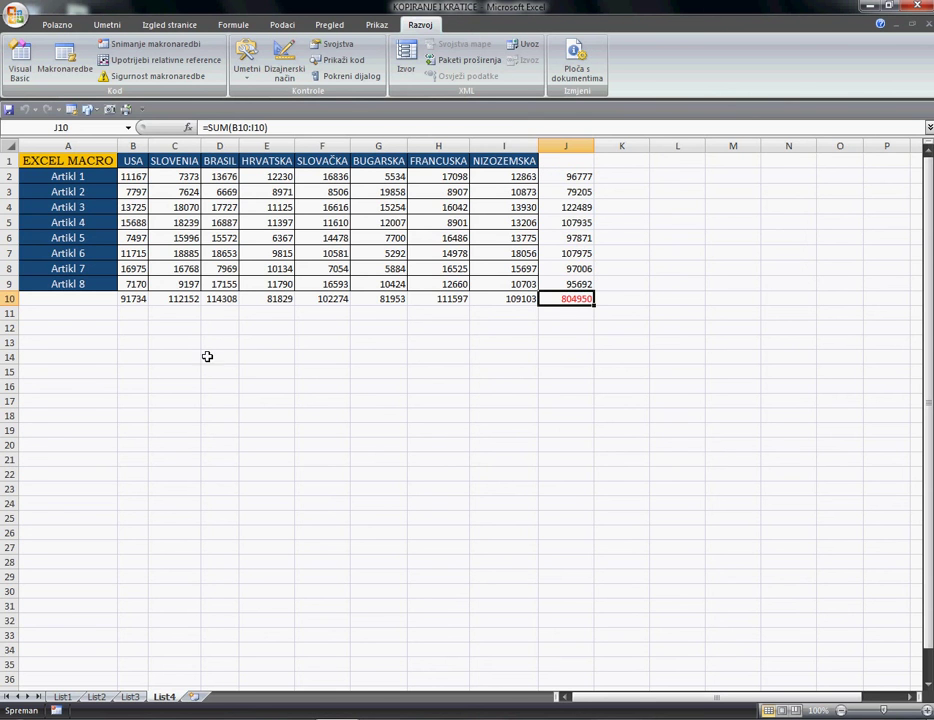
click(130, 697)
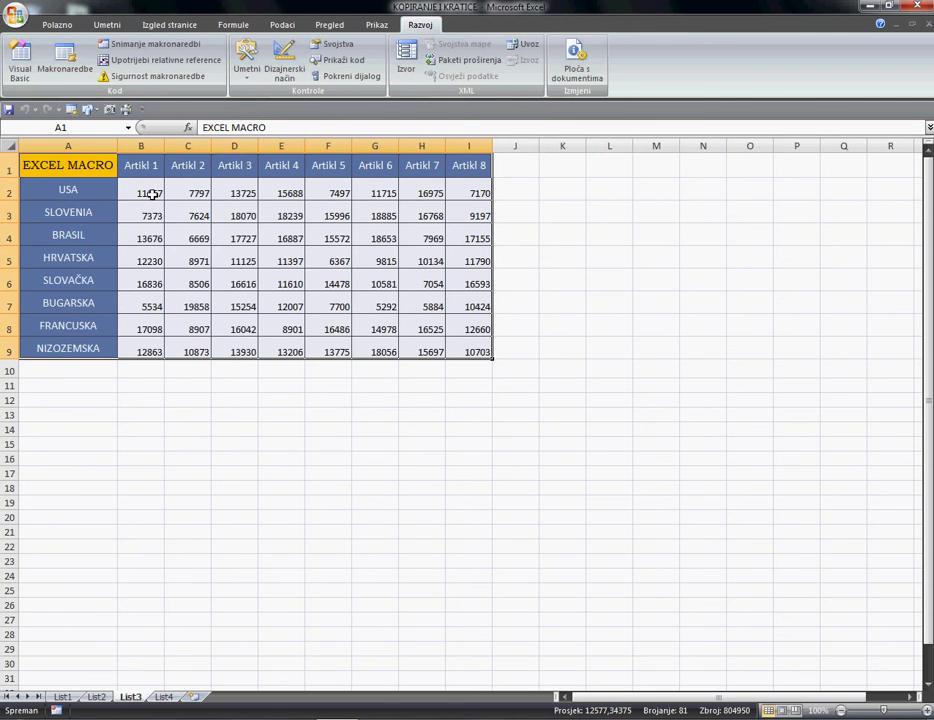
Enter 1 in B2 and fill the series 1 to 8 down through B9 and across to column I
click(670, 197)
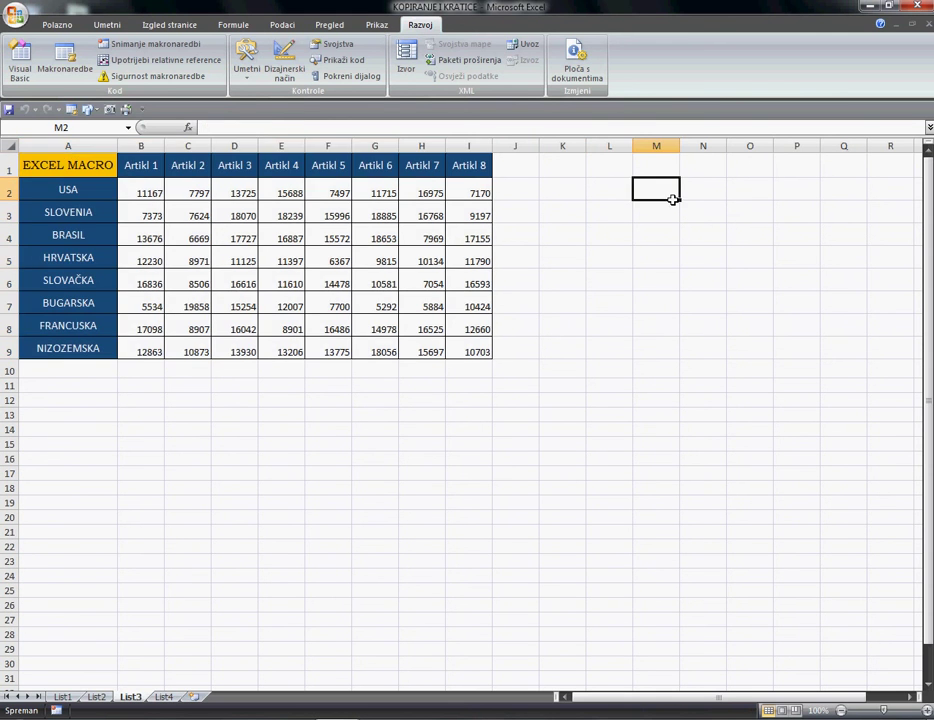
click(157, 199)
text(1)
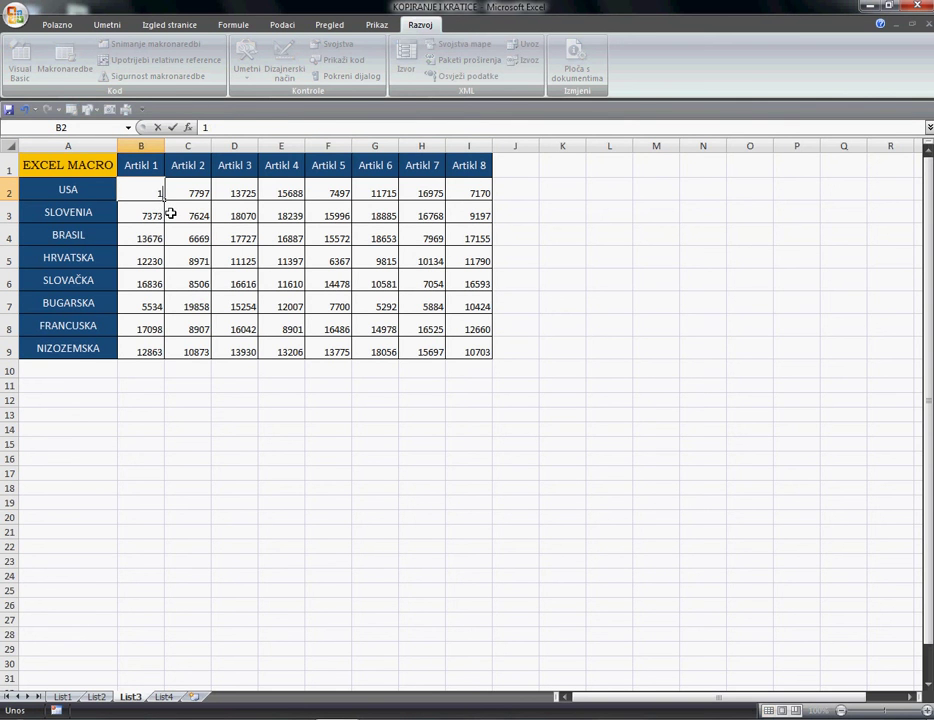
mouse_move(164, 201)
mouse_down()
mouse_move(180, 366)
mouse_move(163, 364)
mouse_move(140, 340)
mouse_move(150, 214)
mouse_move(172, 206)
mouse_up()
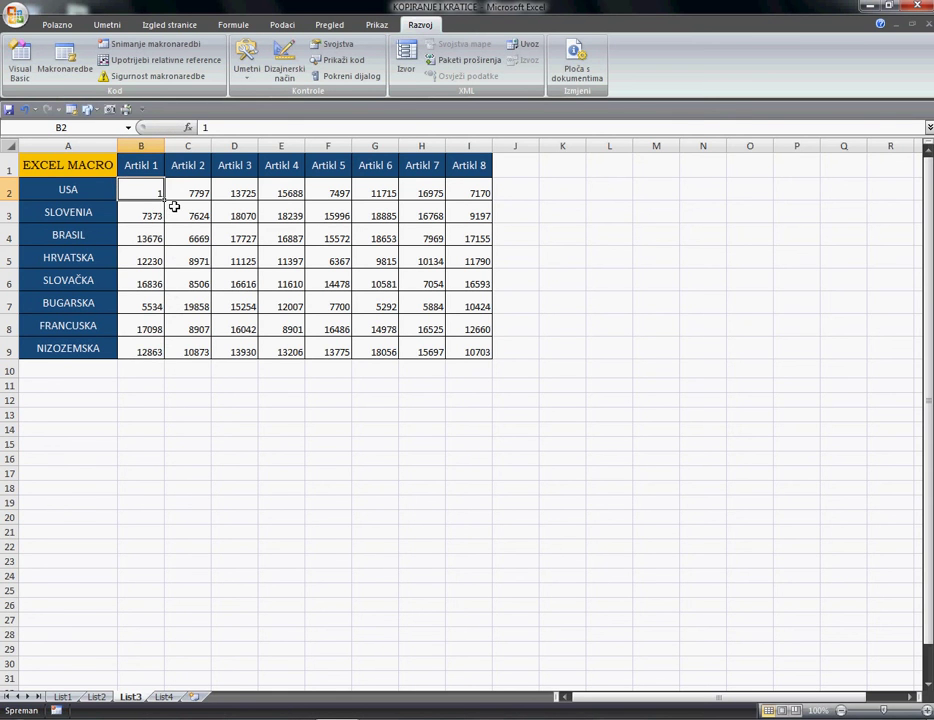
drag(164, 201, 468, 397)
click(292, 402)
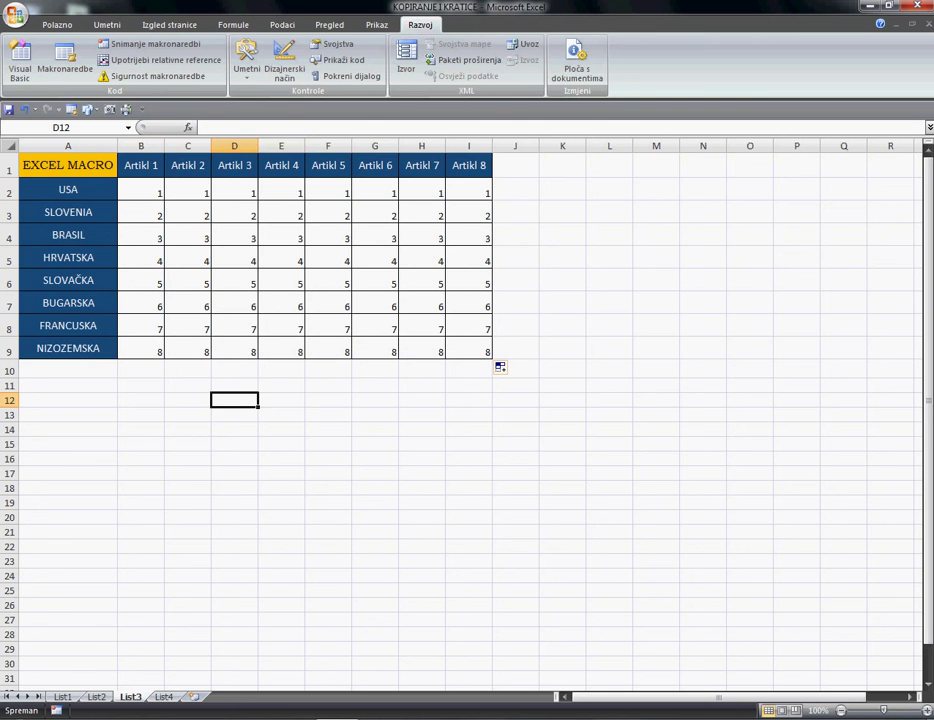
On List4, remove the fill colour and delete the transposed table's contents
click(163, 697)
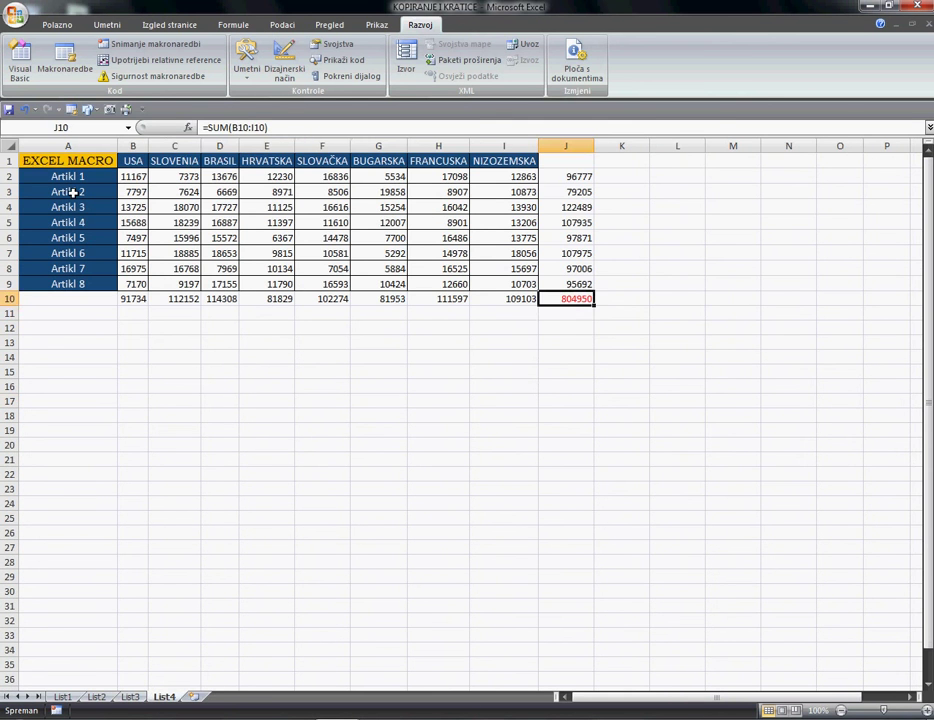
drag(29, 160, 592, 298)
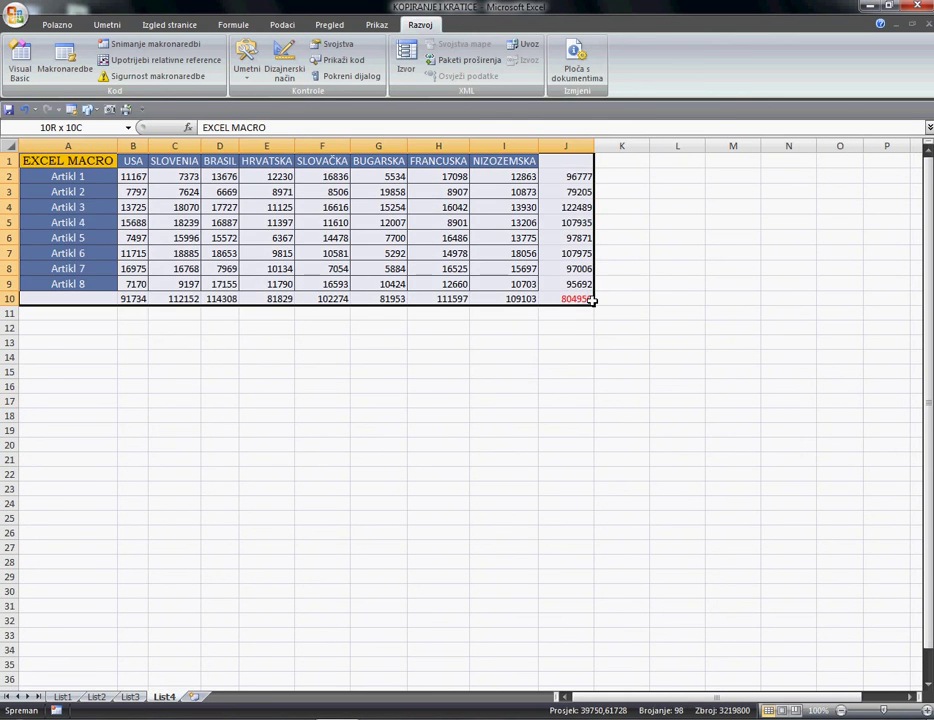
click(55, 24)
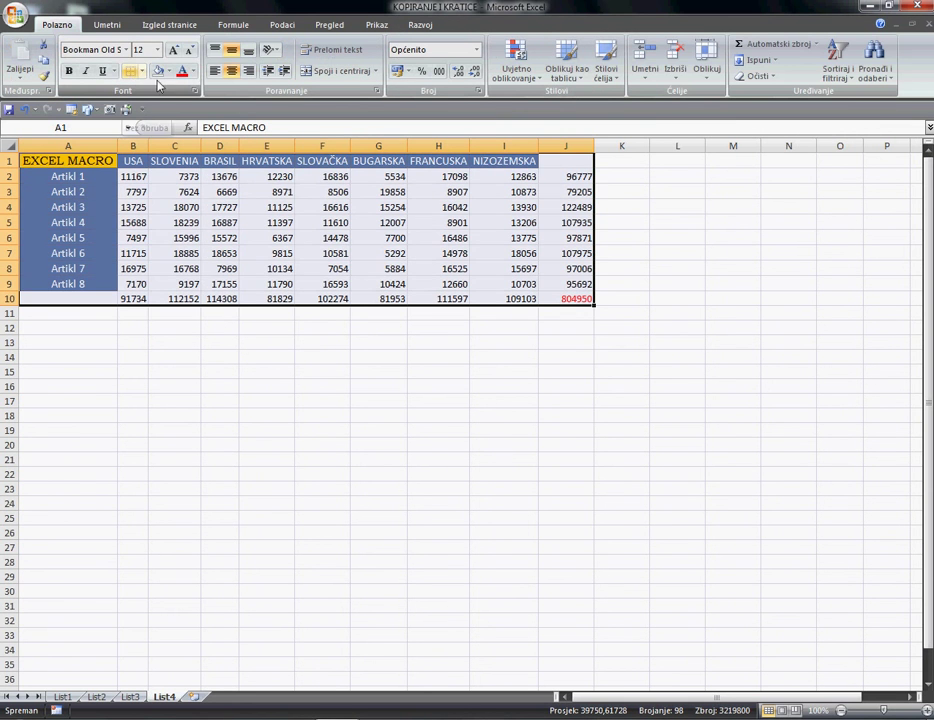
click(159, 72)
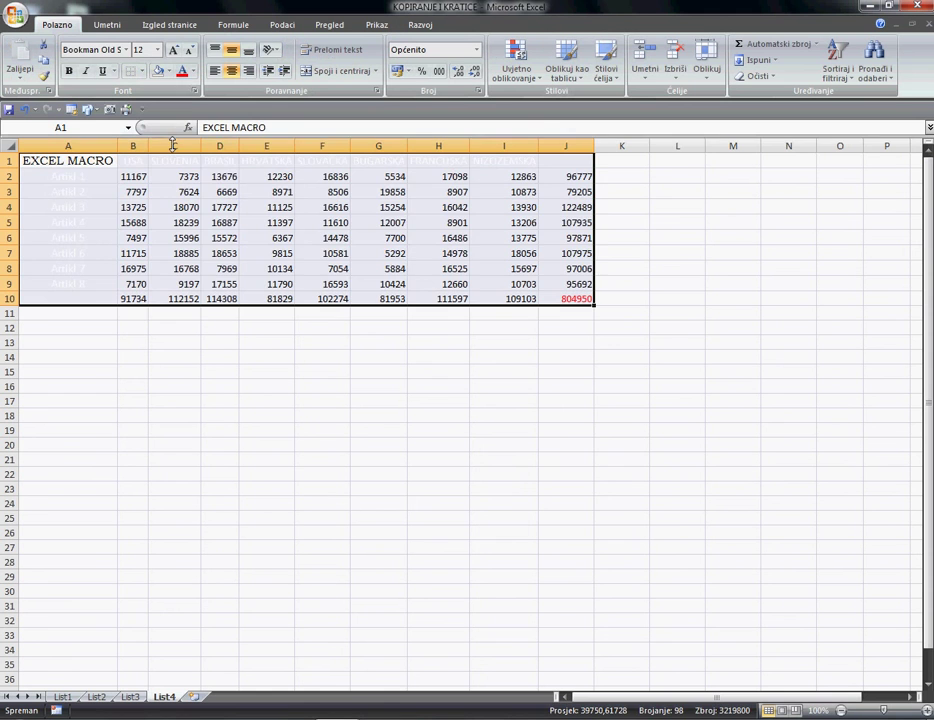
key(Delete)
click(101, 330)
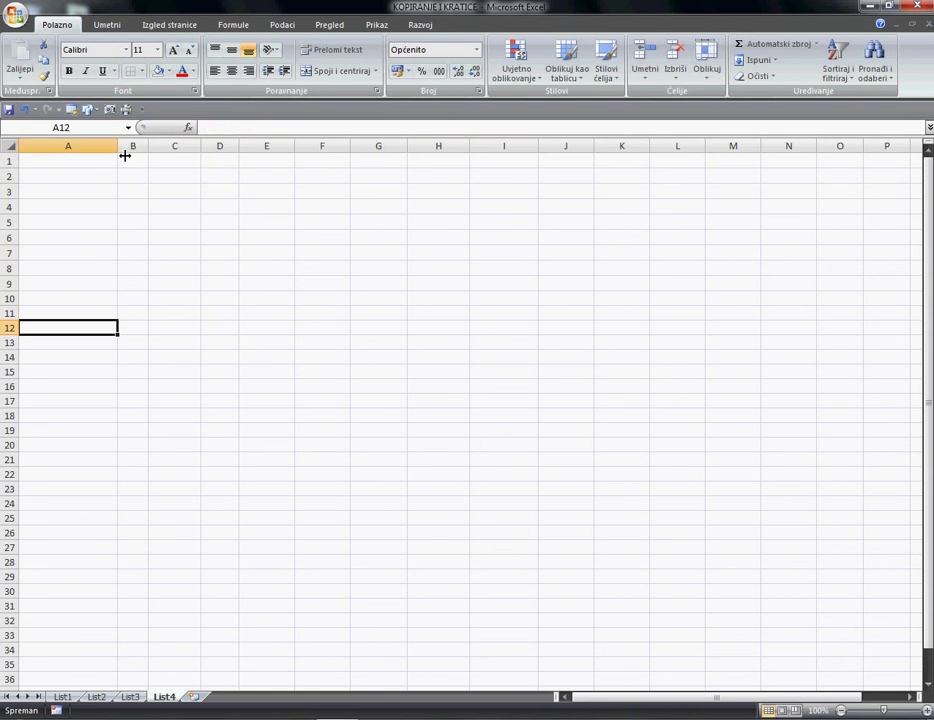
Resize List4's columns A to H to 90 pixels, return to A1, then go back to List3
drag(127, 155, 73, 155)
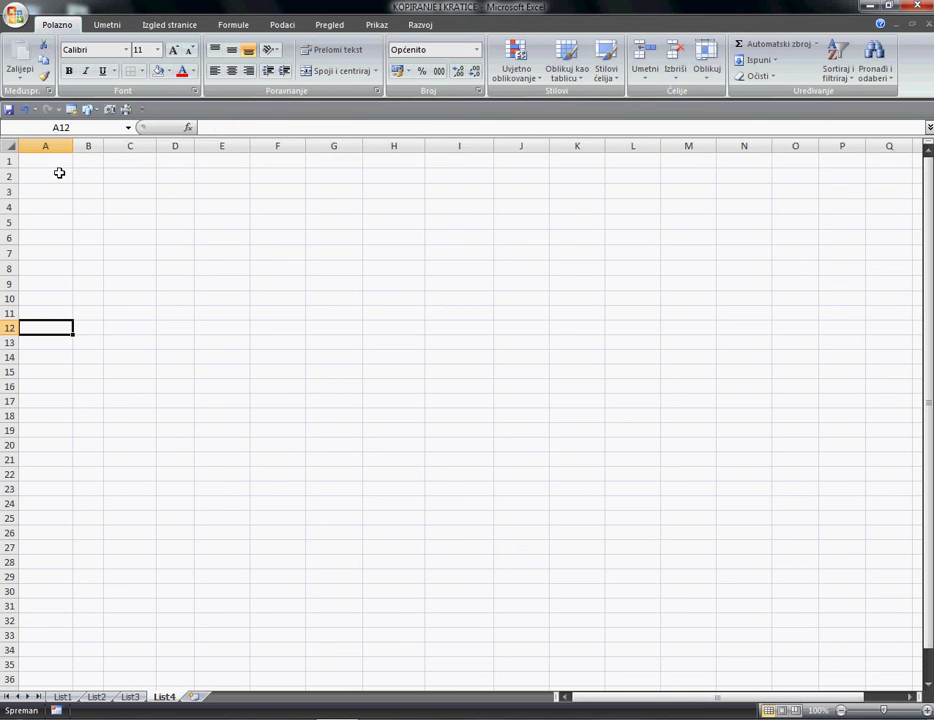
click(48, 164)
drag(166, 164, 630, 152)
drag(79, 151, 88, 205)
click(52, 191)
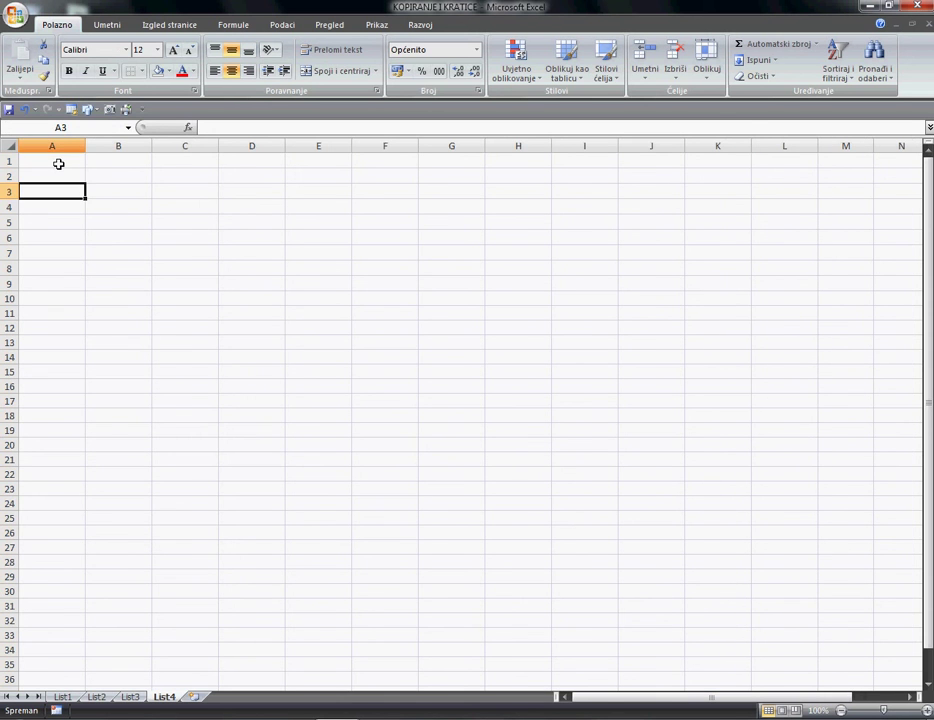
key(ctrl+Home)
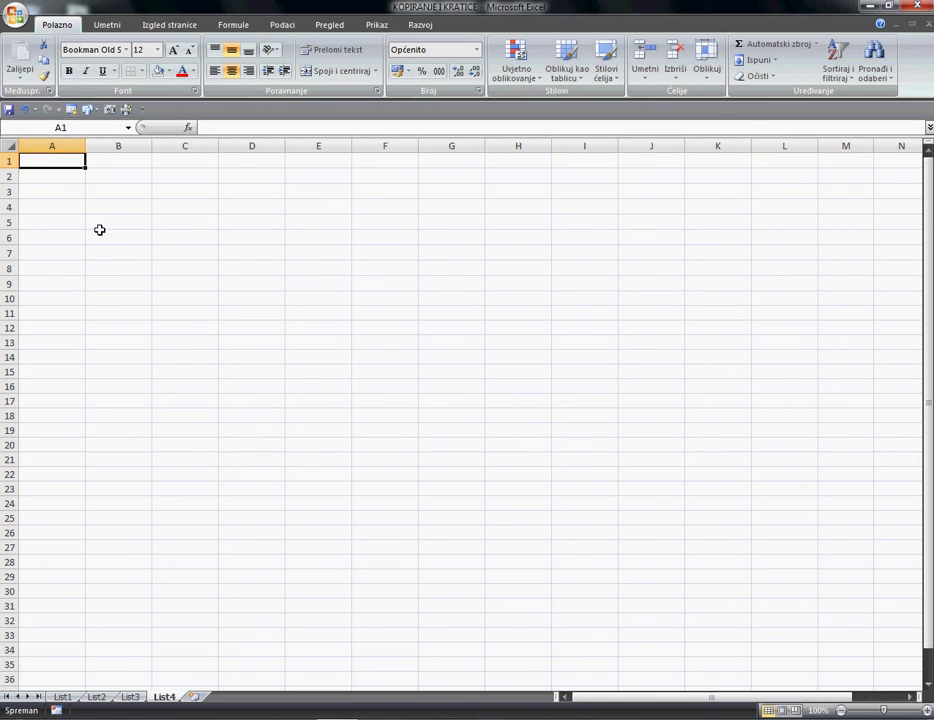
click(130, 696)
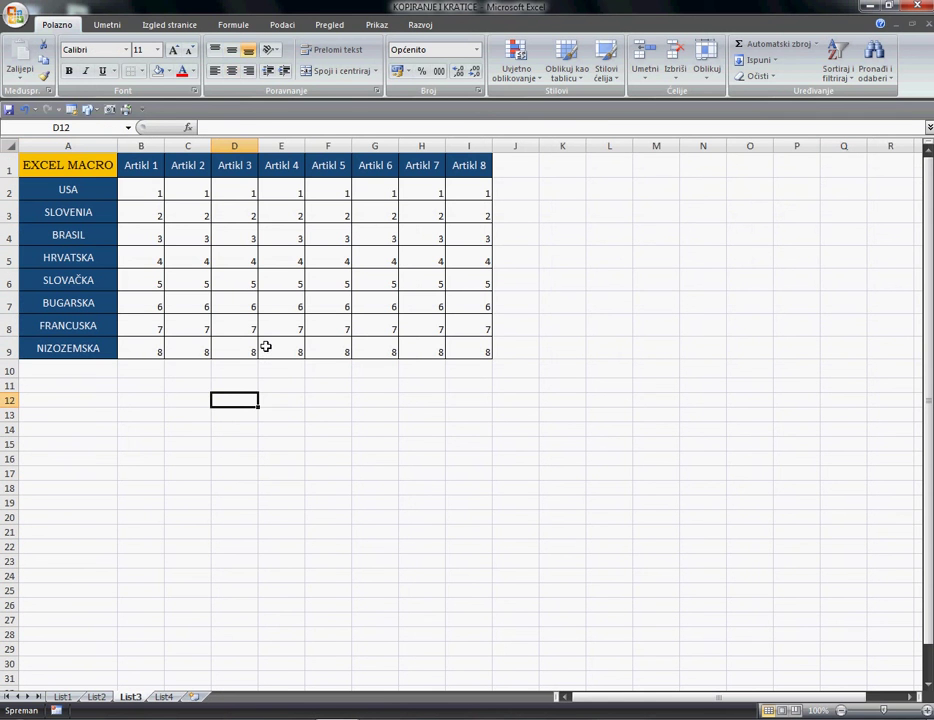
Run Makronaredba1 from View > Macros, rebuilding List4 with totals and a 288 grand total
click(68, 176)
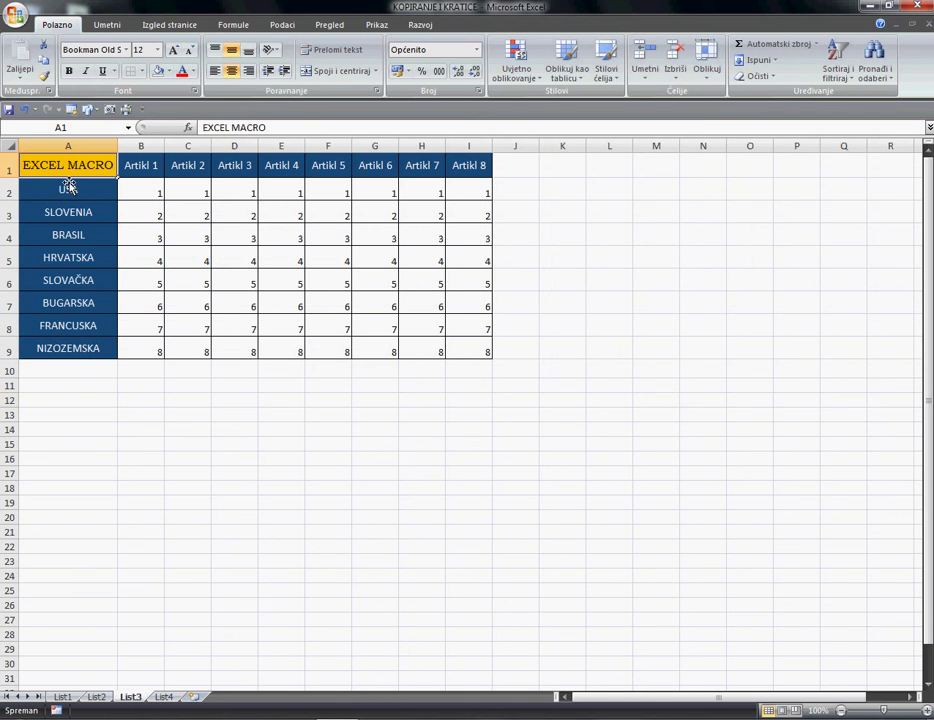
click(377, 24)
click(776, 84)
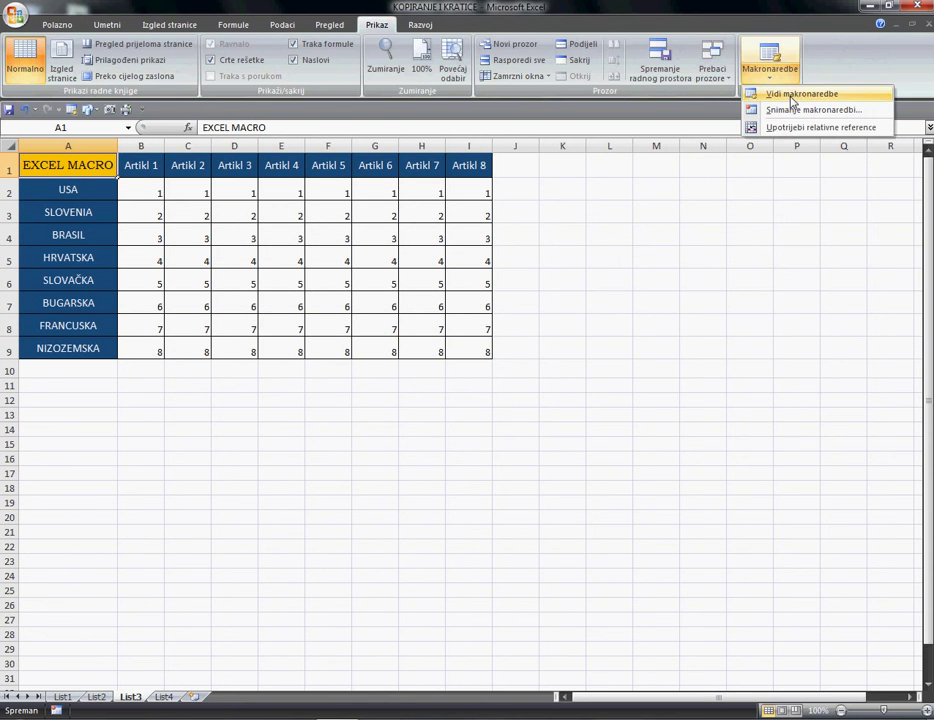
click(793, 94)
click(756, 248)
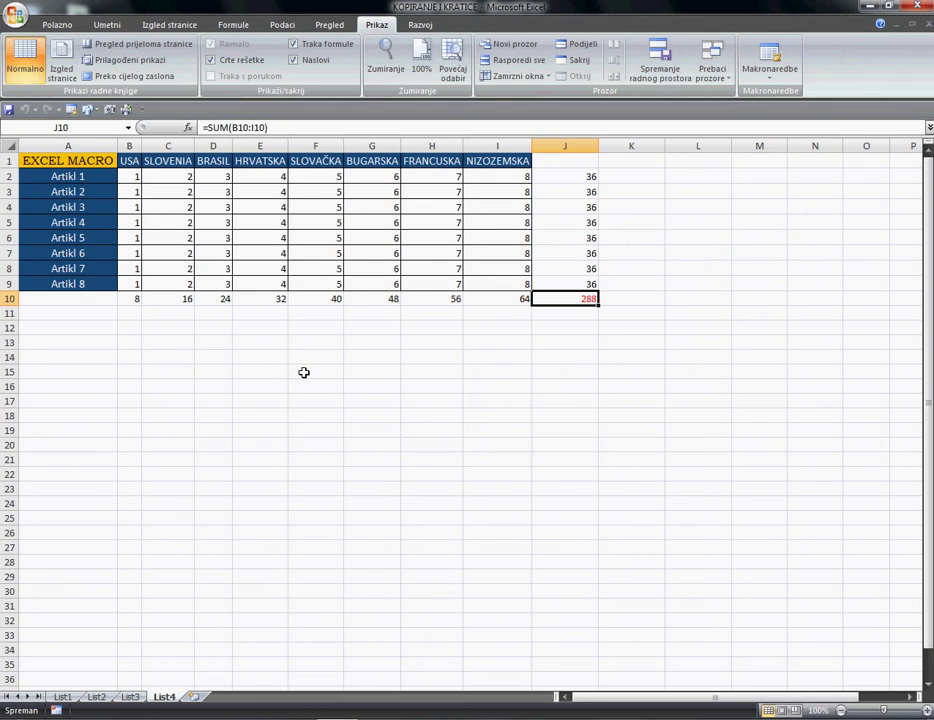
click(73, 316)
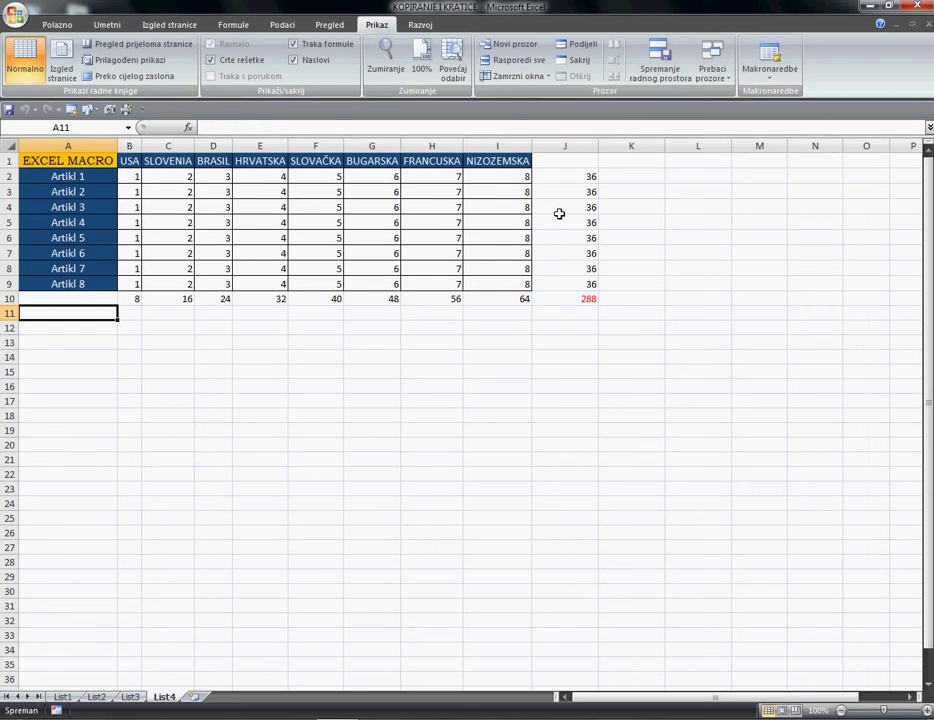
Reopen and dismiss the macro list twice without running anything, then return to List3
click(770, 62)
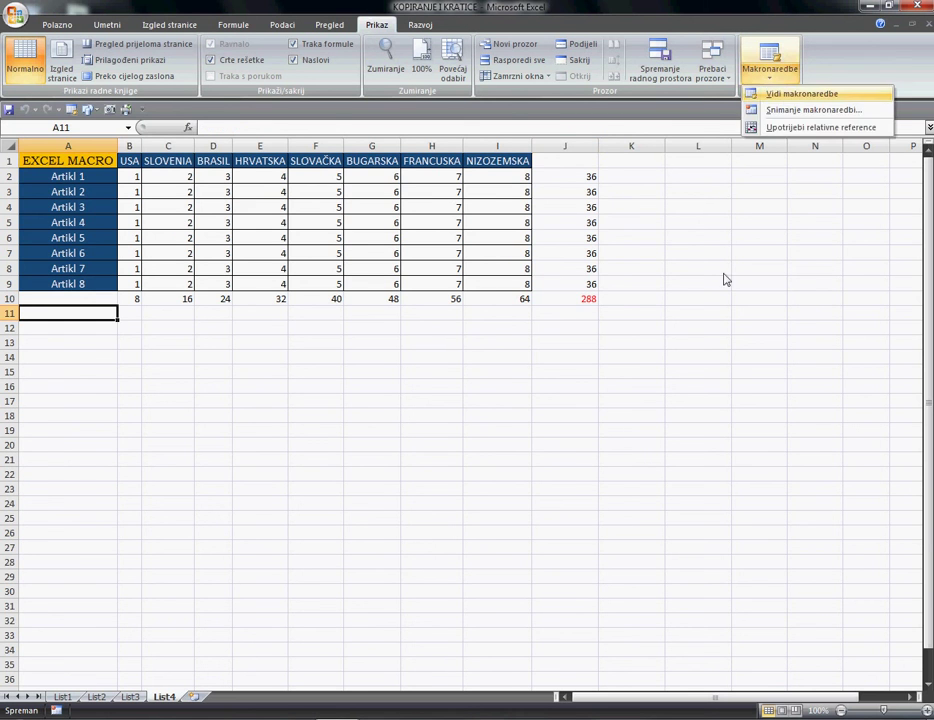
key(Return)
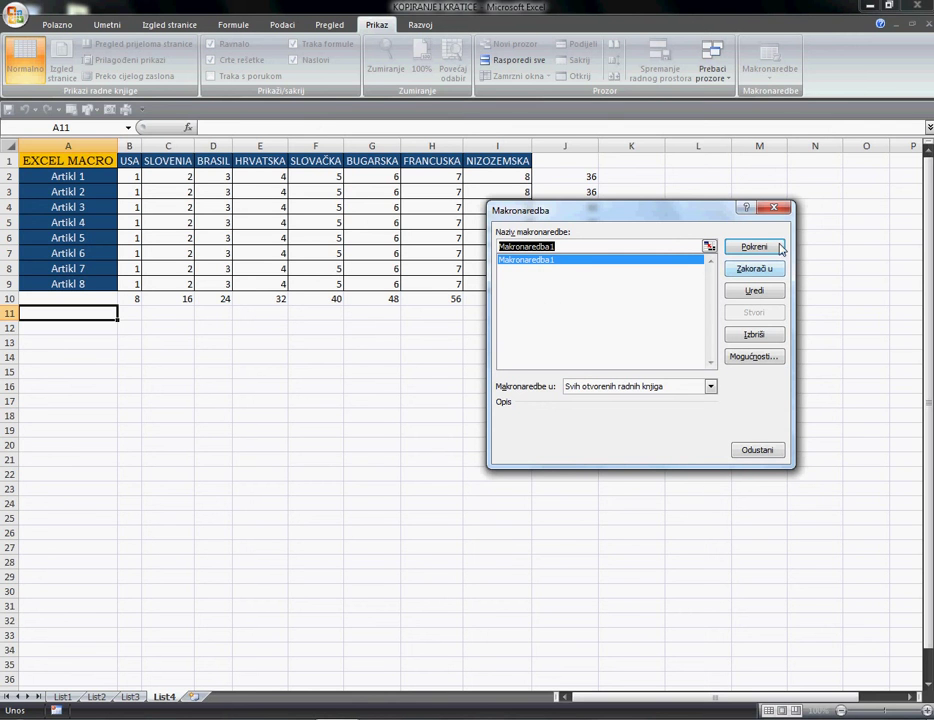
click(776, 210)
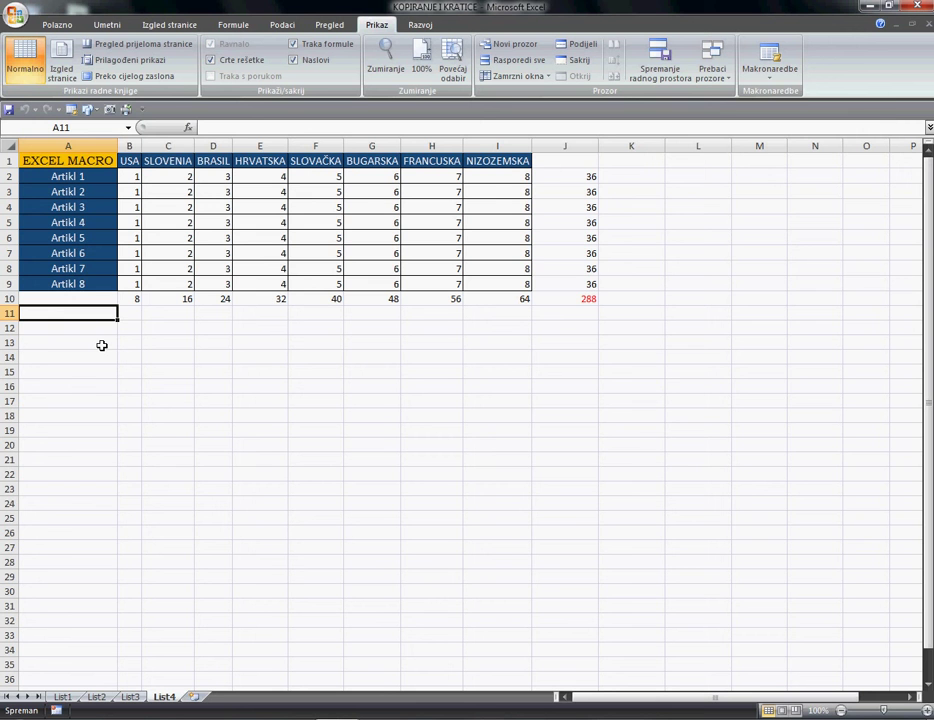
click(770, 78)
click(770, 94)
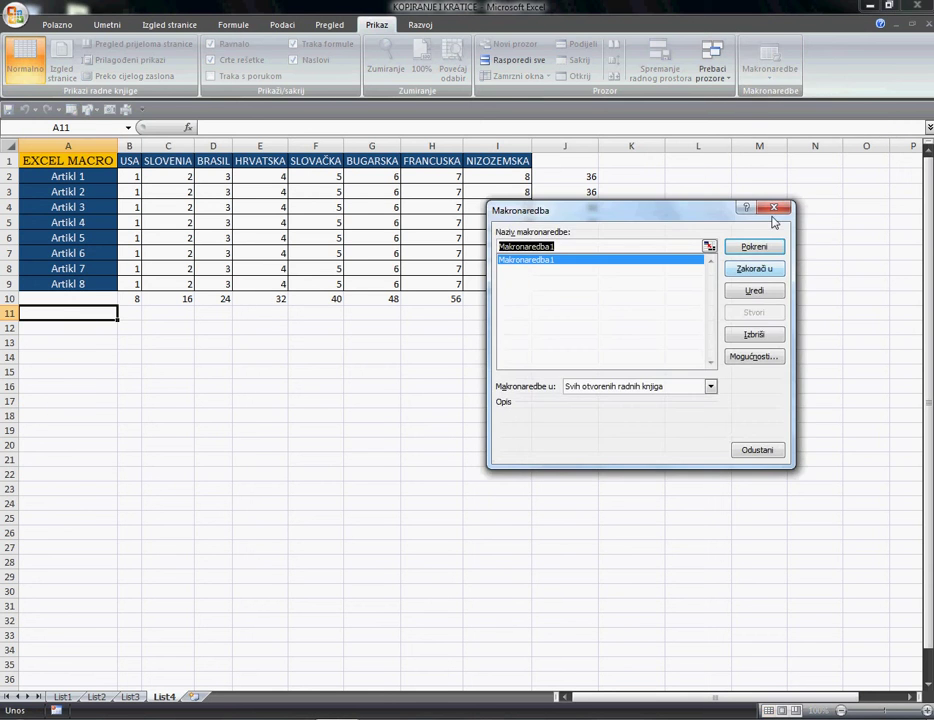
click(754, 246)
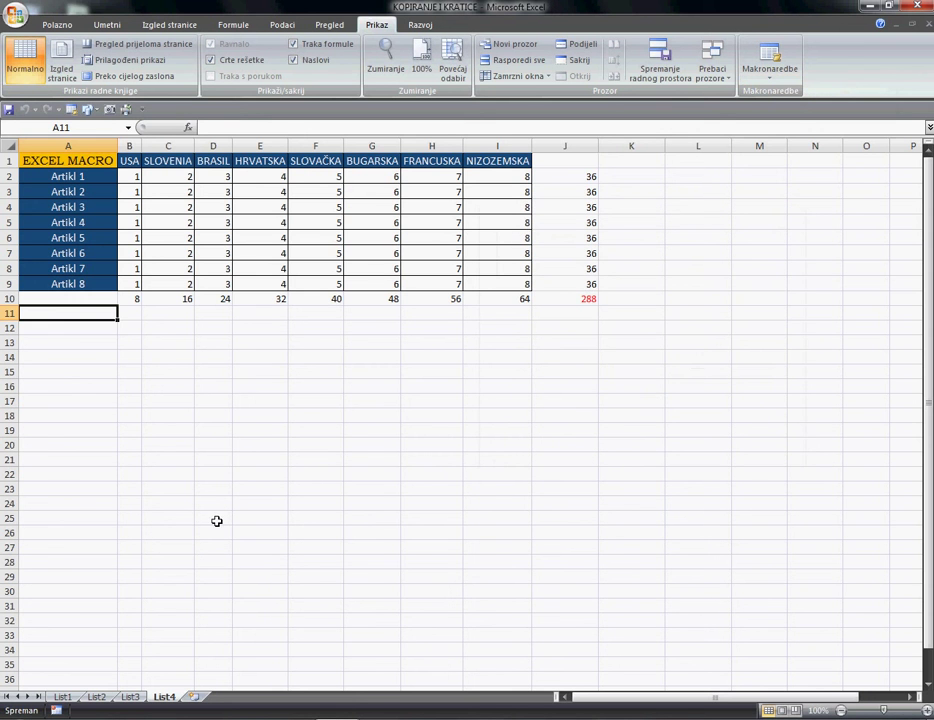
click(130, 700)
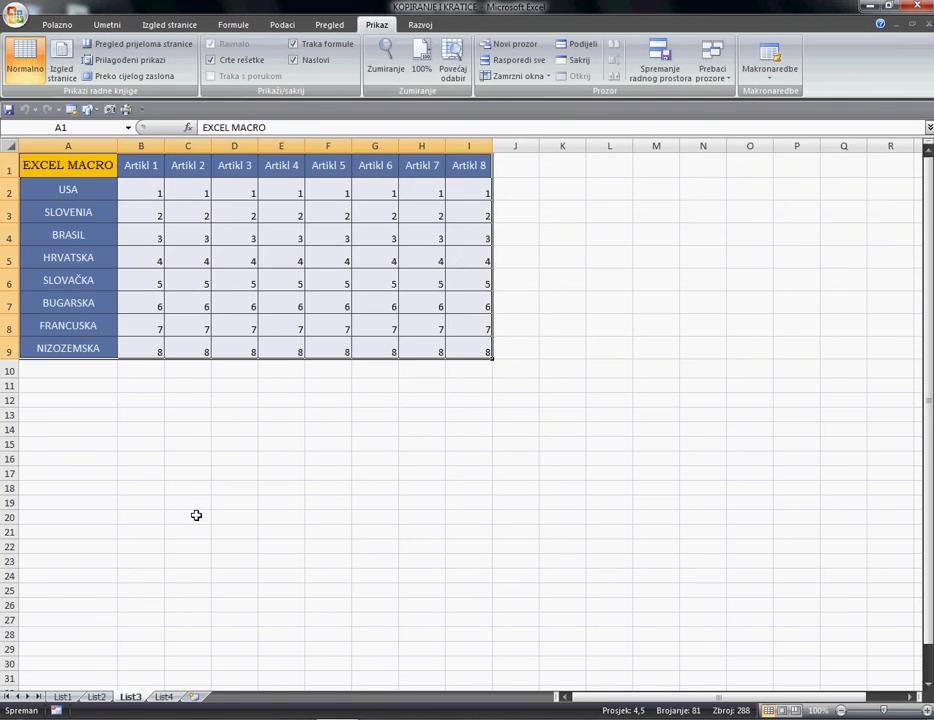
Enter the random-number bounds 500 in M2 and 2500 in M3
click(221, 501)
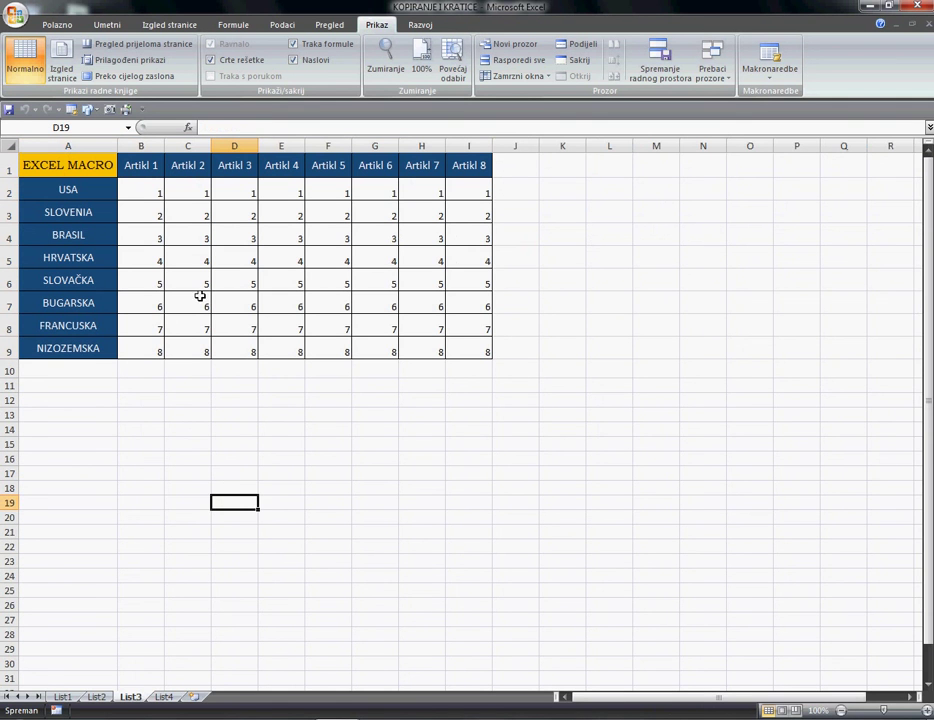
click(159, 194)
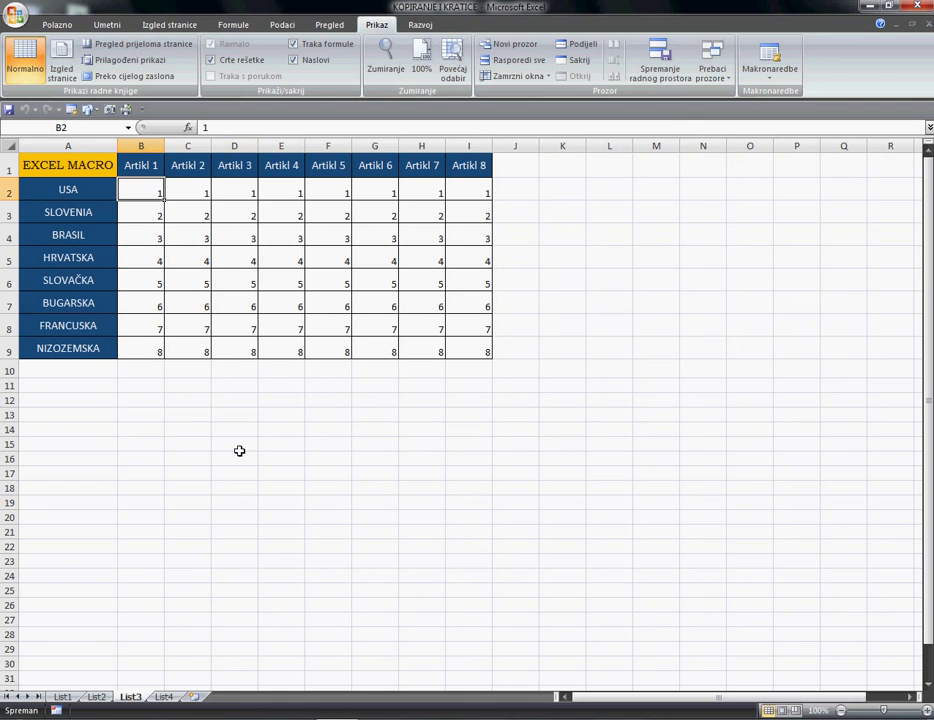
click(673, 193)
text(500)
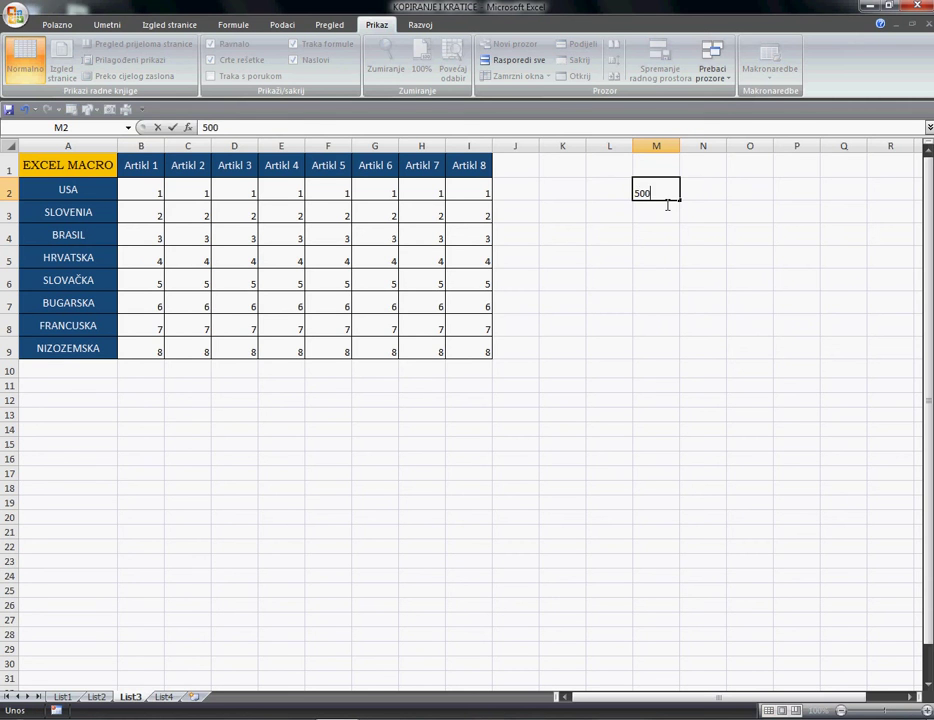
key(Return)
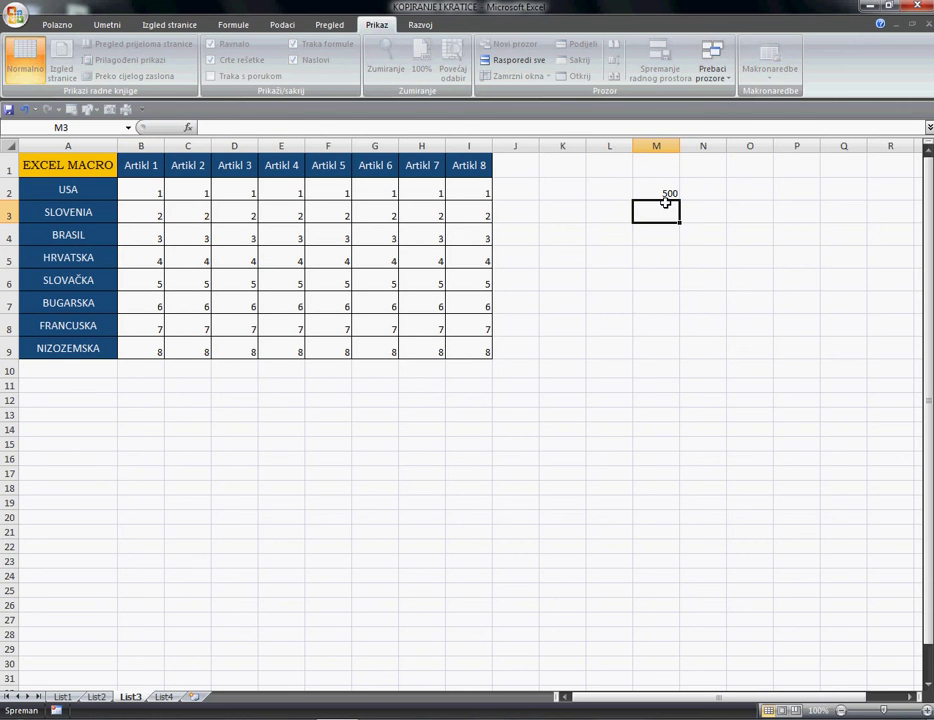
text(2500)
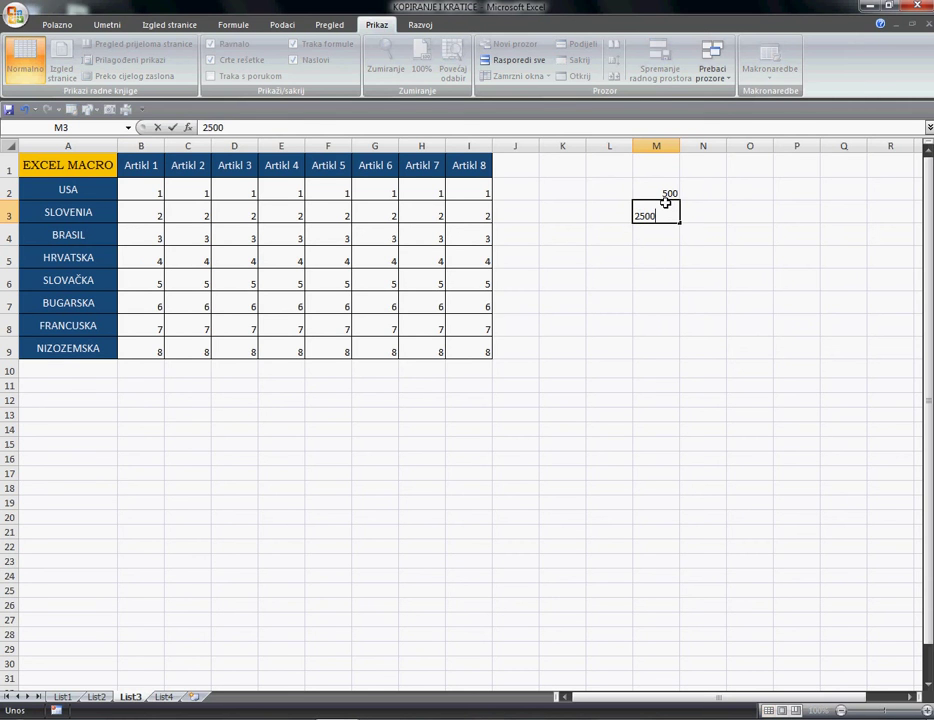
key(Return)
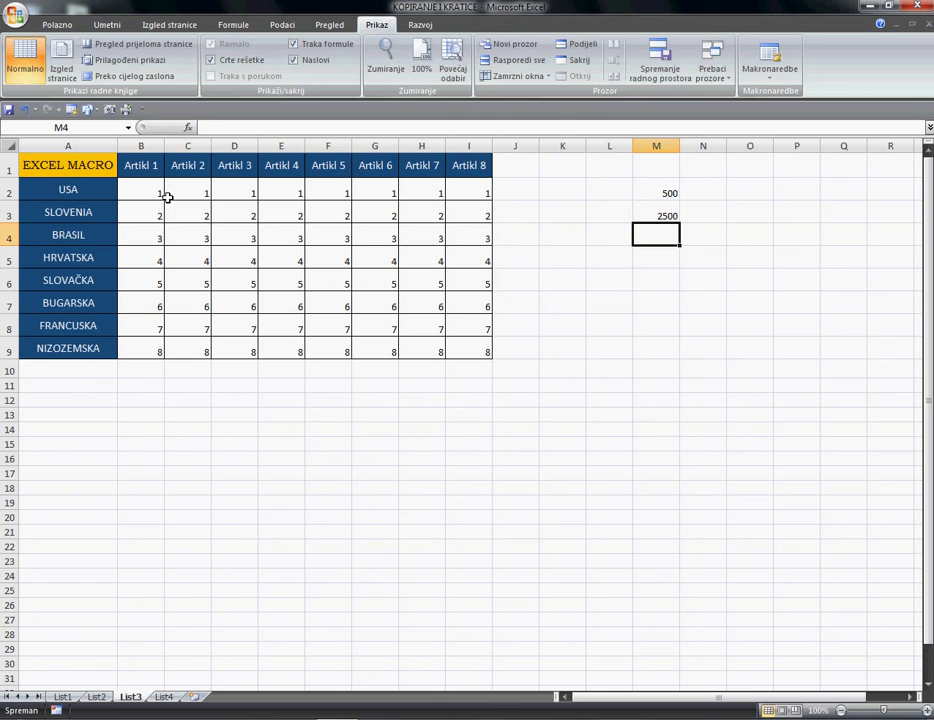
Enter =RANDBETWEEN($M$2;$M$3) in B2 with absolute references to the bounds
click(160, 194)
text(=)
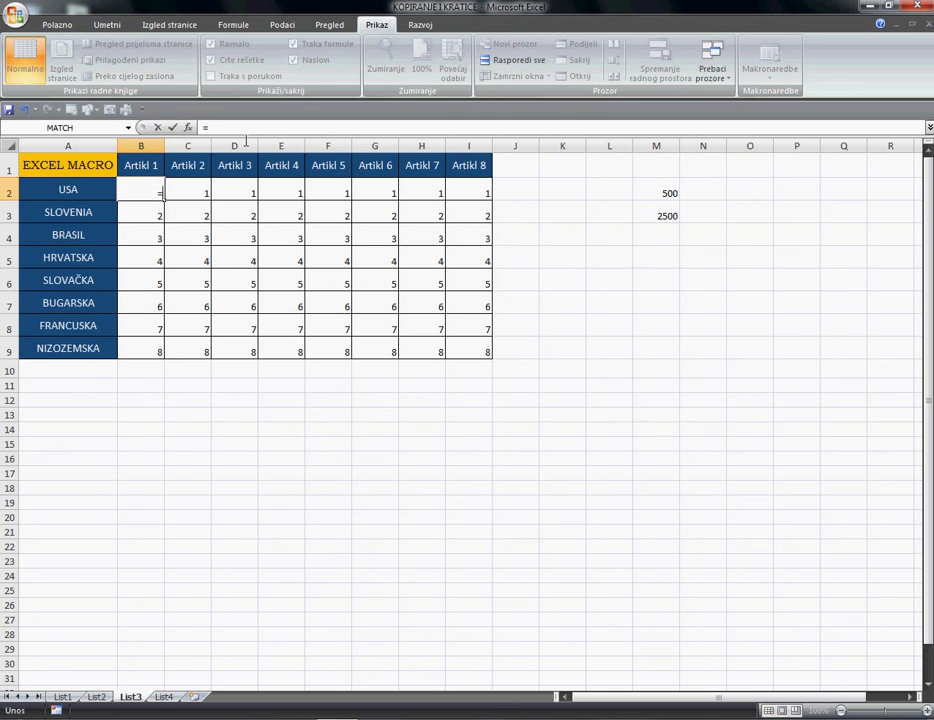
text(rand)
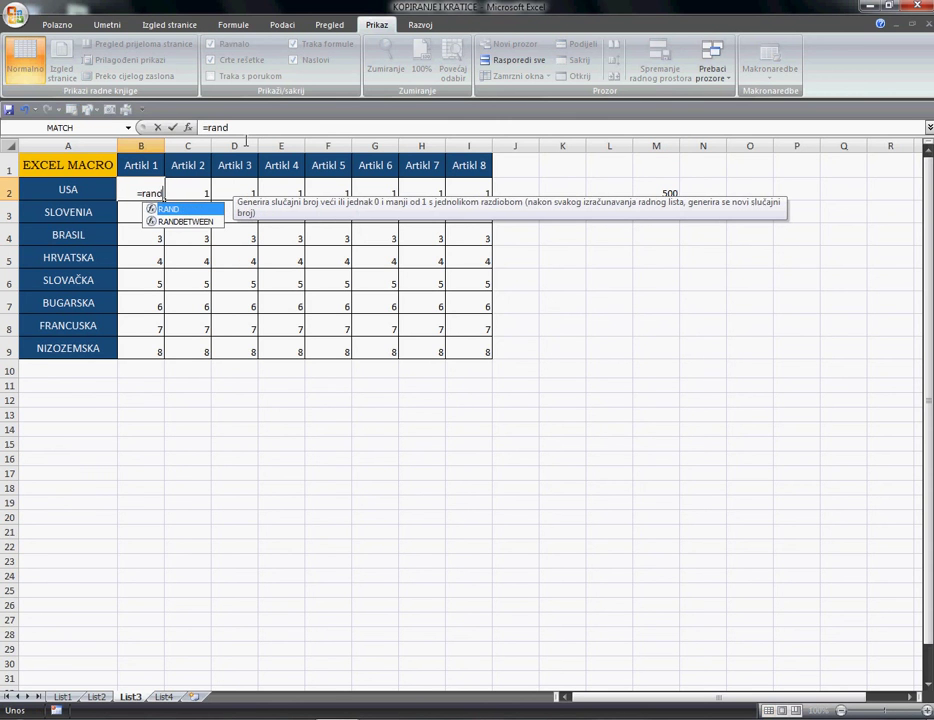
double_click(192, 222)
click(655, 194)
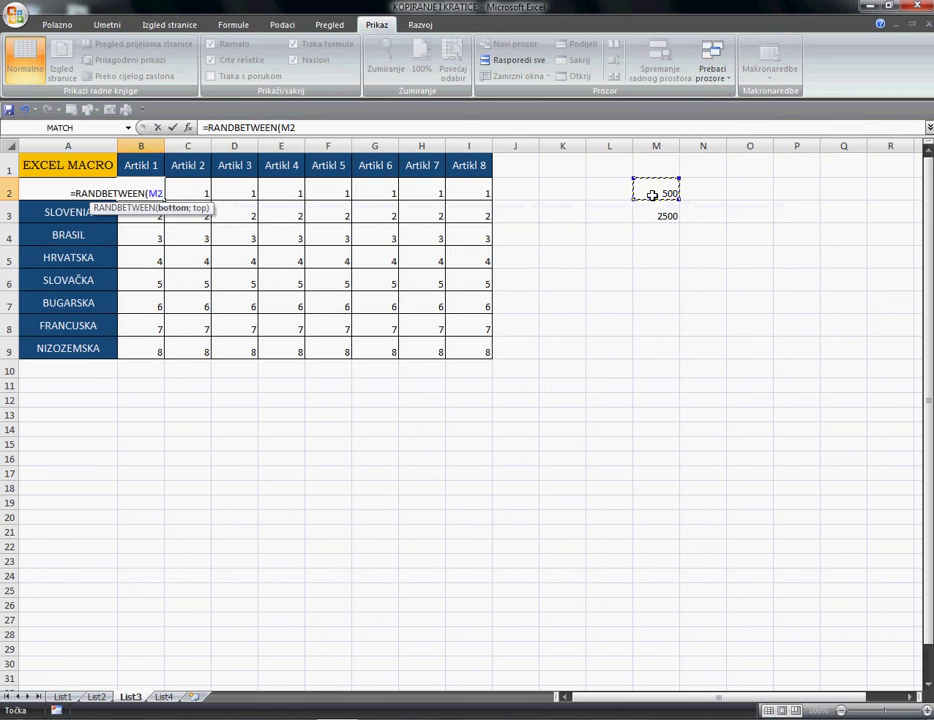
key(F4)
text(;)
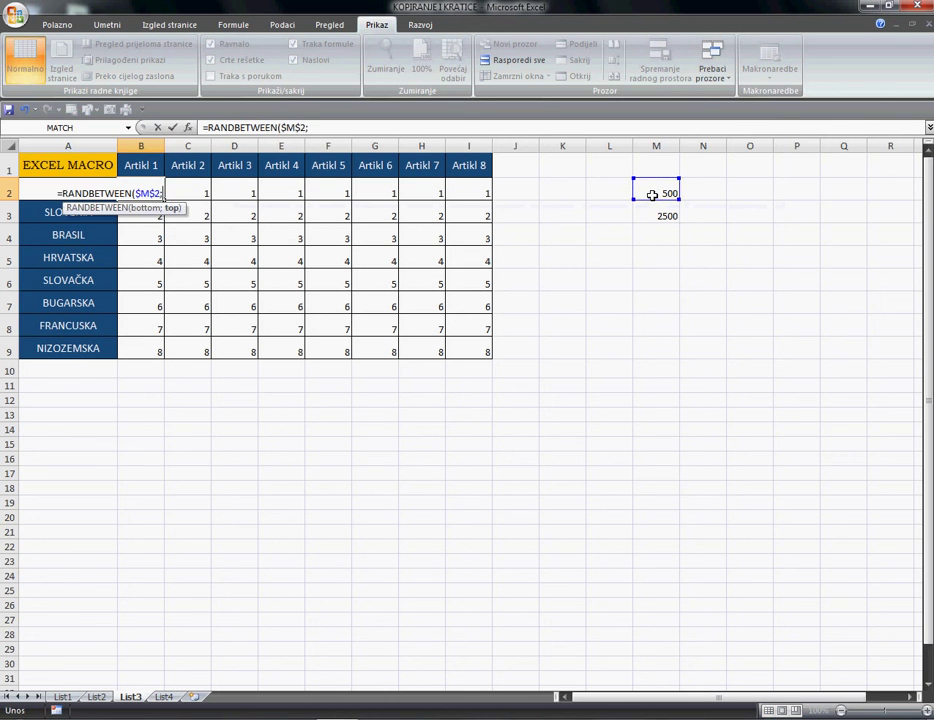
click(672, 214)
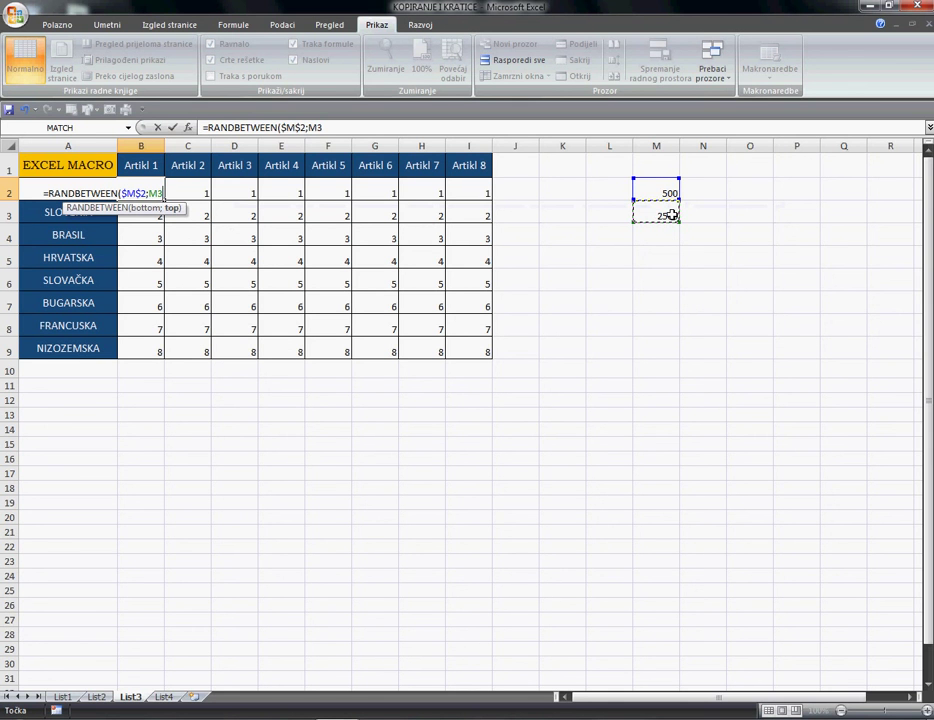
key(F4)
key(Return)
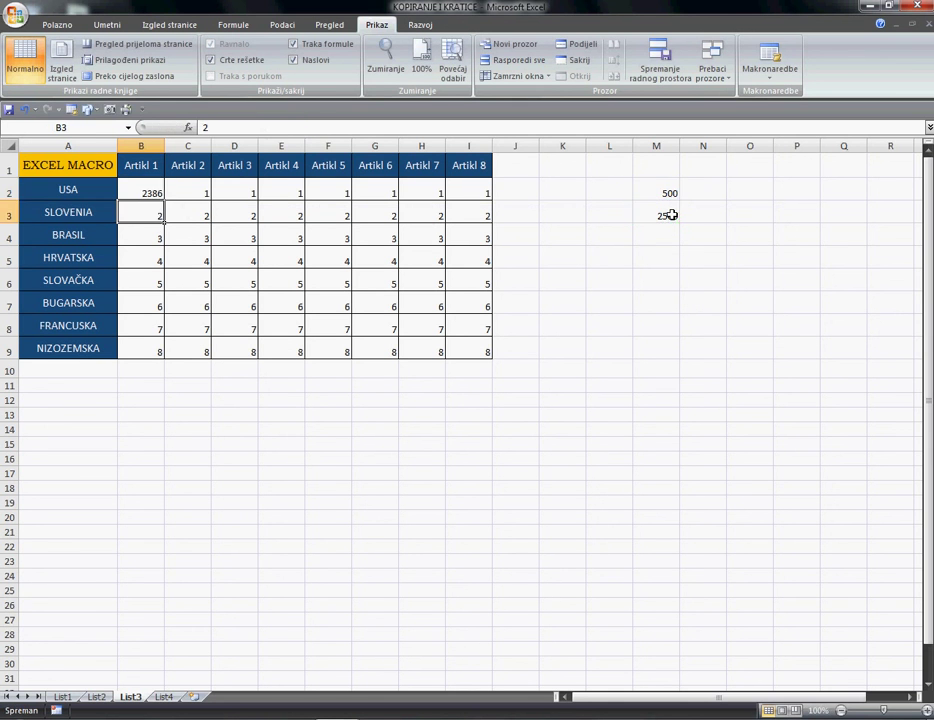
Fill the RANDBETWEEN formula across B2:I9, copy the range, and bring up paste options at B2
click(158, 200)
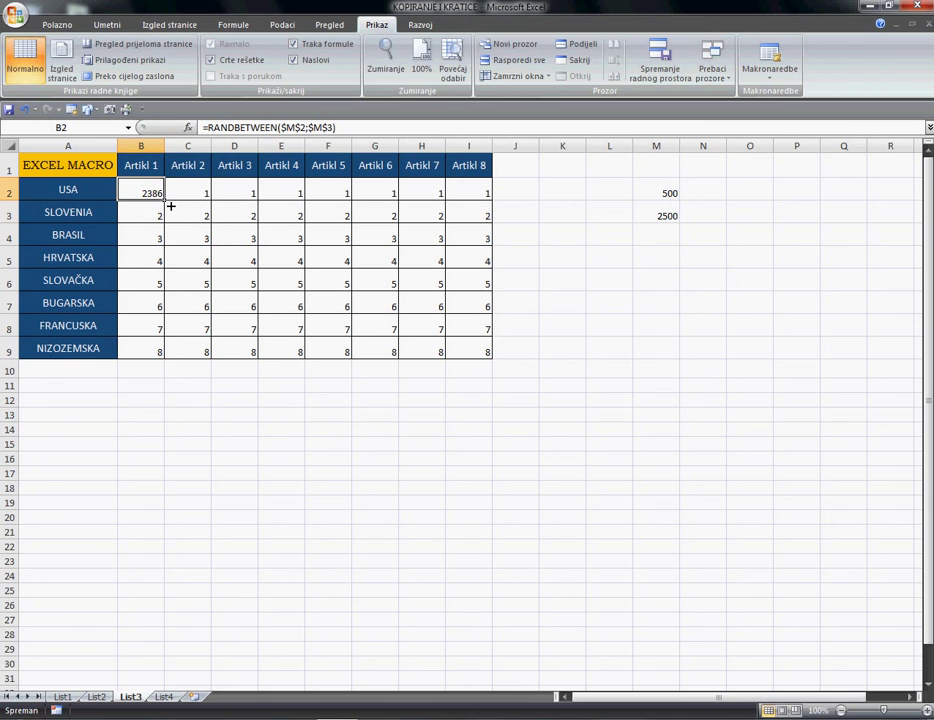
drag(166, 202, 480, 359)
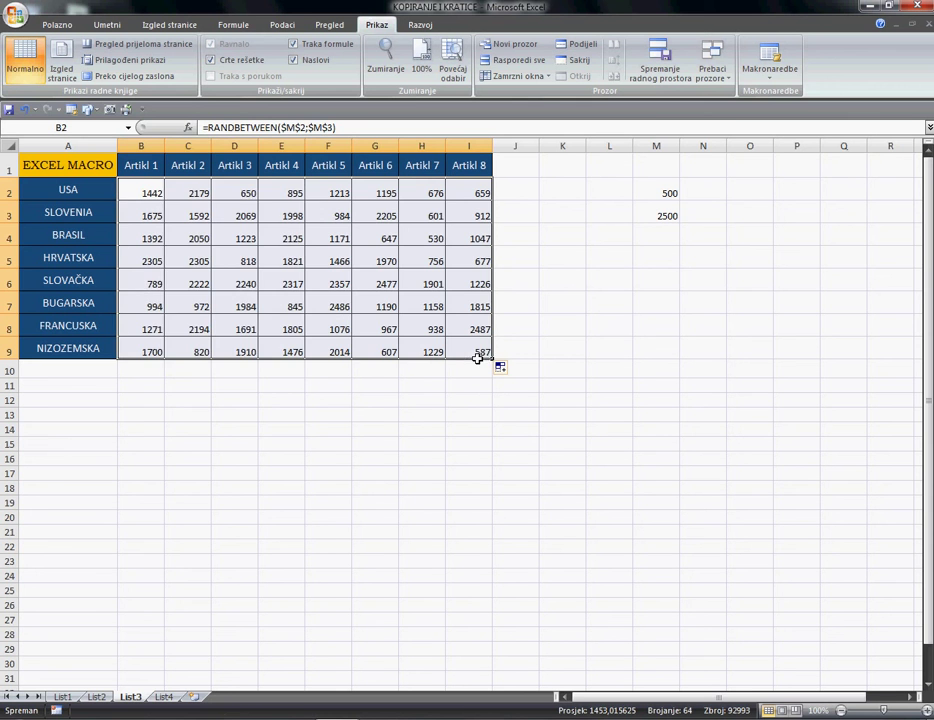
right_click(148, 200)
click(193, 219)
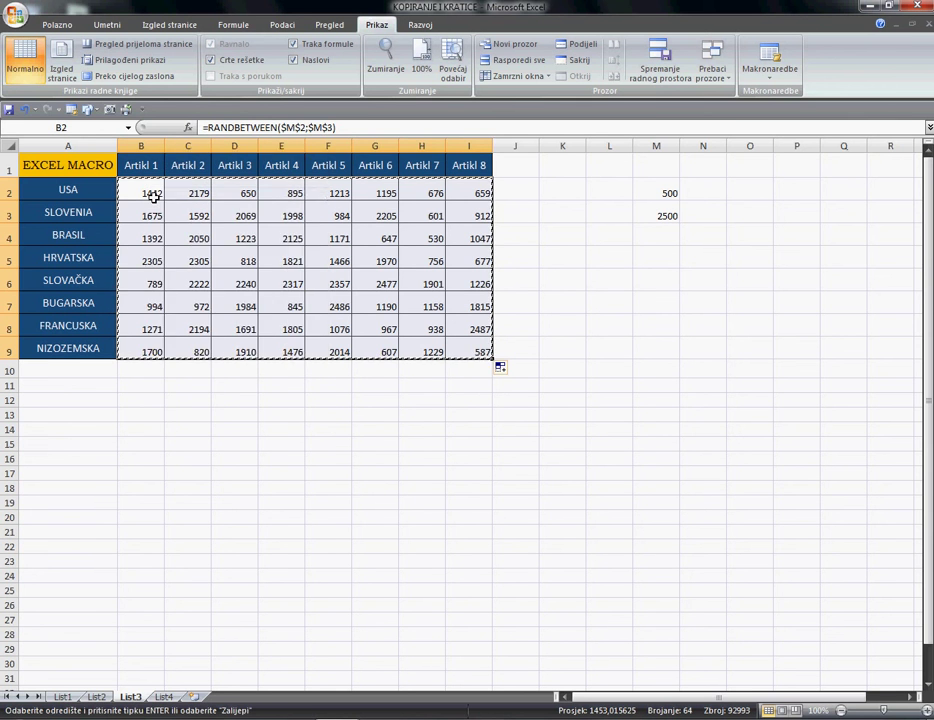
click(153, 197)
right_click(153, 197)
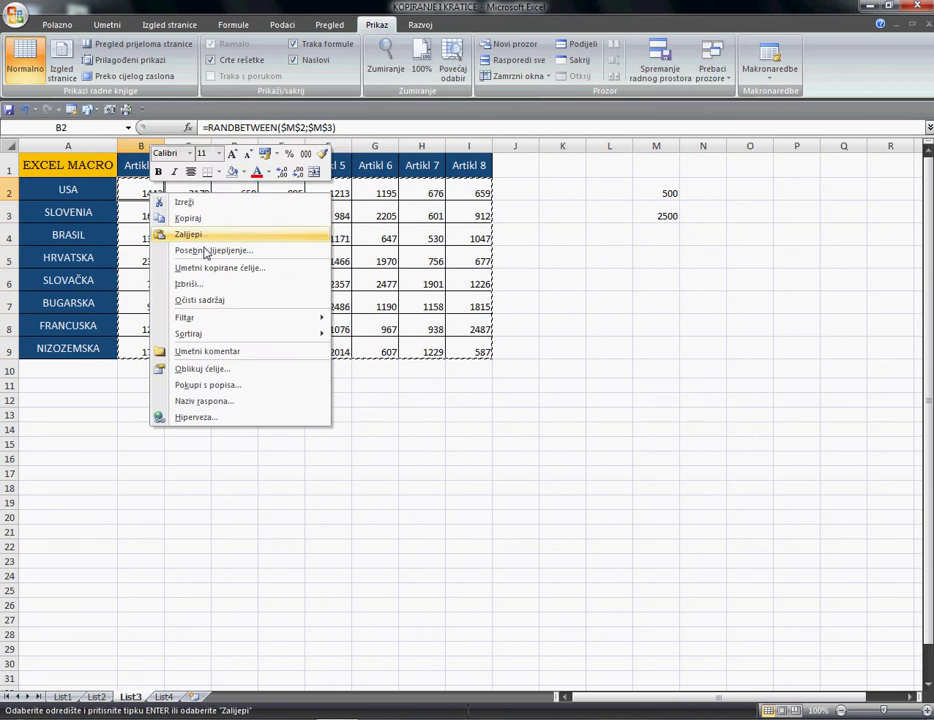
Paste the random numbers back as values only and clear the 500 and 2500 bounds from M2:M3
click(229, 250)
click(125, 191)
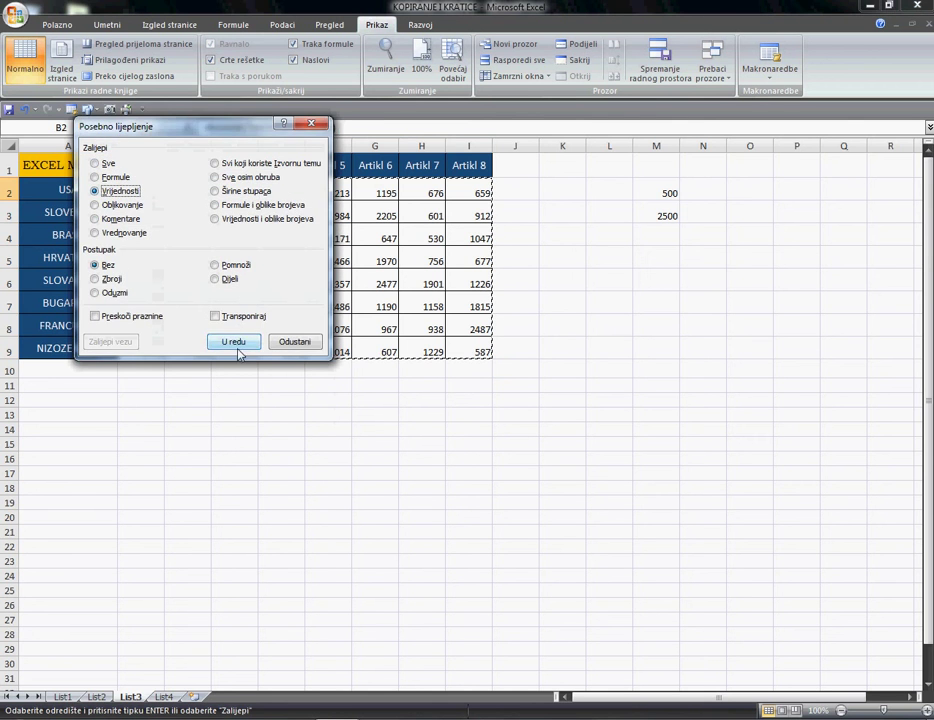
click(236, 342)
drag(669, 194, 682, 229)
key(Delete)
Check that B2, C2, C4, F6 and E4 now hold plain numbers
click(150, 194)
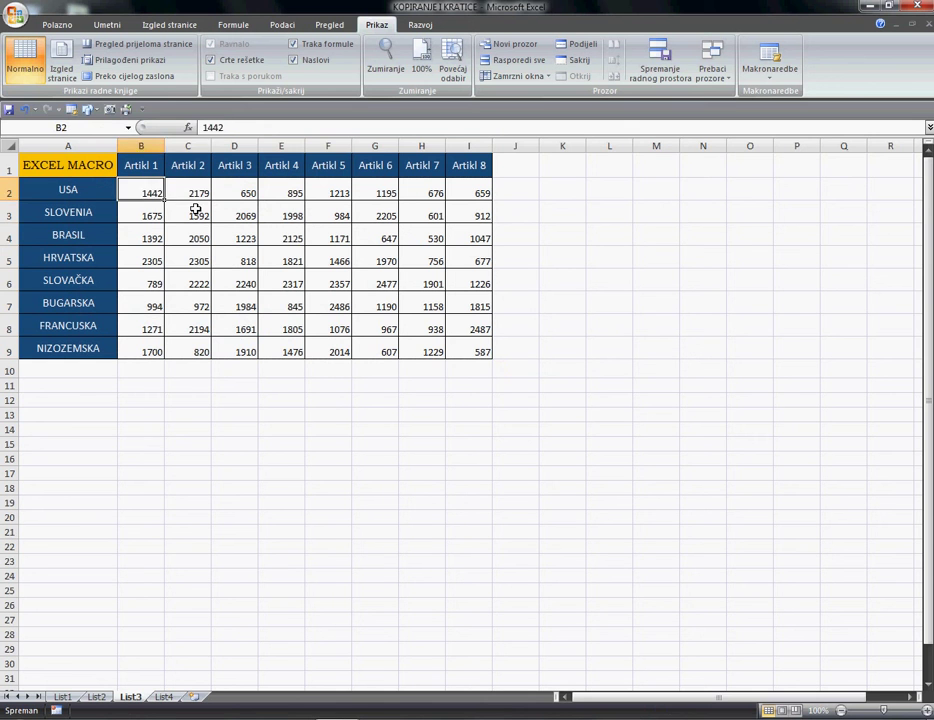
click(190, 194)
click(198, 240)
click(320, 284)
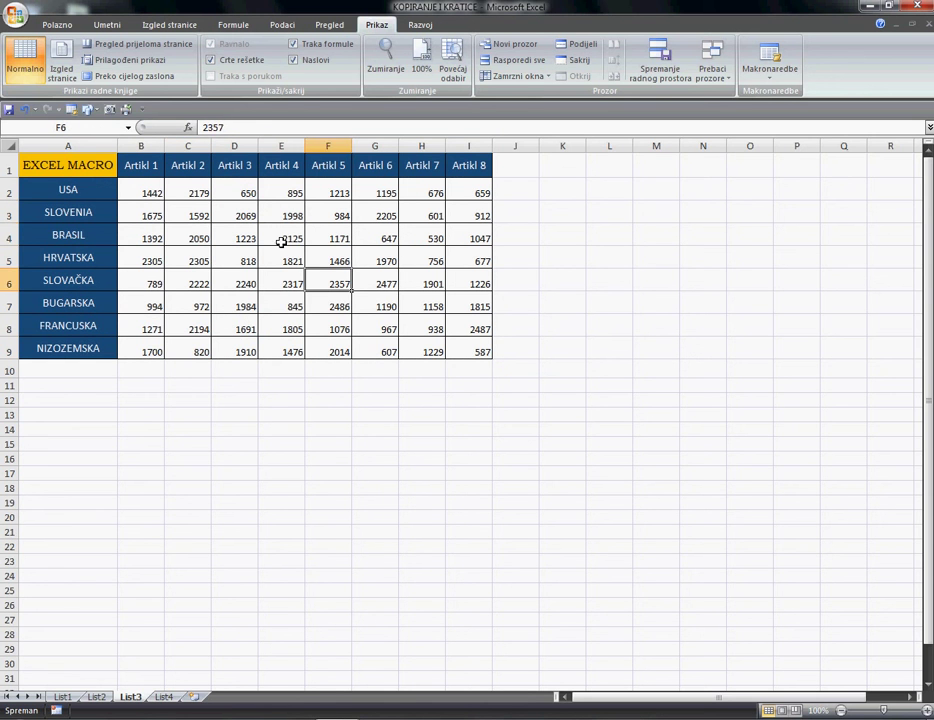
click(278, 240)
click(162, 197)
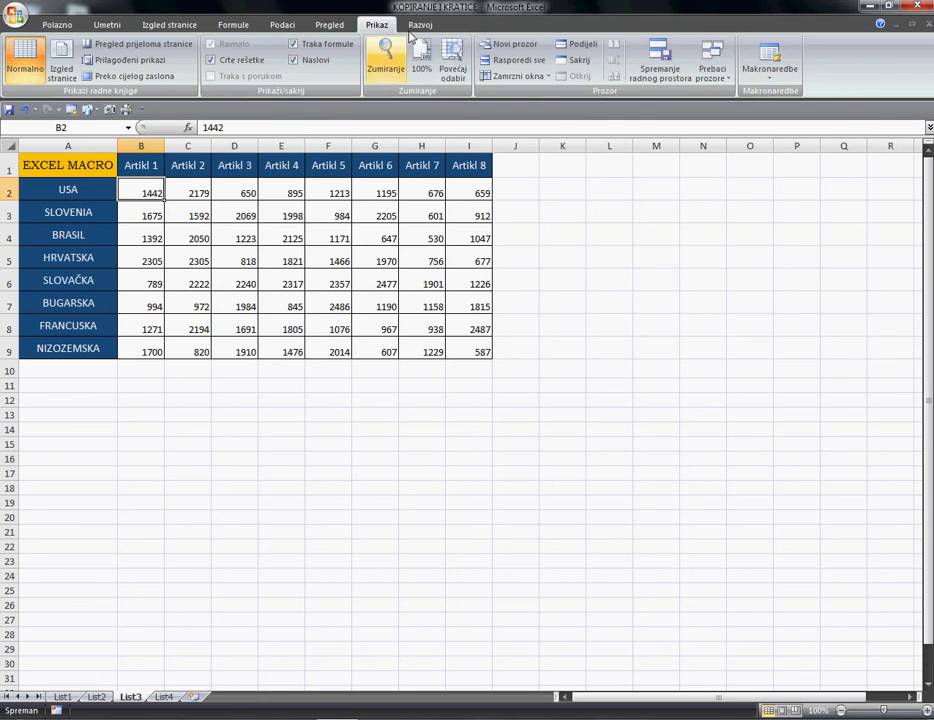
Start recording a new macro, Makronaredba2, in this workbook and show the Home ribbon
click(775, 76)
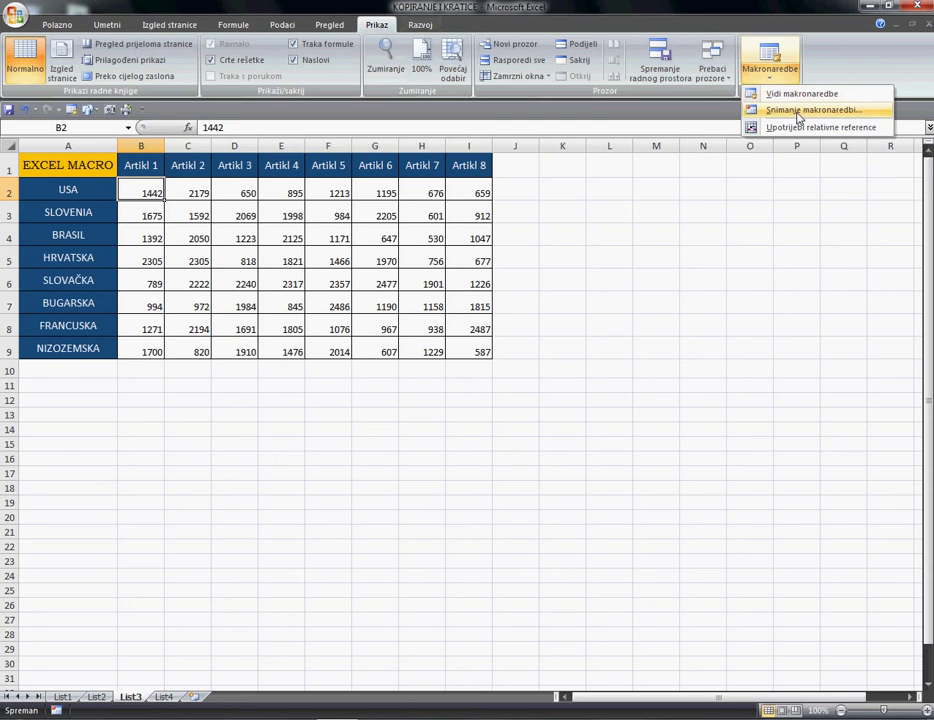
click(798, 112)
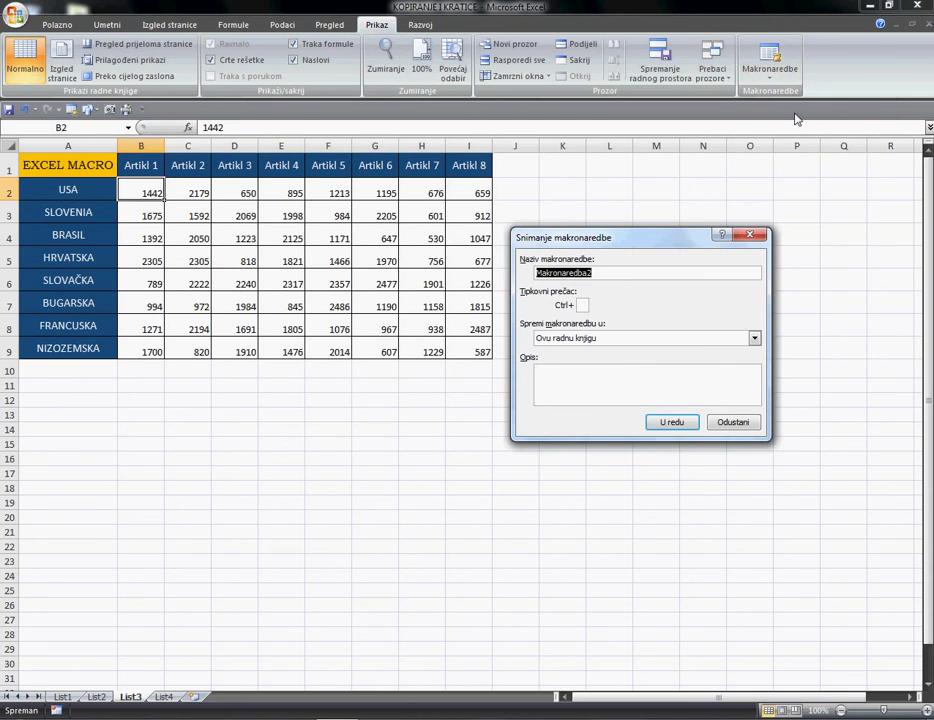
click(665, 425)
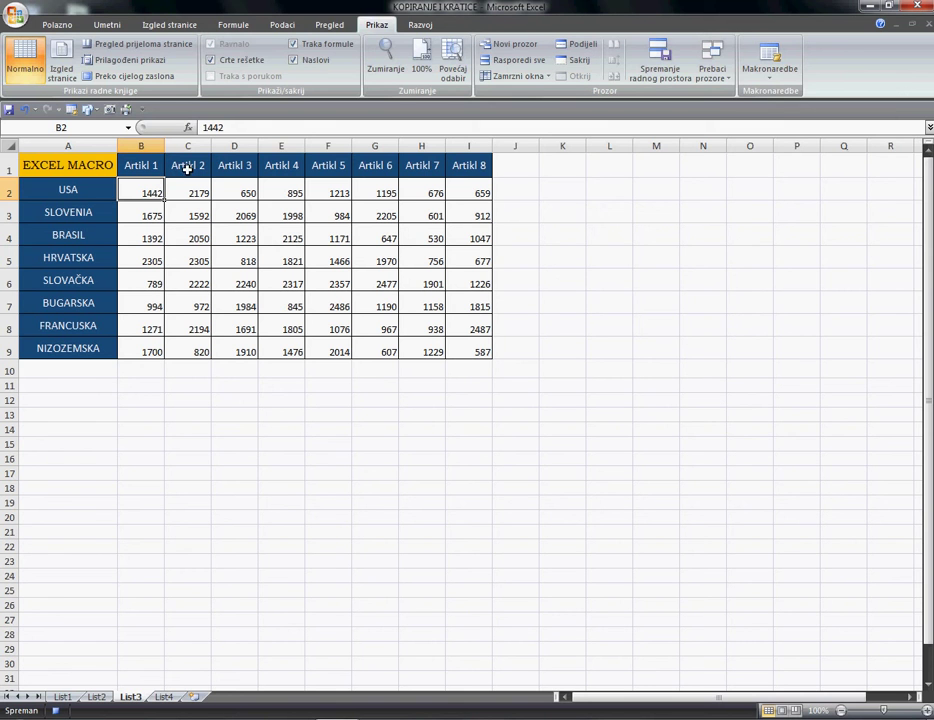
click(50, 23)
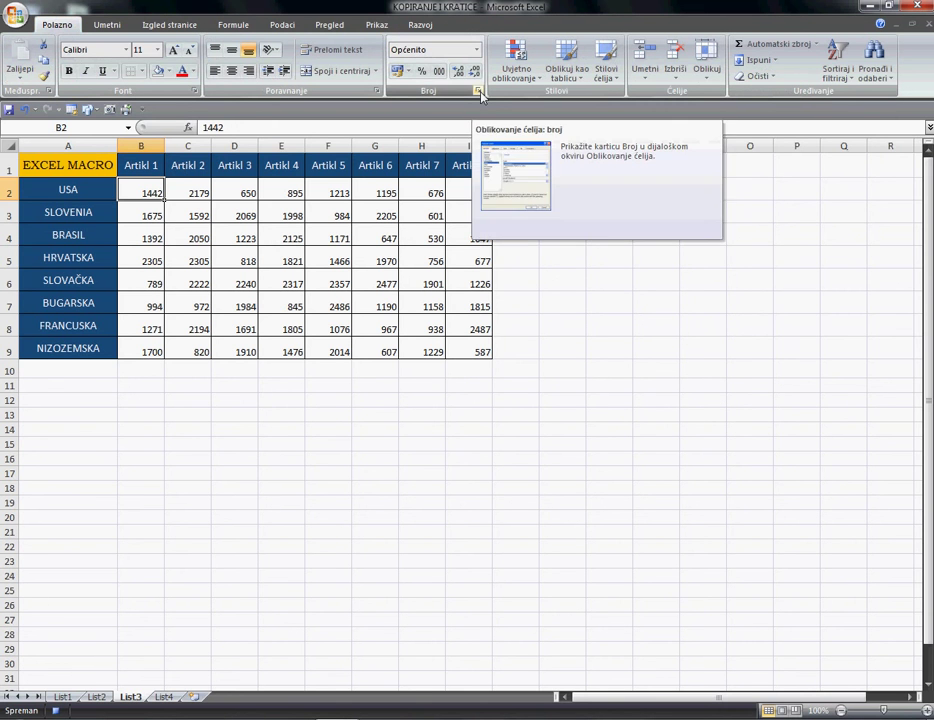
Format B2 as Valuta currency so it shows 1.442,00 kn, then select C3:G4
click(477, 50)
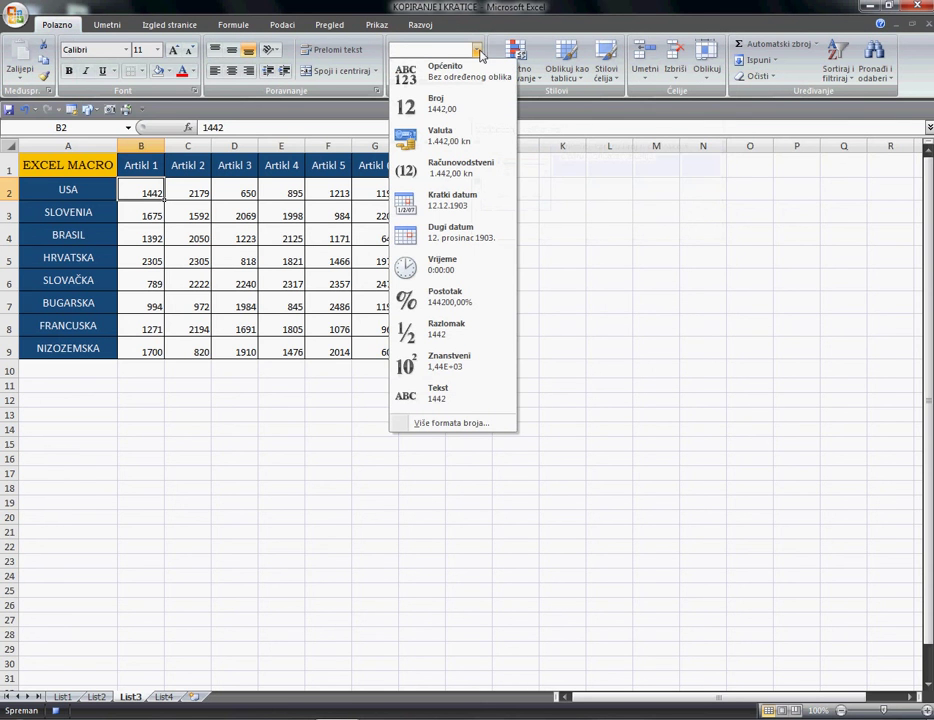
click(450, 145)
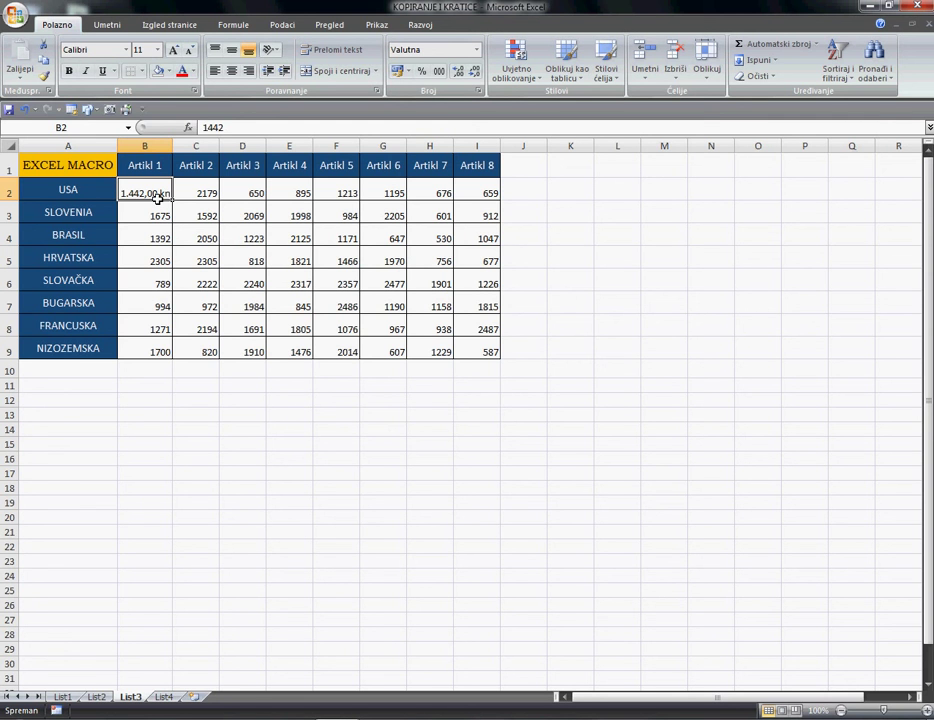
click(476, 49)
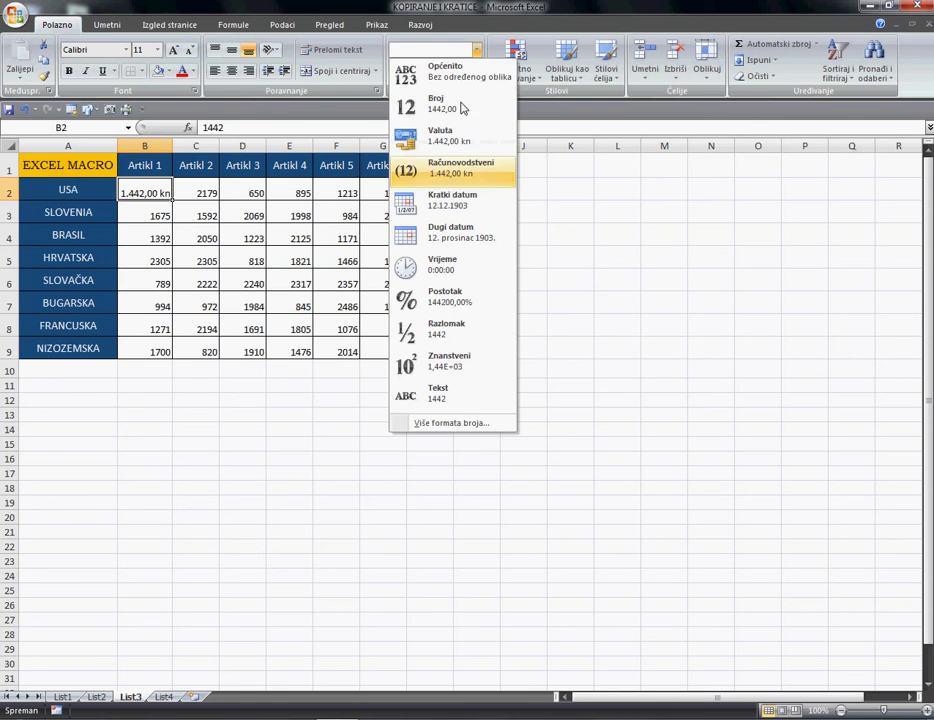
click(556, 230)
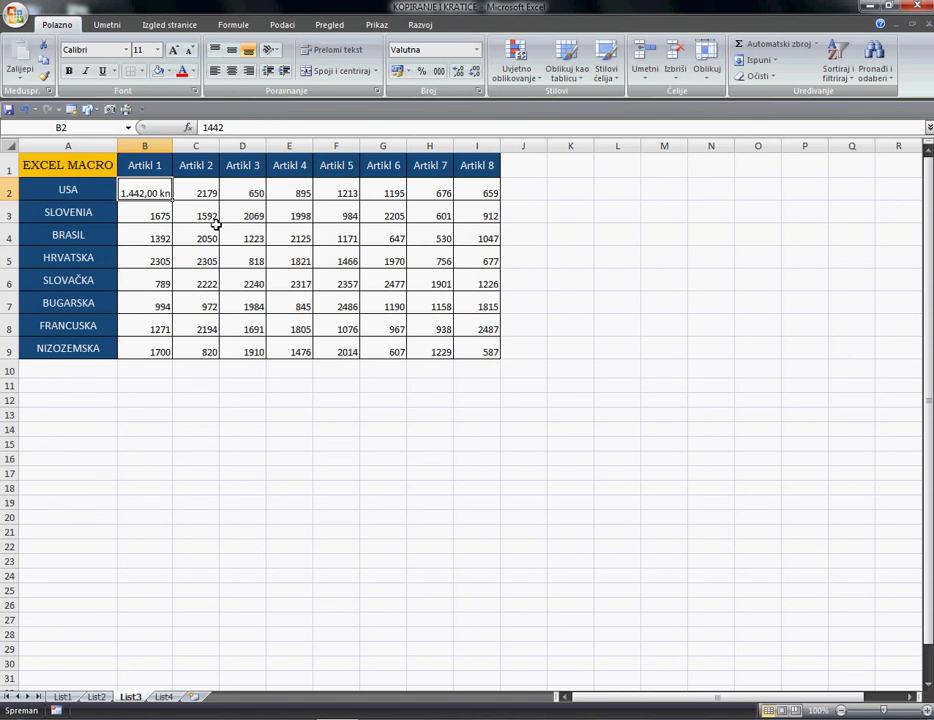
click(477, 56)
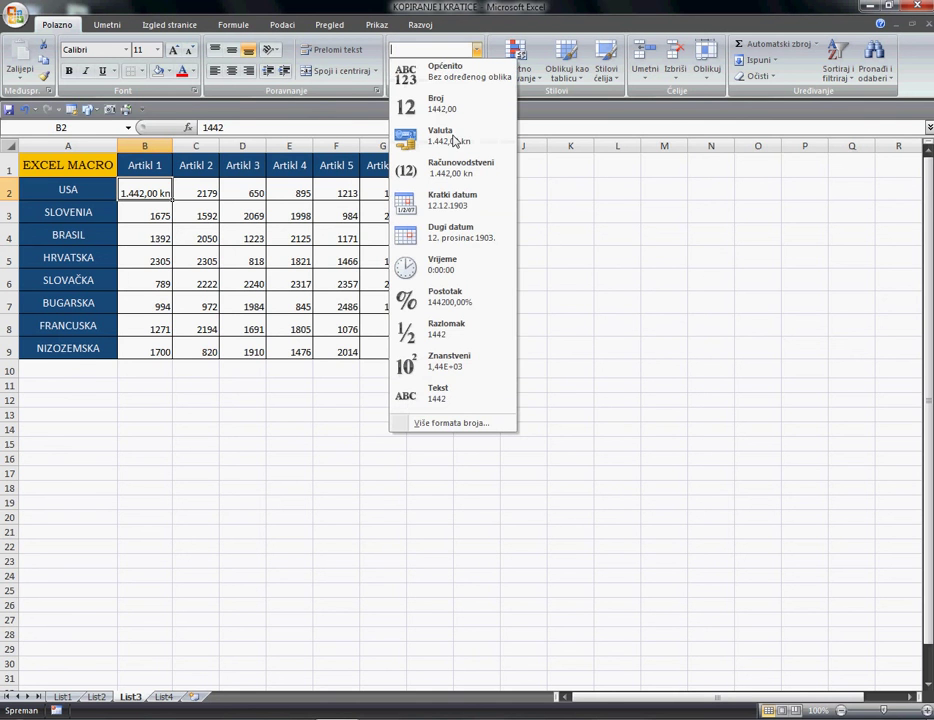
click(577, 245)
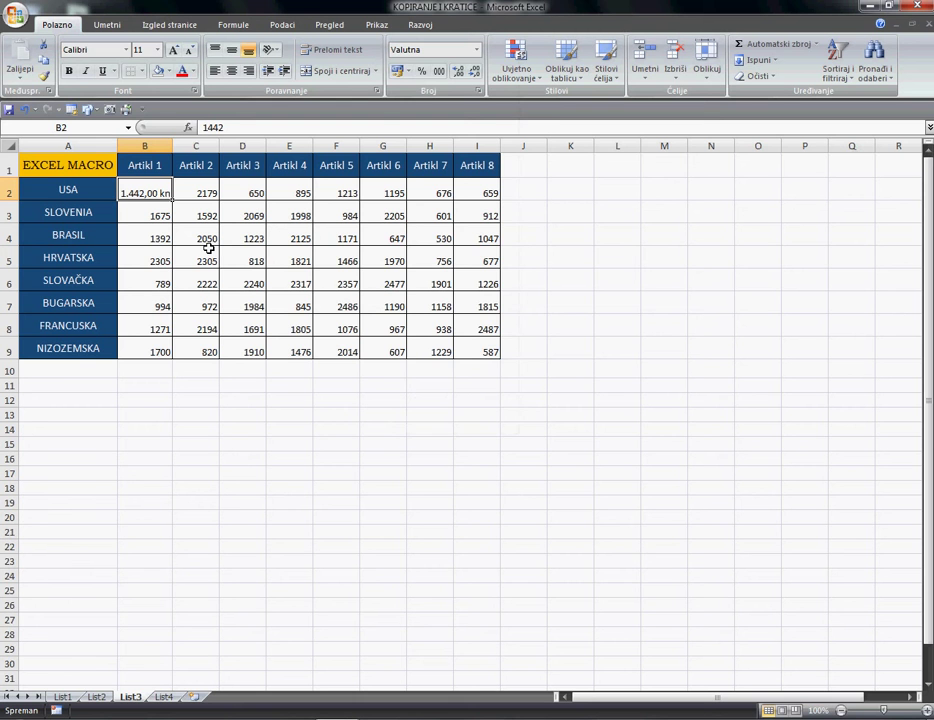
click(477, 49)
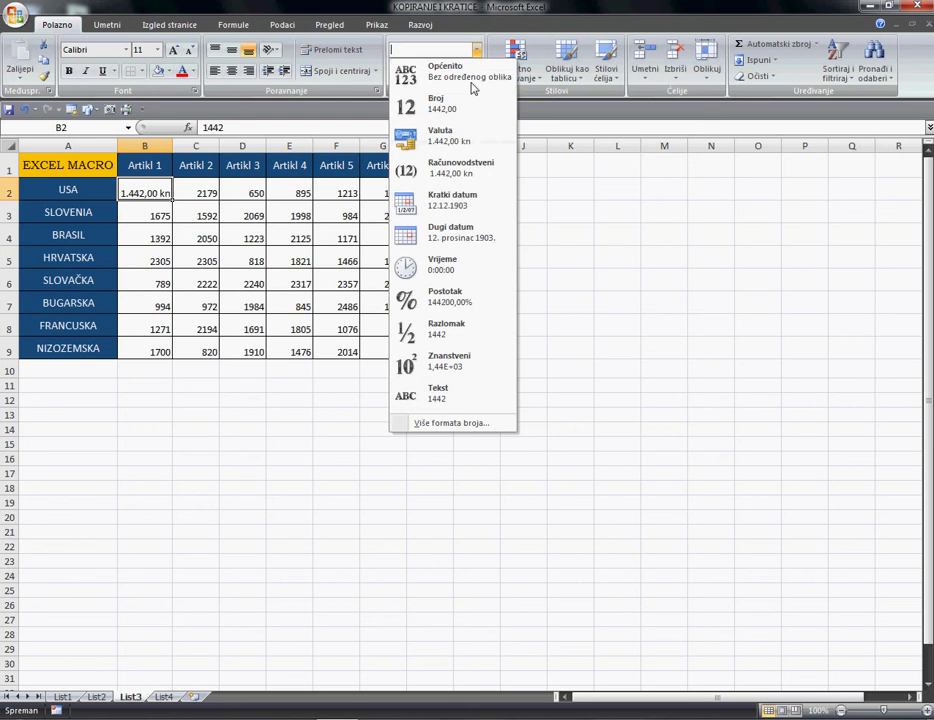
click(482, 38)
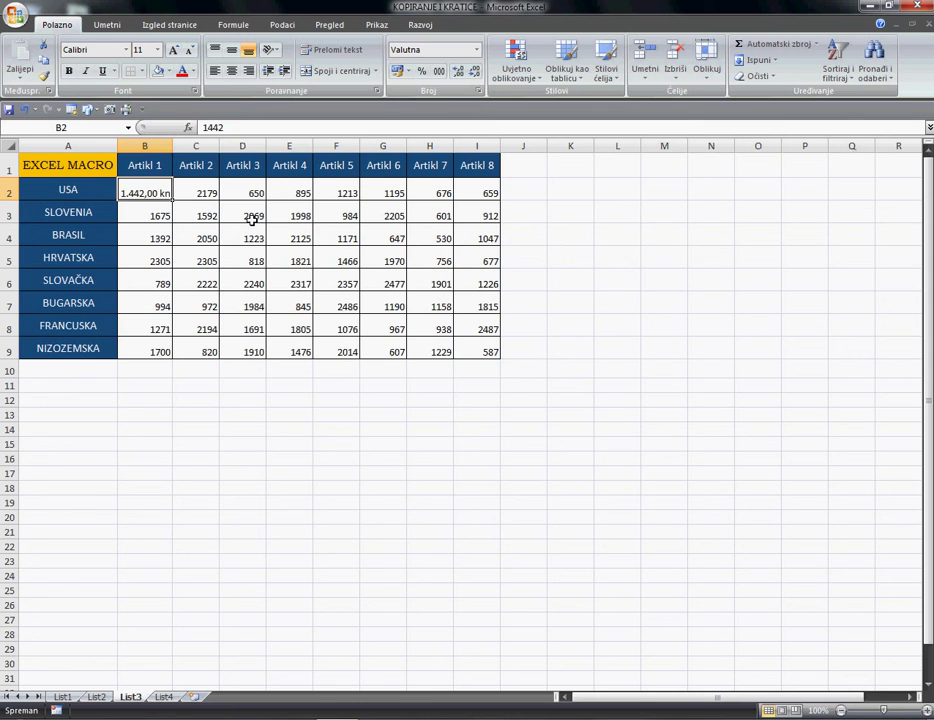
drag(214, 217, 382, 233)
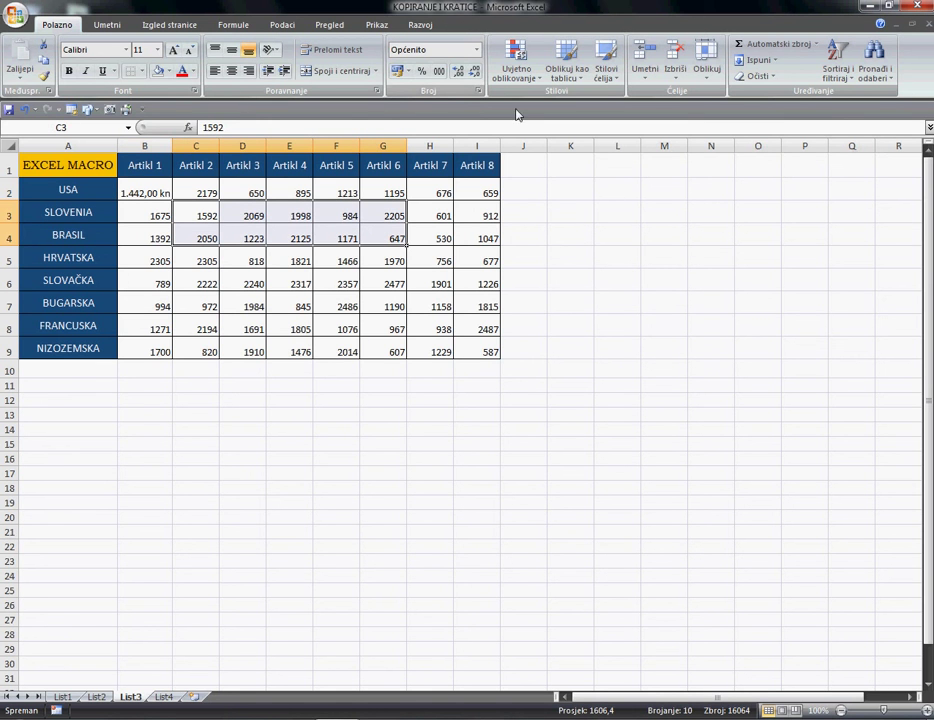
Run Makronaredba2 on C3:G4 to apply the kn currency format
click(377, 26)
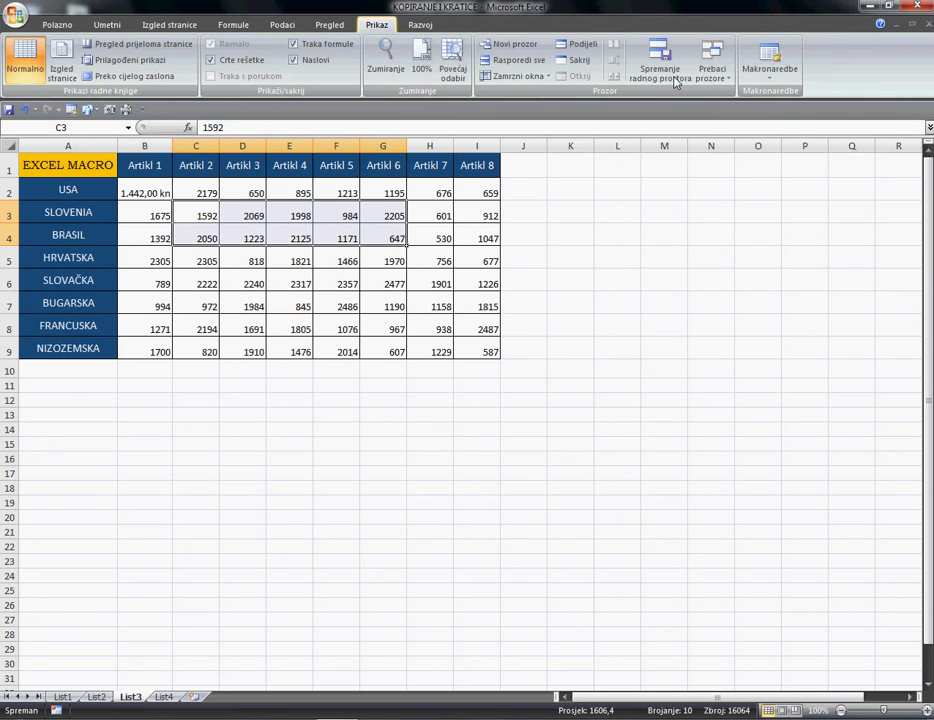
click(770, 70)
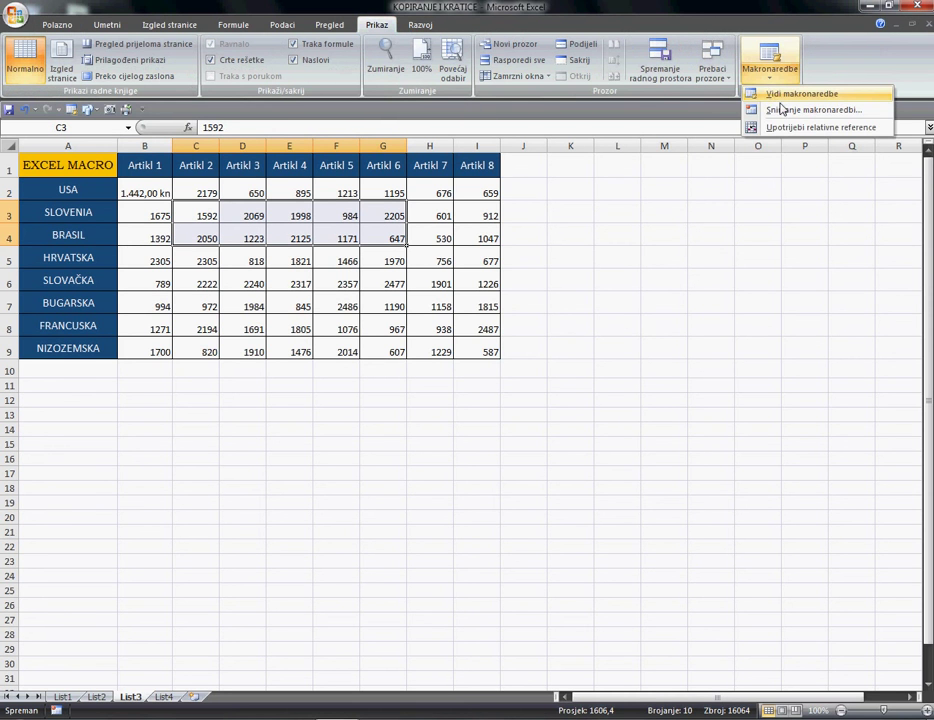
click(783, 95)
click(546, 271)
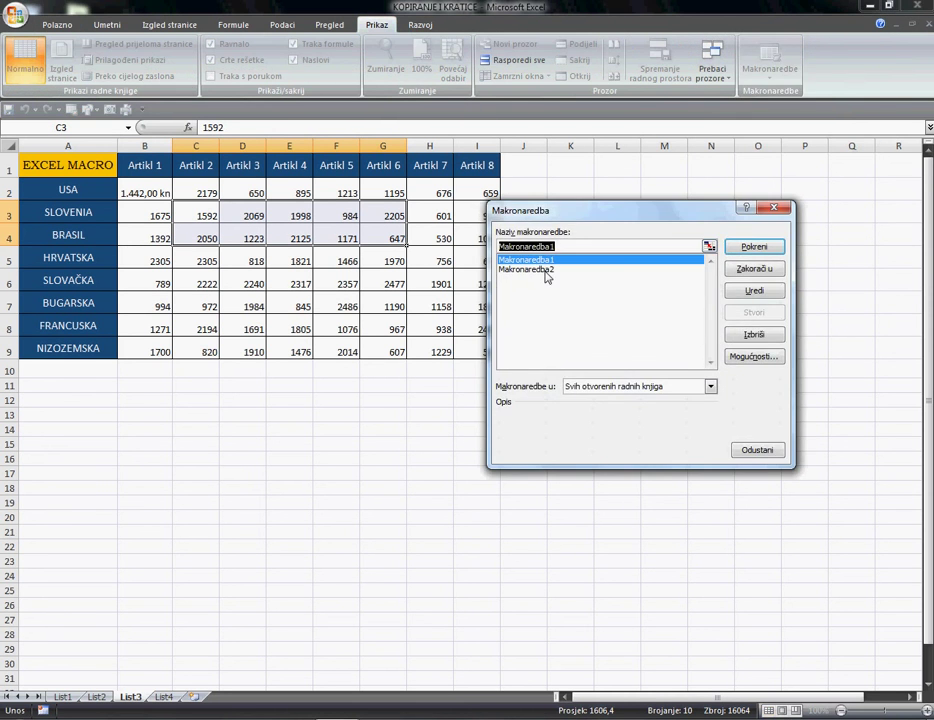
click(754, 253)
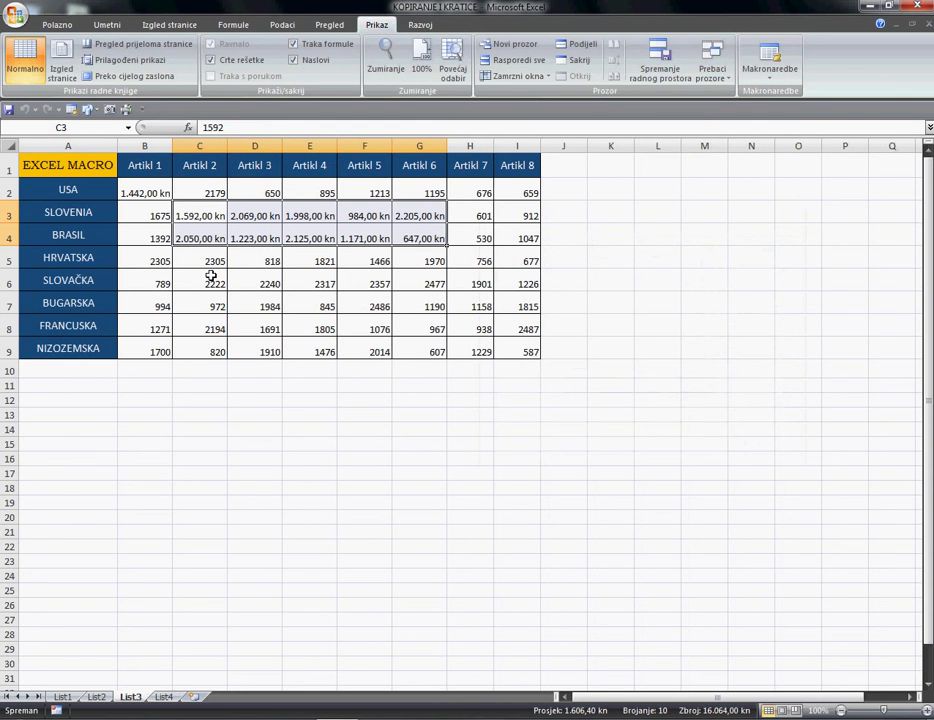
Select H2:I9 and run Makronaredba2 to format it as kn currency
drag(484, 196, 550, 345)
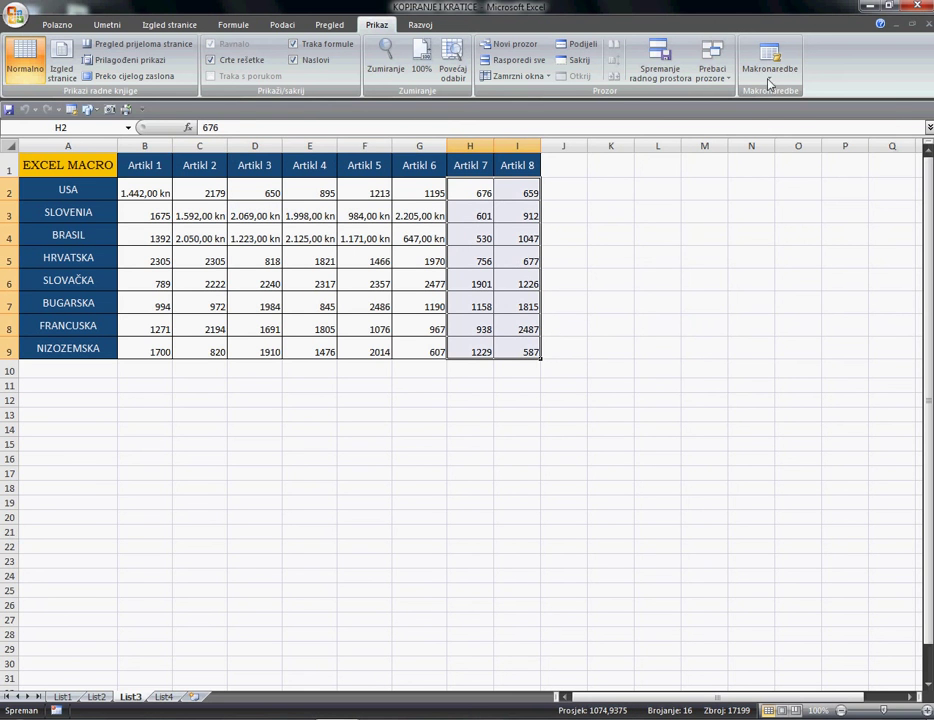
click(770, 72)
click(795, 101)
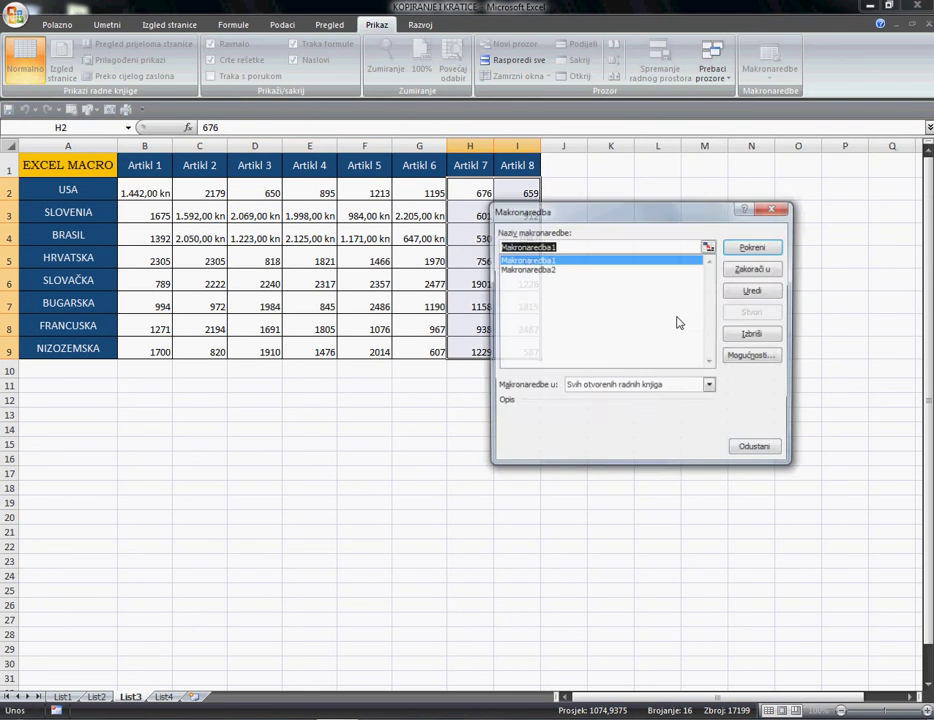
click(650, 269)
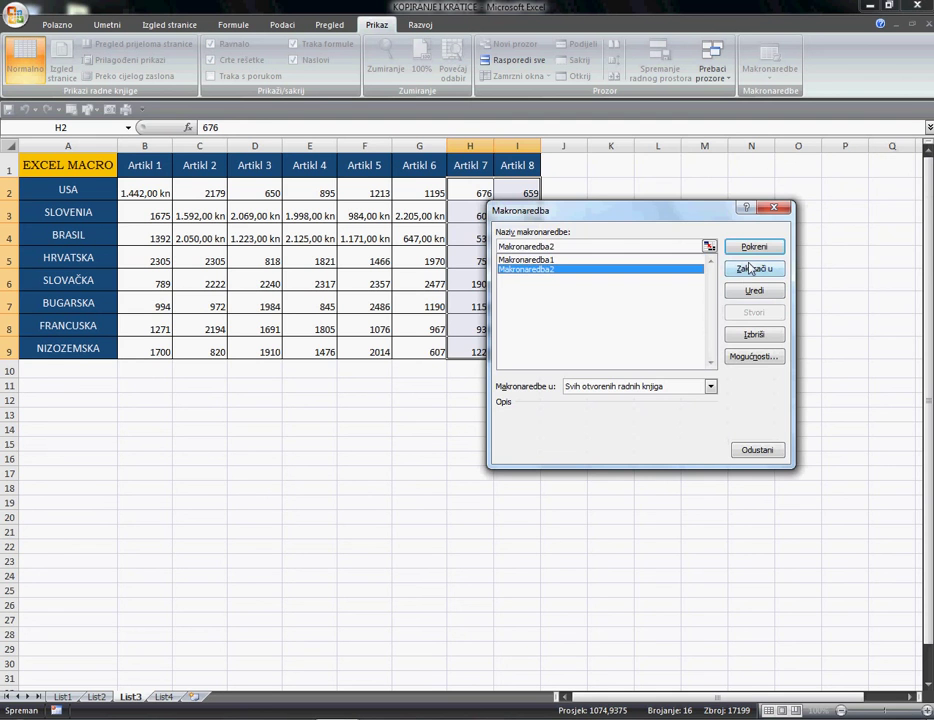
click(748, 247)
Select the whole B2:I9 table and run Makronaredba2 so every figure shows kn currency
click(464, 388)
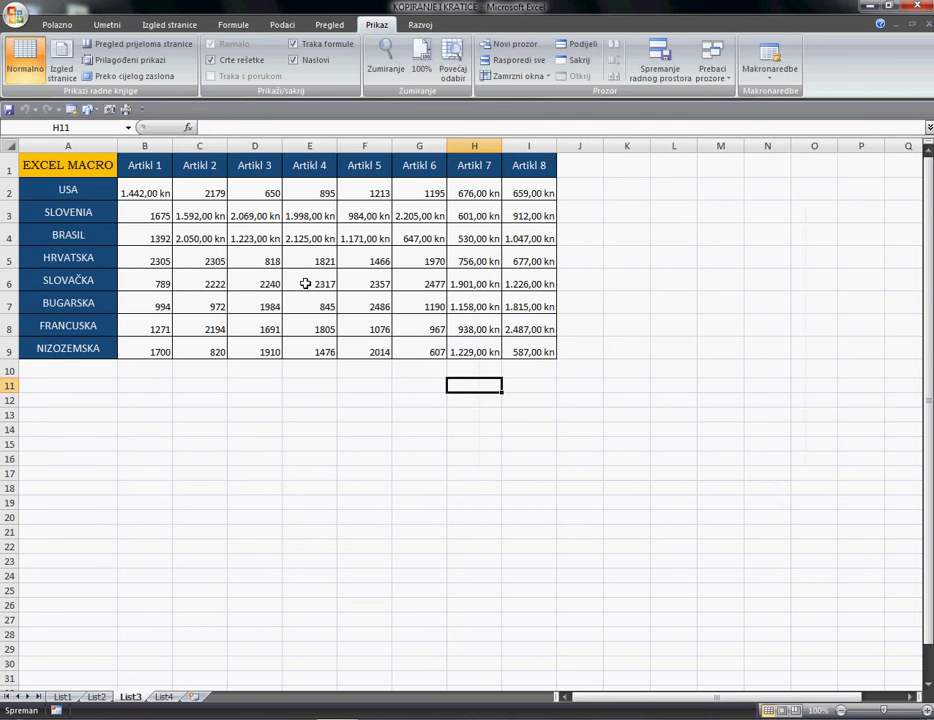
drag(160, 194, 520, 350)
click(777, 83)
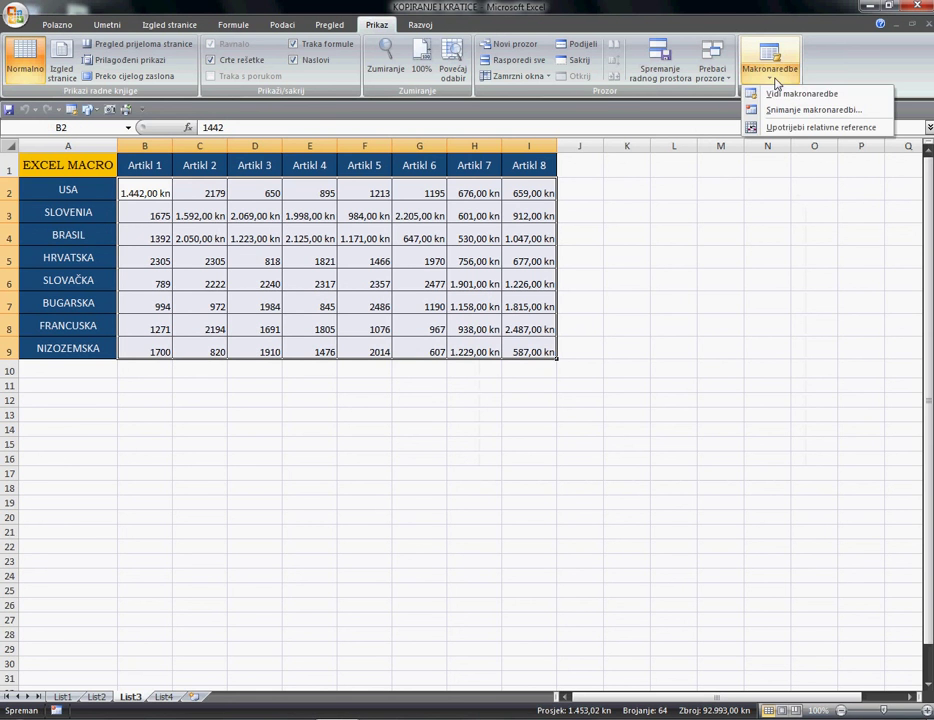
click(772, 94)
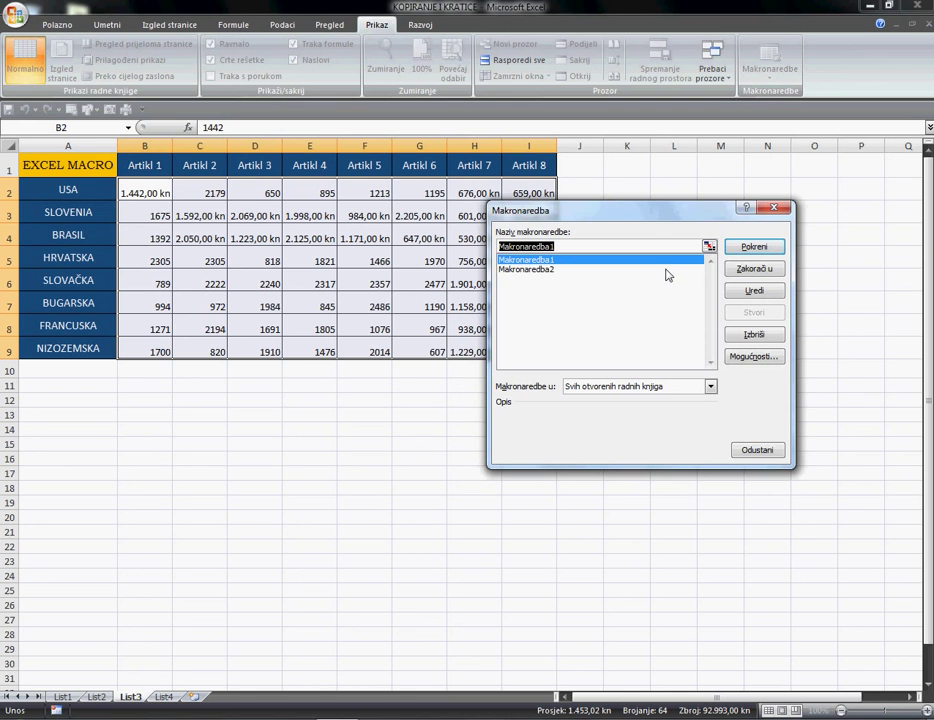
click(609, 270)
click(763, 250)
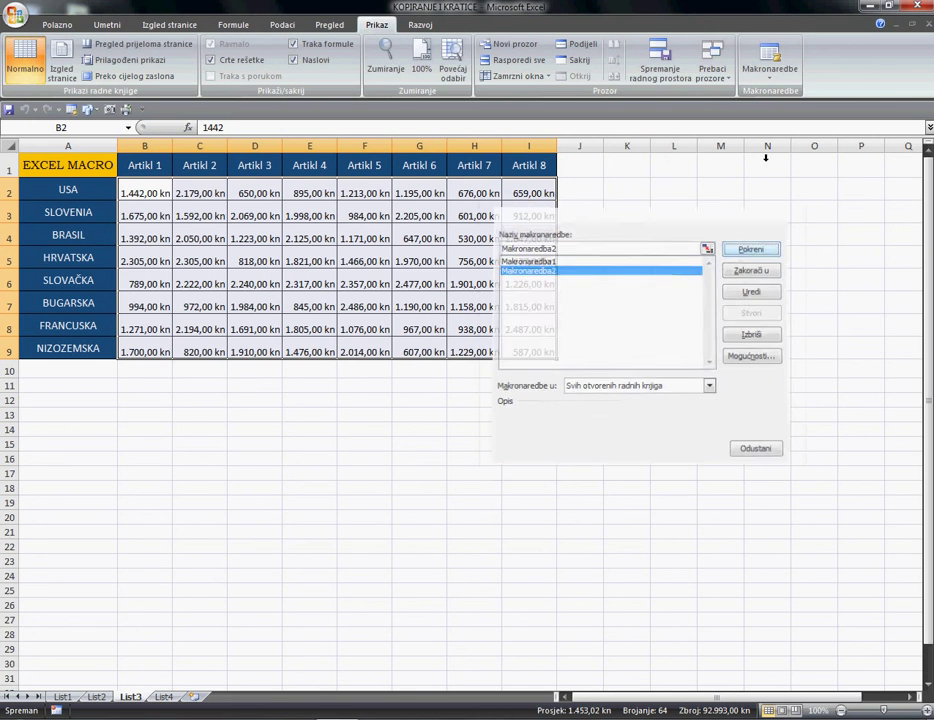
click(239, 448)
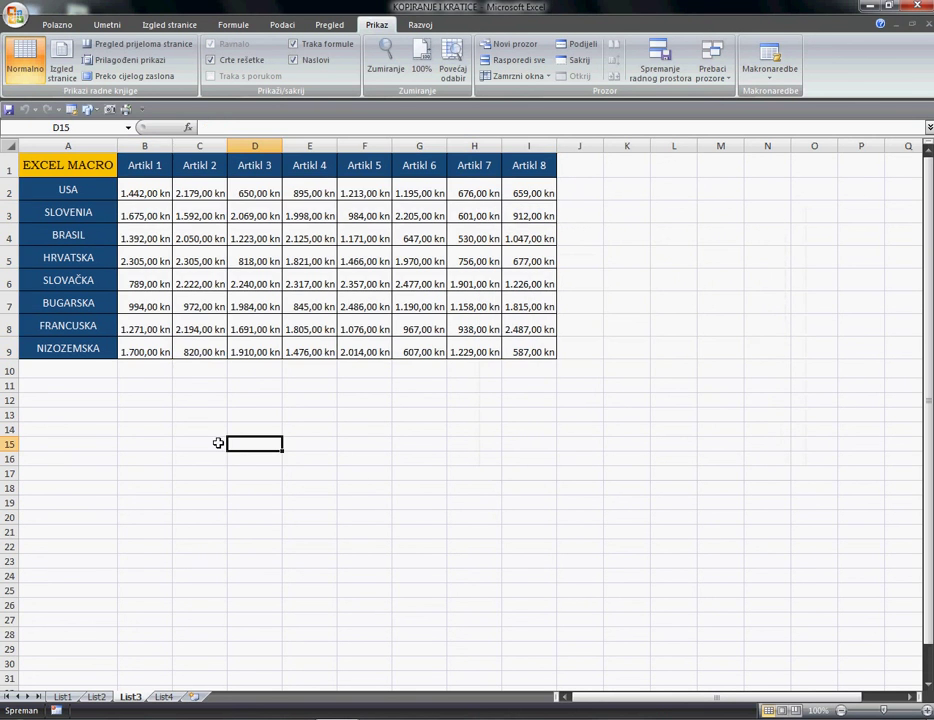
Bring up List4 with its transposed 1-to-8 table, totals 8 to 64 and red 288 grand total
click(163, 416)
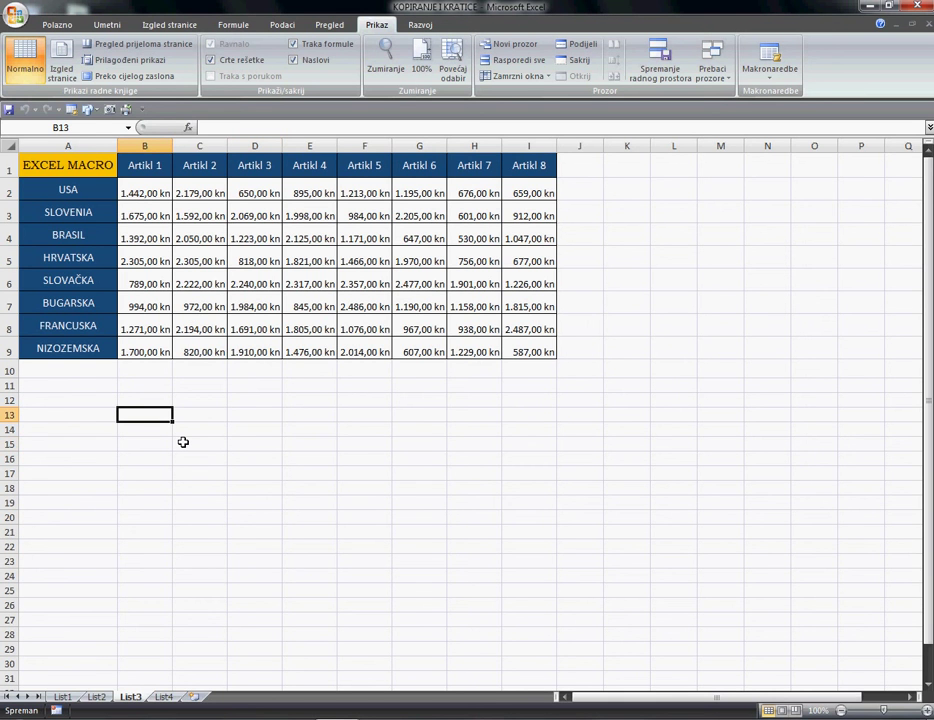
click(75, 386)
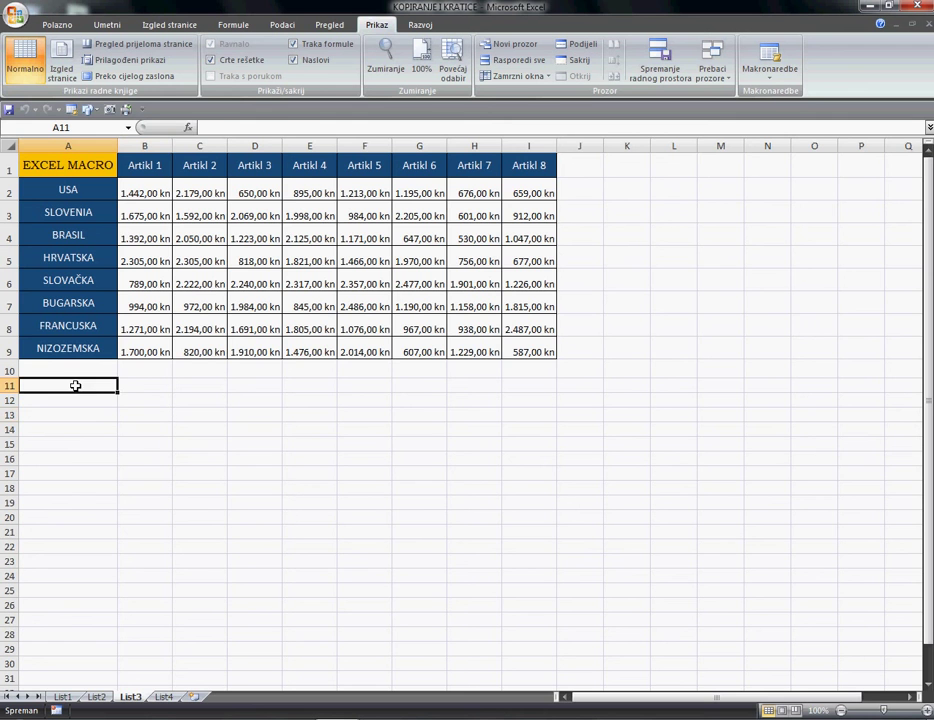
click(163, 697)
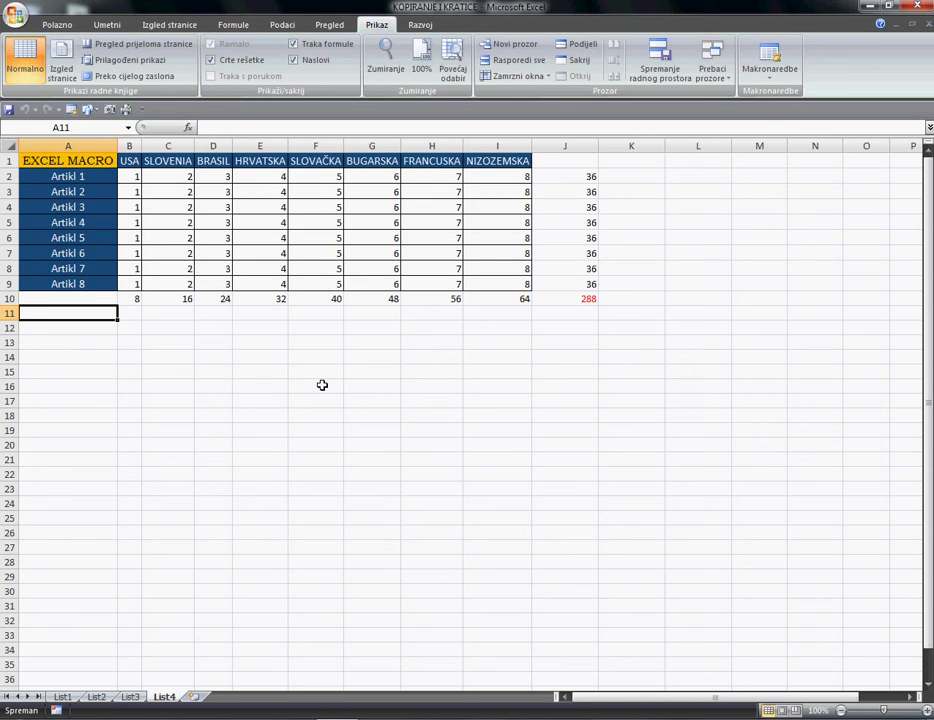
Check the contents of cells A1, A11 and A12 on List4
click(77, 335)
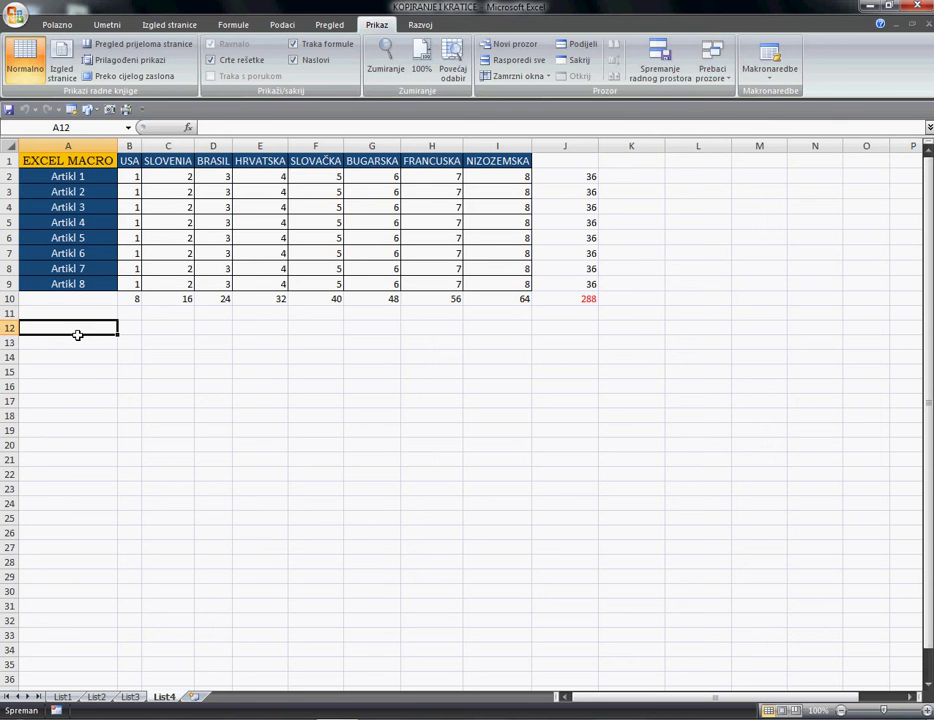
click(90, 162)
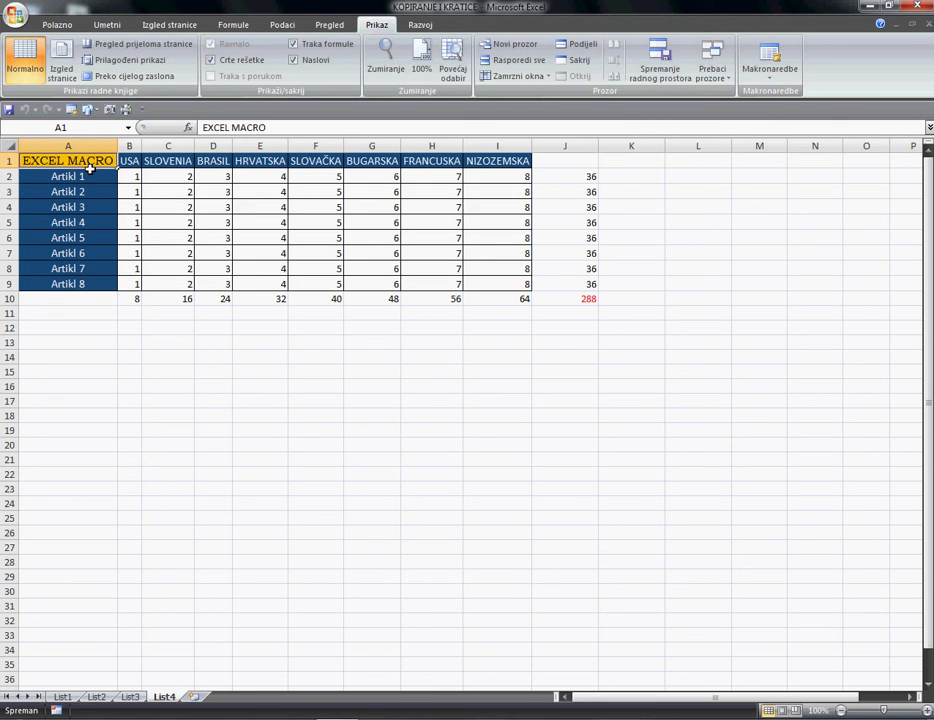
click(66, 316)
click(65, 332)
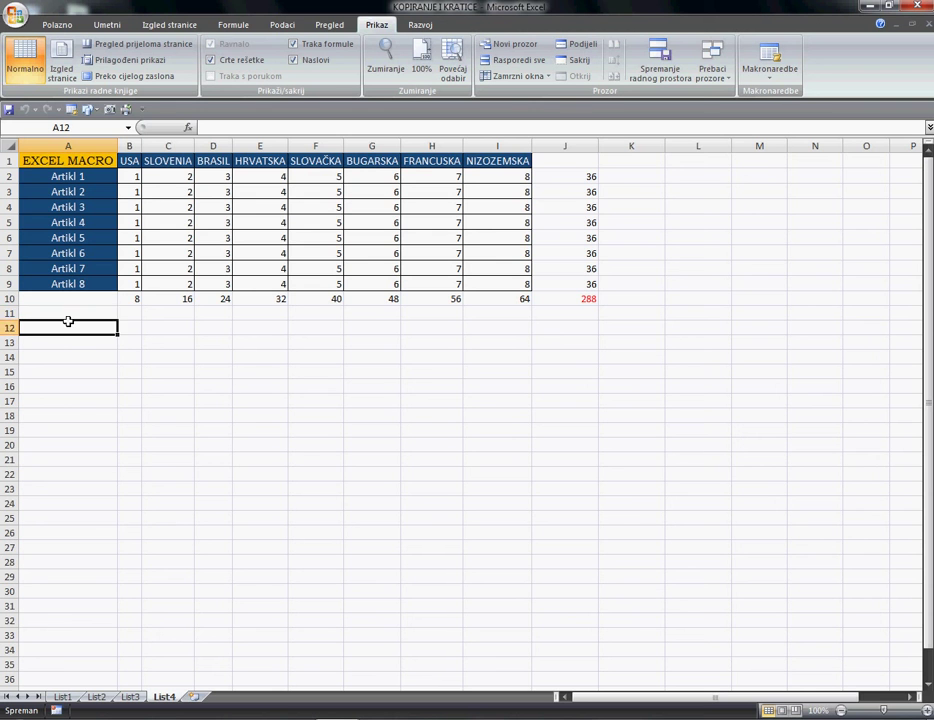
click(68, 316)
click(68, 323)
click(68, 317)
click(65, 335)
Narrow column J, which holds the row totals, to about 9,57 wide
drag(598, 147, 580, 153)
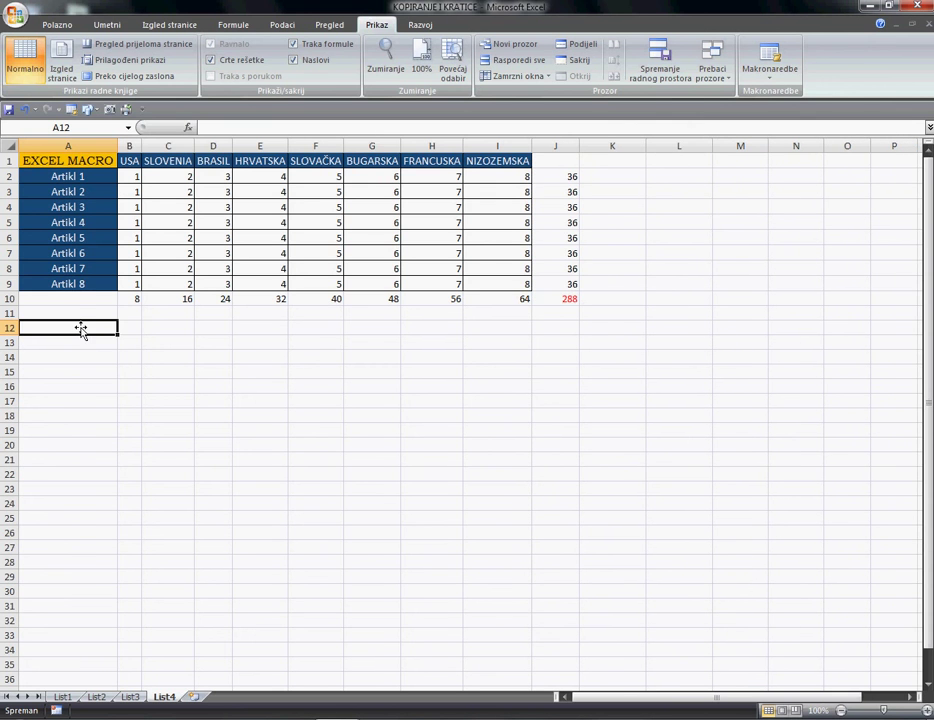
key(Up)
key(Down)
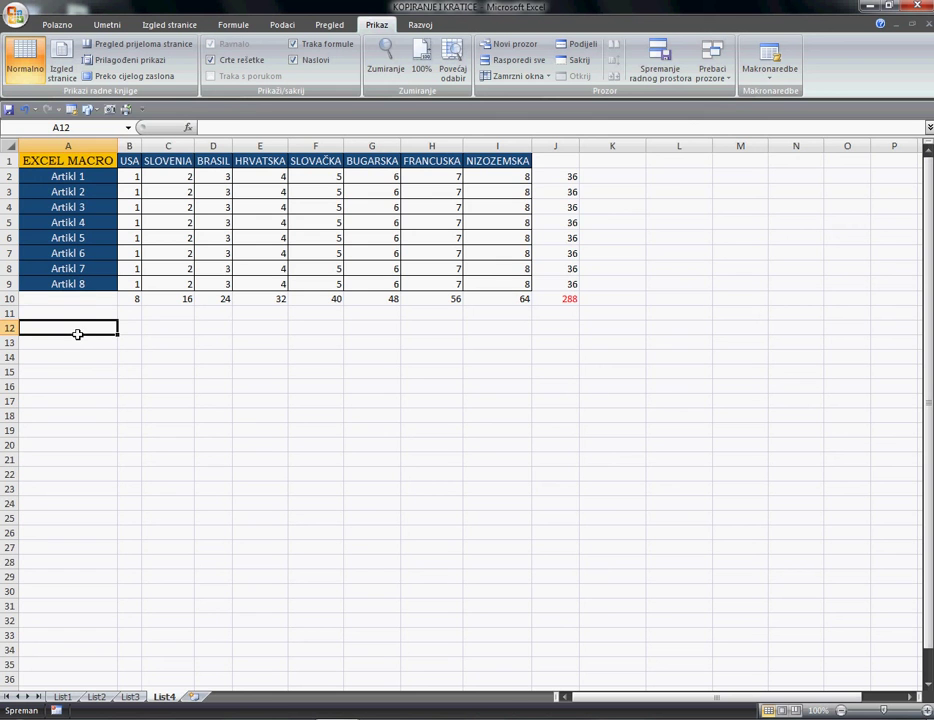